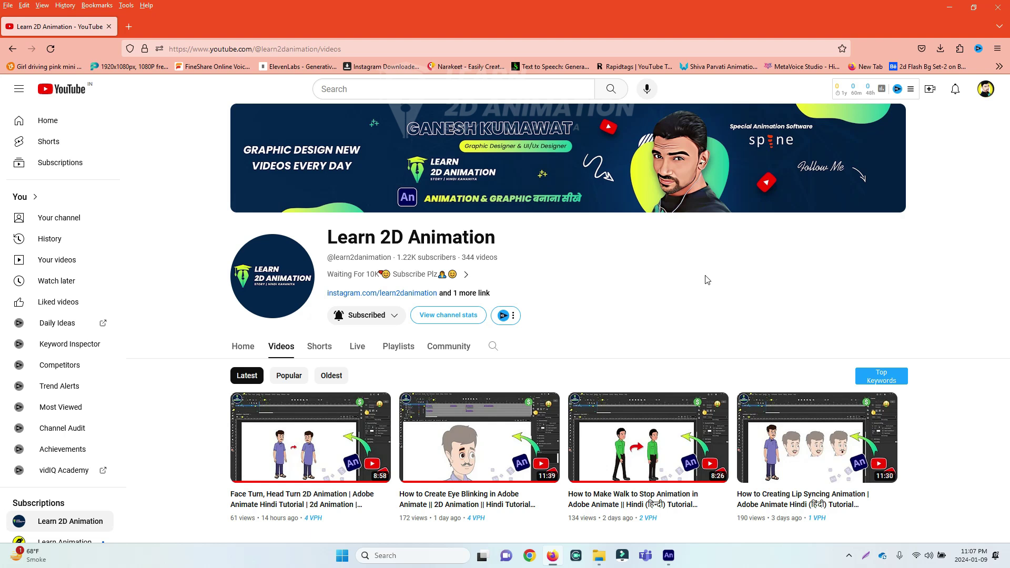
- Switch to Adobe Animate and select the first frame of Layer_1
click(669, 555)
drag(360, 59, 129, 64)
click(172, 72)
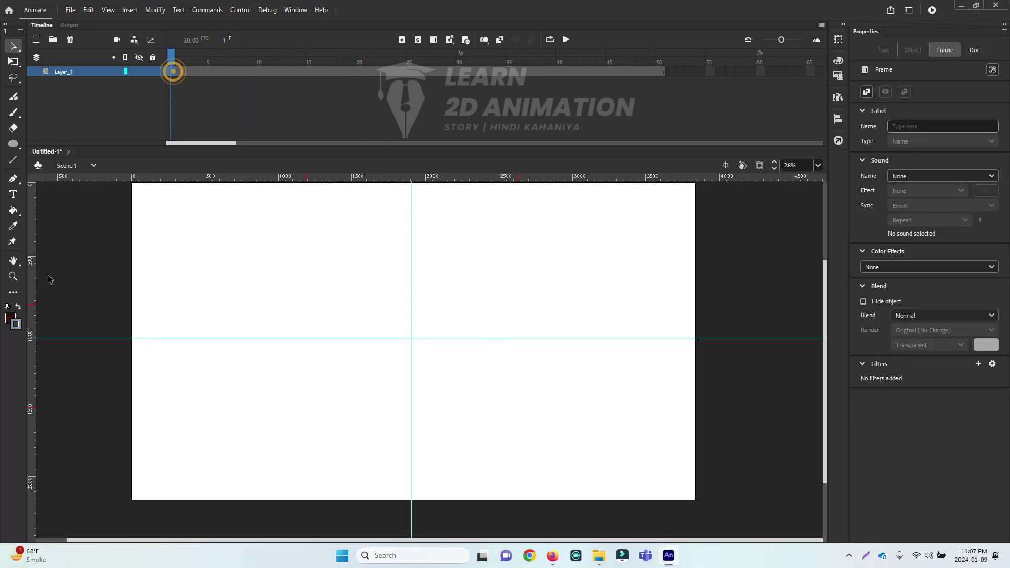
- Draw a circle about 1163 px wide near the middle of the stage with the Oval tool and remove the existing guides
click(13, 143)
drag(307, 258, 474, 414)
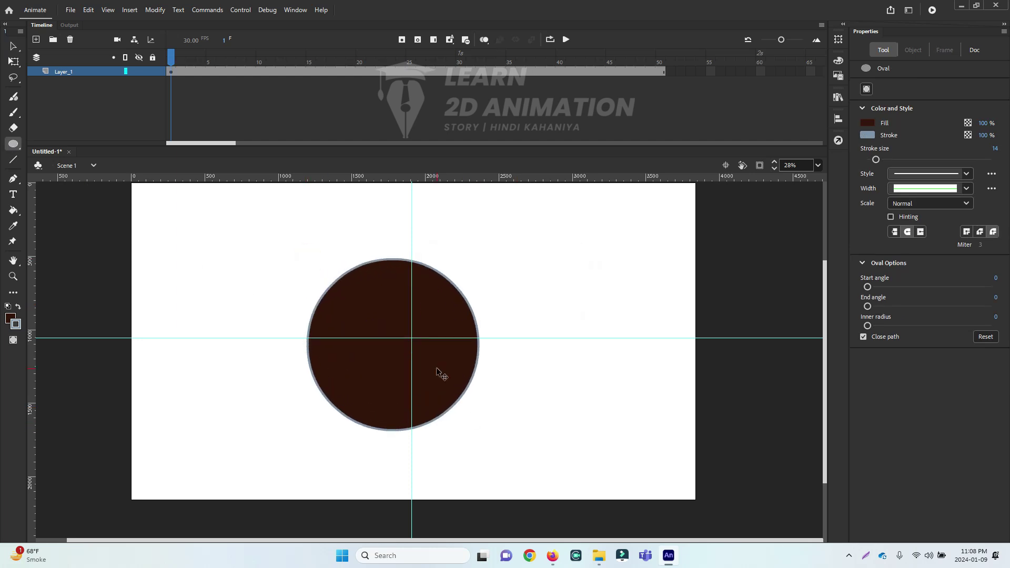
key(v)
drag(420, 337, 458, 21)
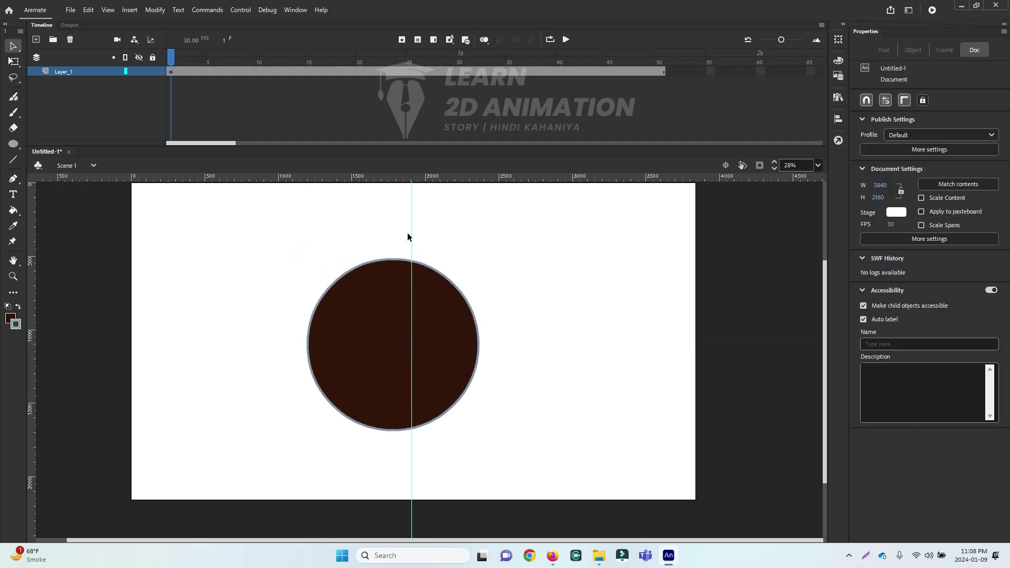
- Delete the circle's fill and convert the remaining outline to a graphic symbol
click(431, 336)
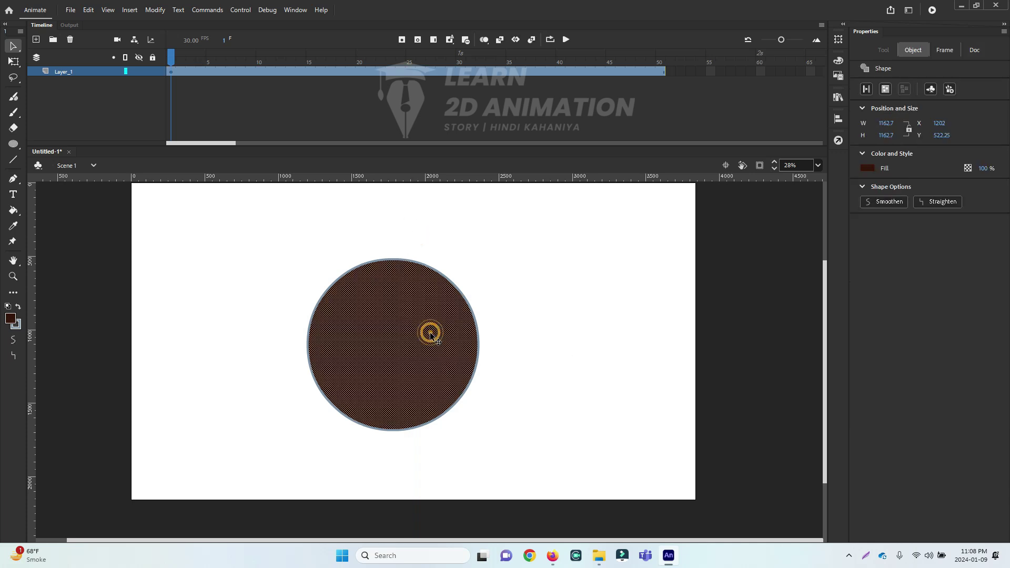
key(Delete)
click(427, 268)
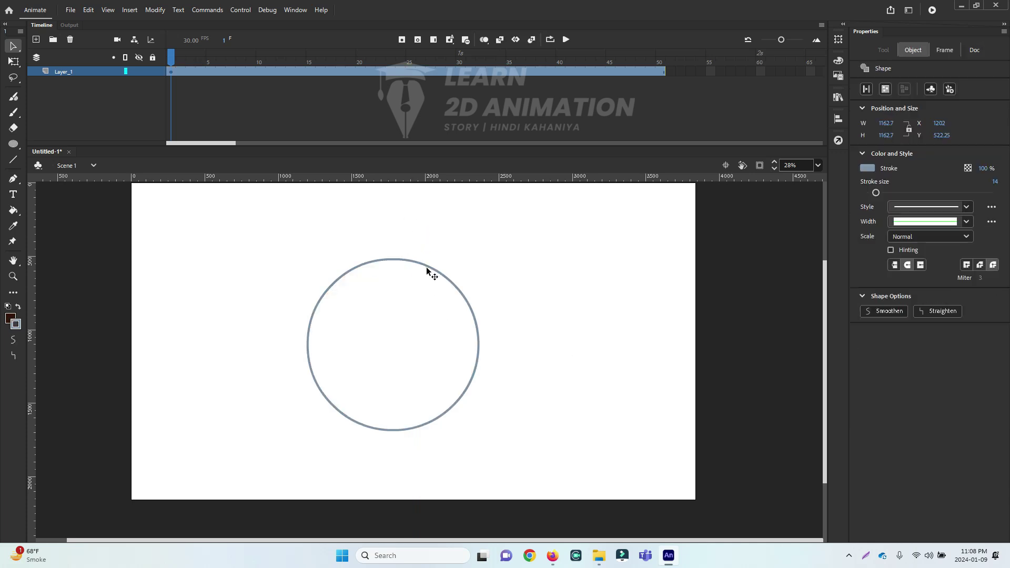
key(F8)
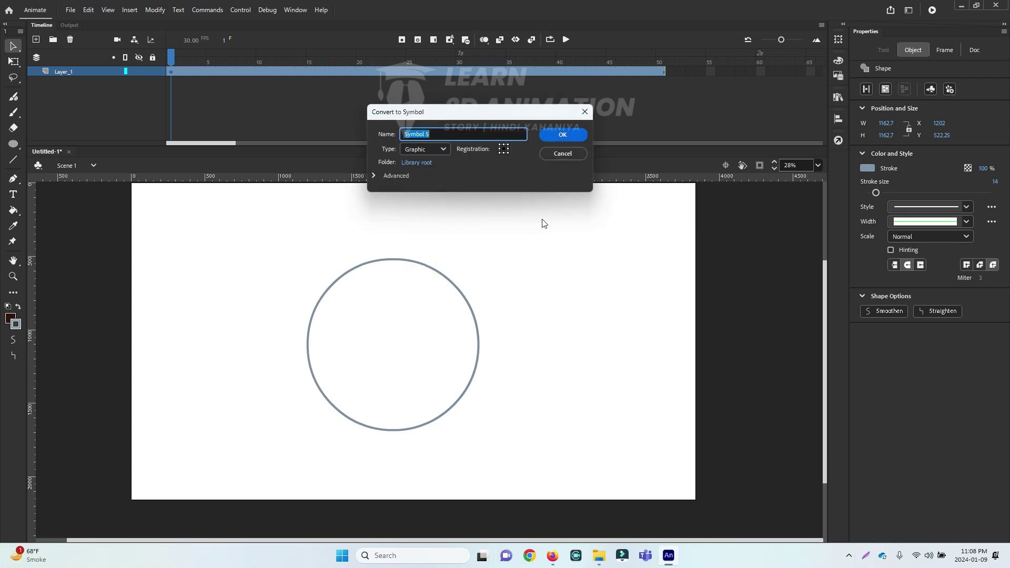
click(562, 134)
click(536, 218)
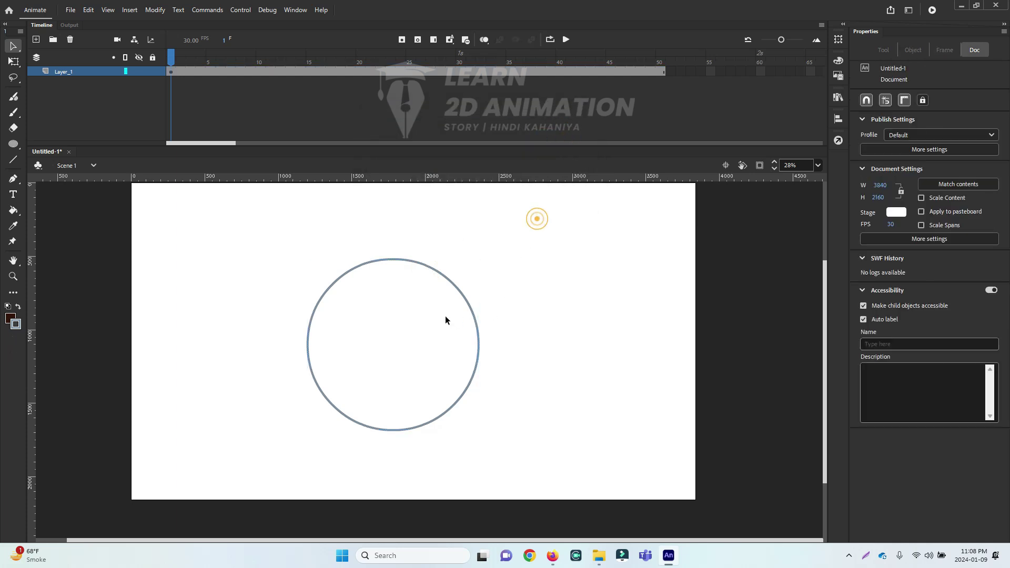
- Place a vertical and a horizontal guide crossing at the circle's centre point
click(450, 285)
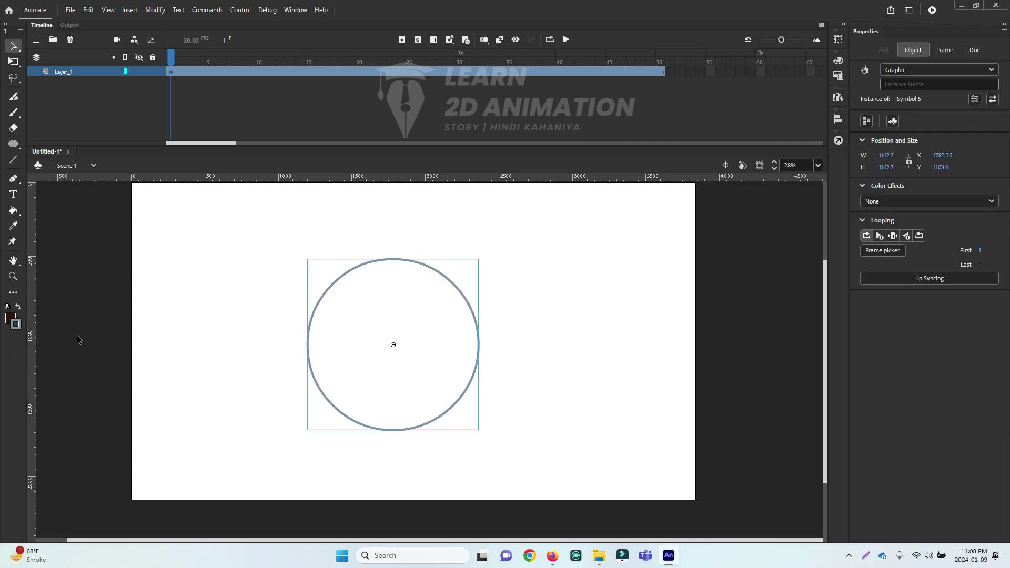
mouse_move(33, 300)
mouse_down()
mouse_move(383, 325)
mouse_move(392, 336)
mouse_up()
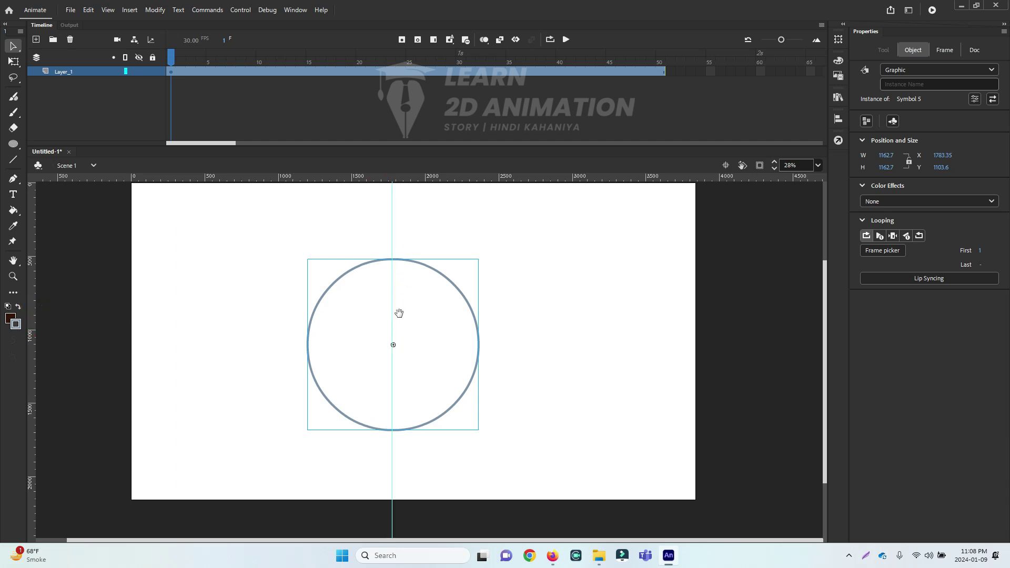
ctrl+click(400, 316)
ctrl+click(420, 363)
drag(465, 439, 384, 338)
drag(426, 180, 410, 353)
ctrl+shift+click(445, 332)
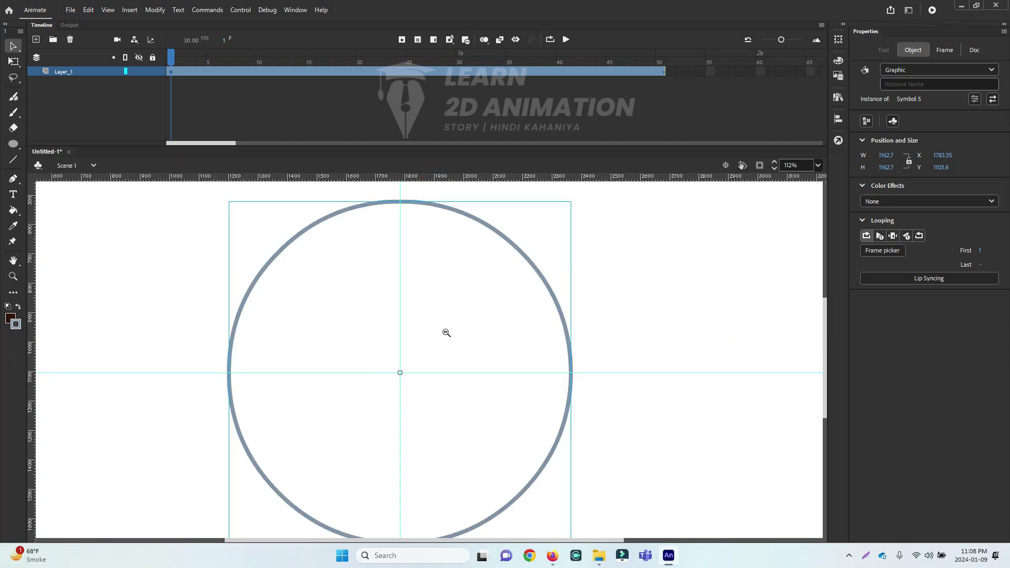
ctrl+shift+click(445, 332)
click(505, 352)
click(526, 287)
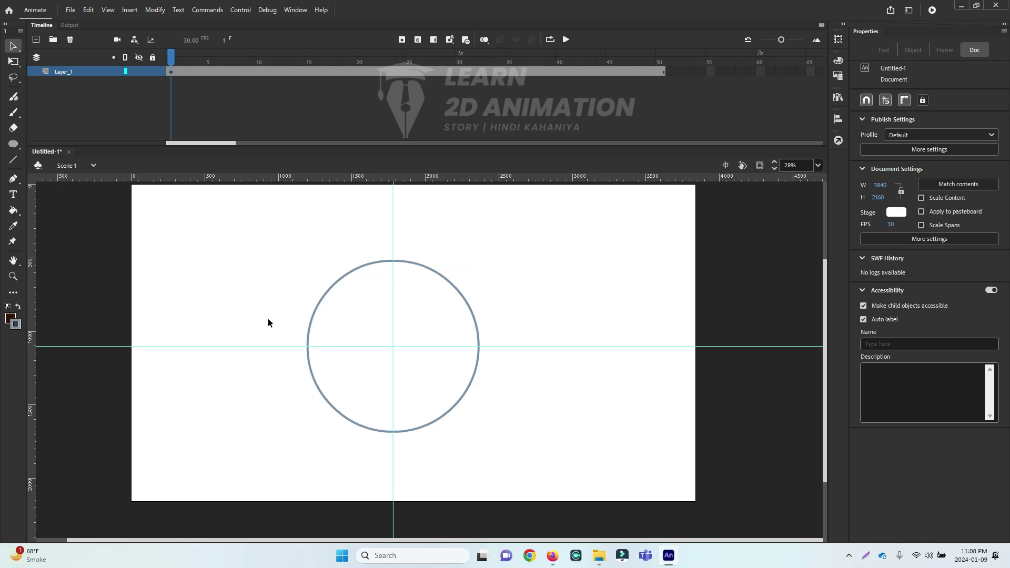
- Draw a narrow vertical rectangle about 118 by 1388 px centred on the circle and delete its outline
click(18, 147)
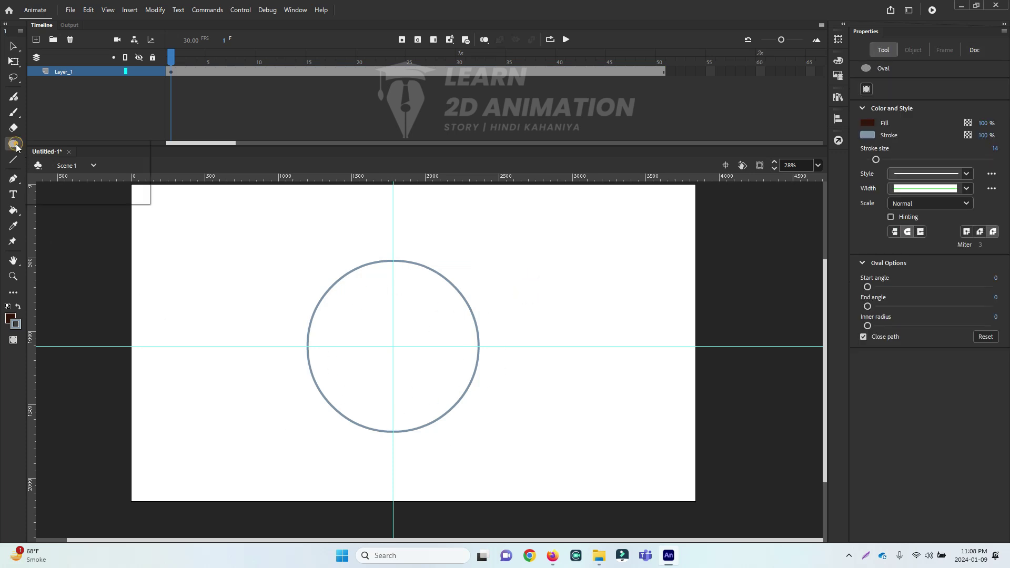
click(65, 145)
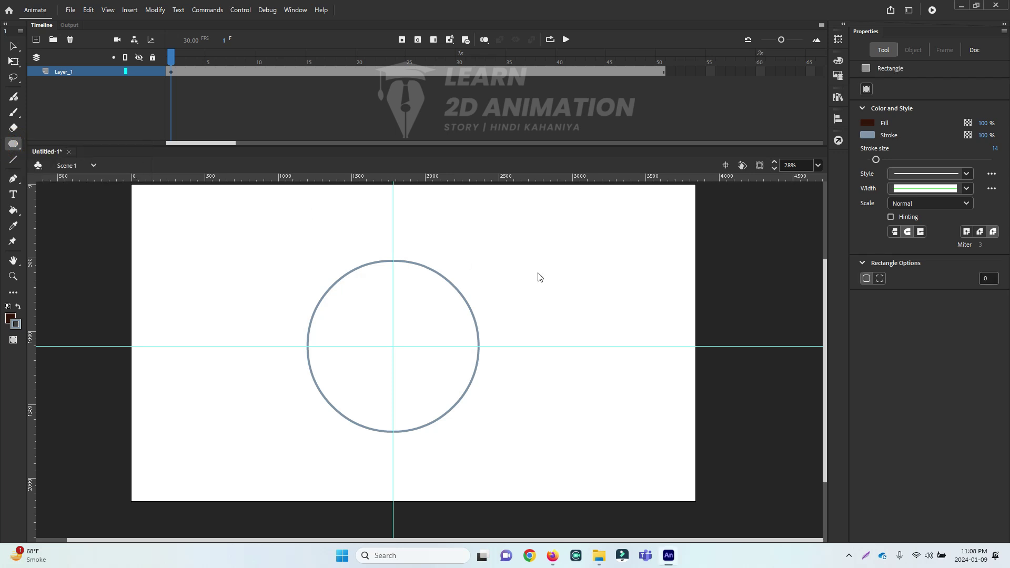
click(383, 241)
click(36, 39)
key(ctrl+z)
mouse_move(385, 243)
mouse_down()
mouse_move(408, 357)
mouse_move(403, 448)
mouse_up()
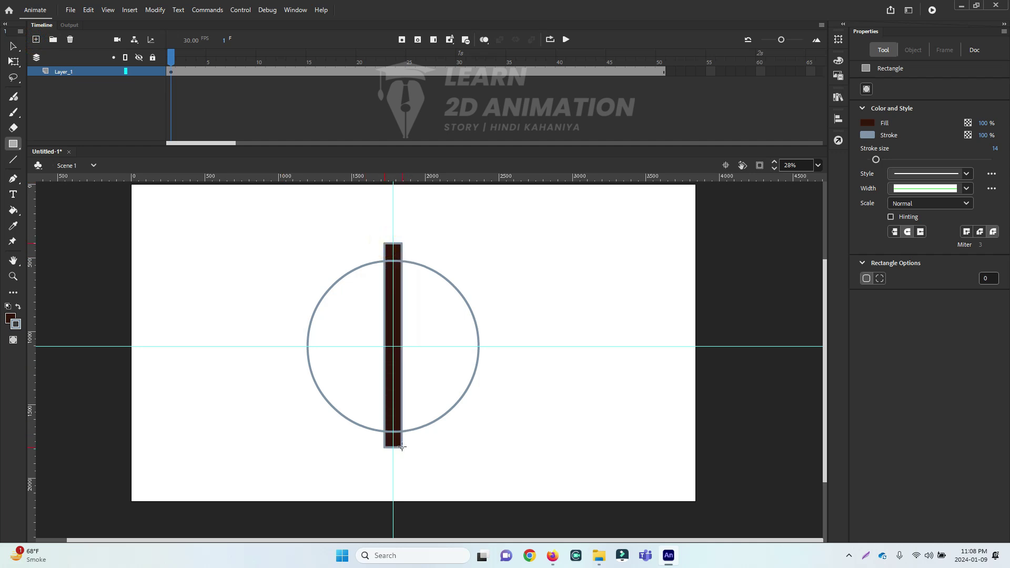
key(v)
double_click(402, 282)
key(Delete)
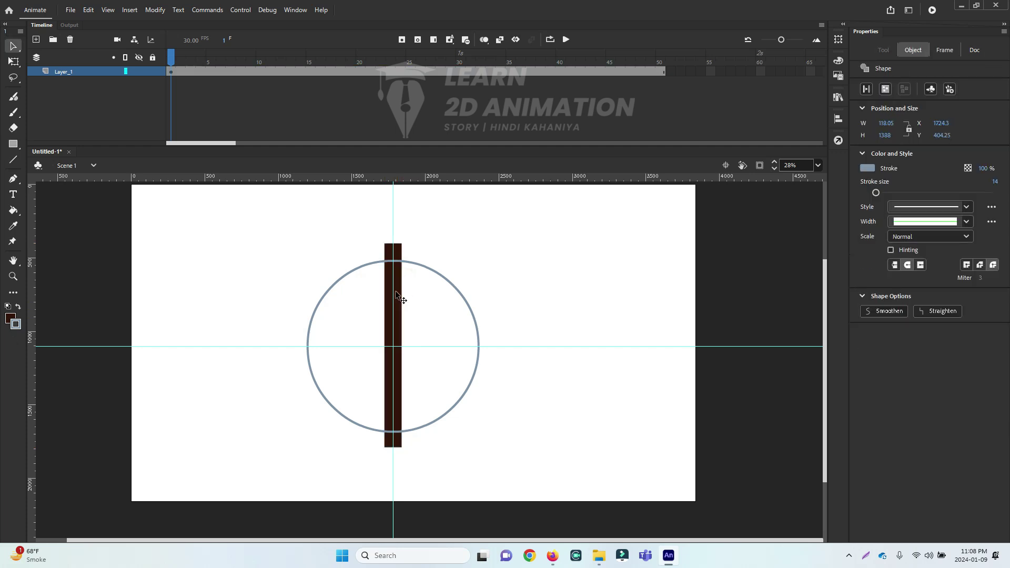
- Group the vertical bar's fill as a single object
click(398, 294)
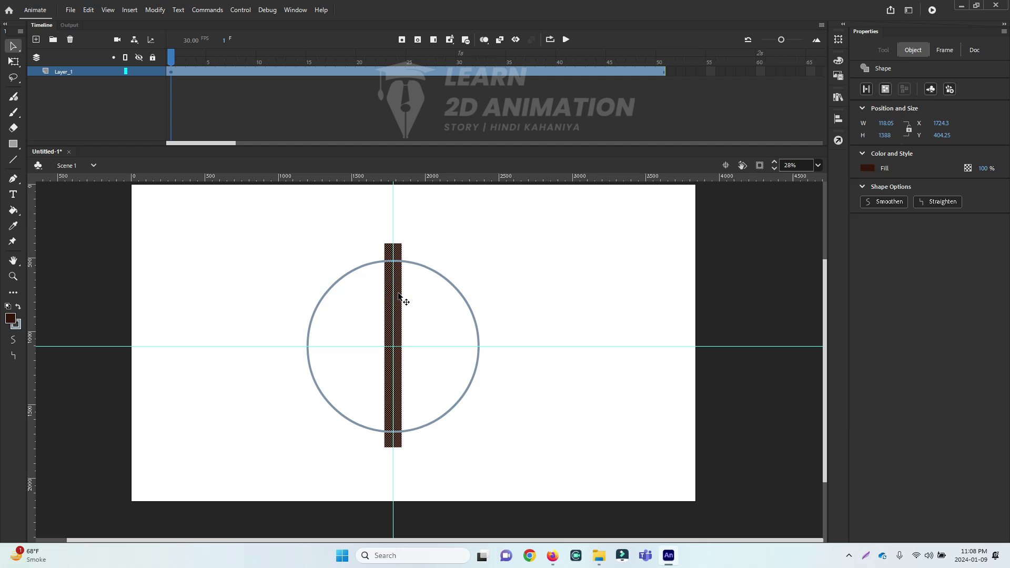
key(F8)
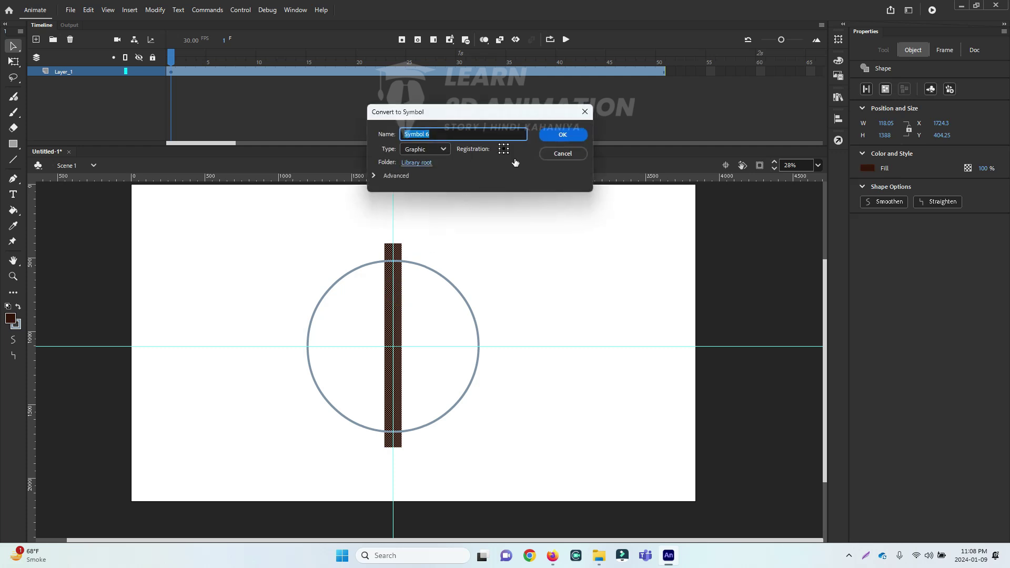
click(559, 153)
key(ctrl+g)
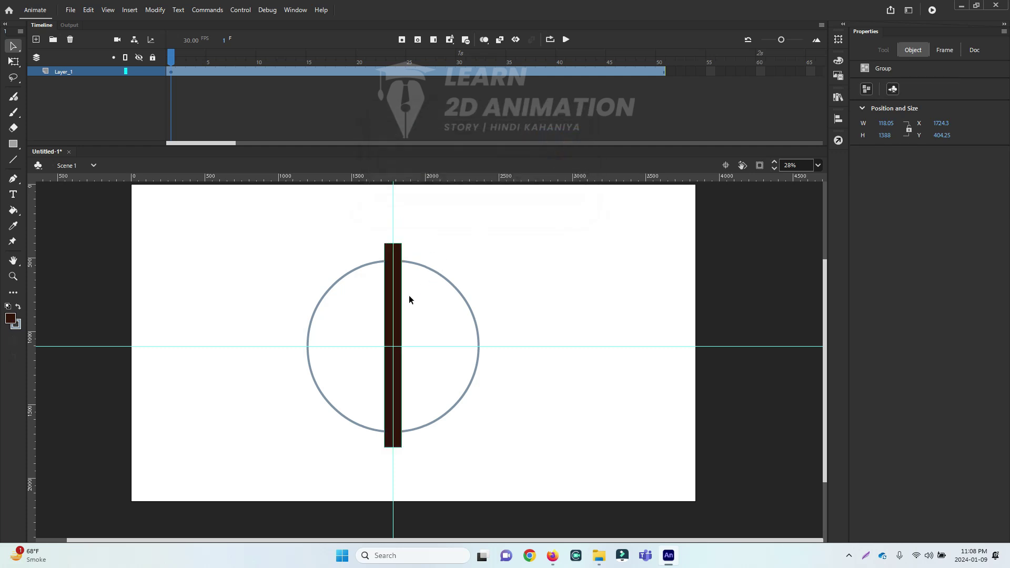
- Duplicate the vertical bar in place and rotate the copy 90 degrees to form a cross over the circle
key(q)
ctrl+click(396, 257)
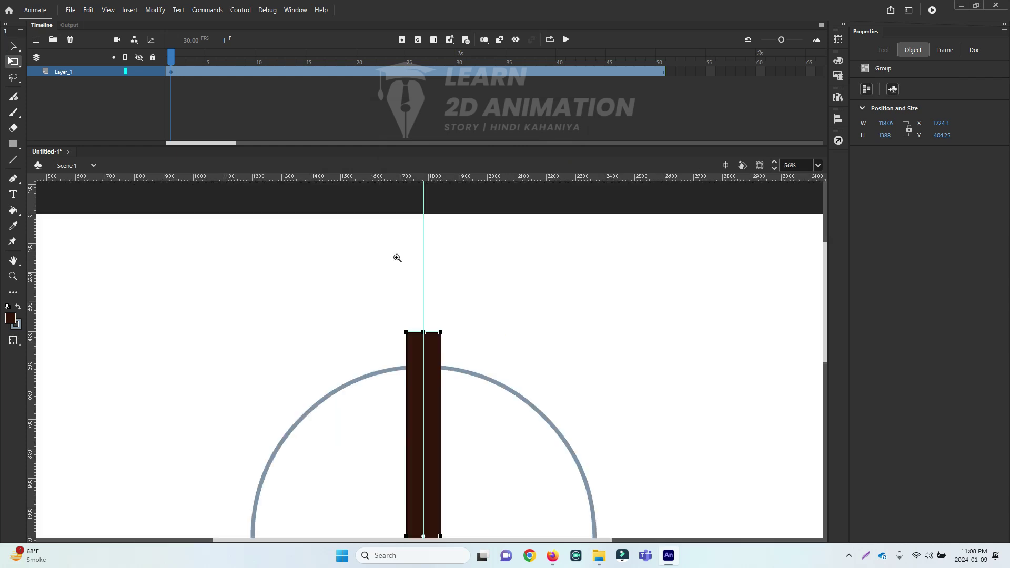
ctrl+click(441, 349)
ctrl+shift+click(396, 361)
ctrl+shift+click(396, 363)
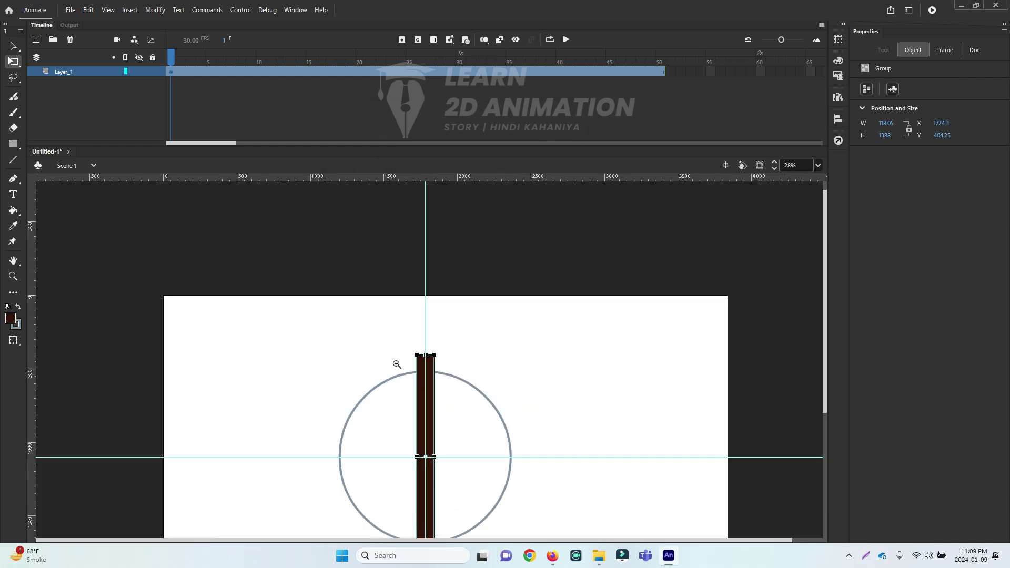
ctrl+shift+click(448, 378)
ctrl+click(428, 408)
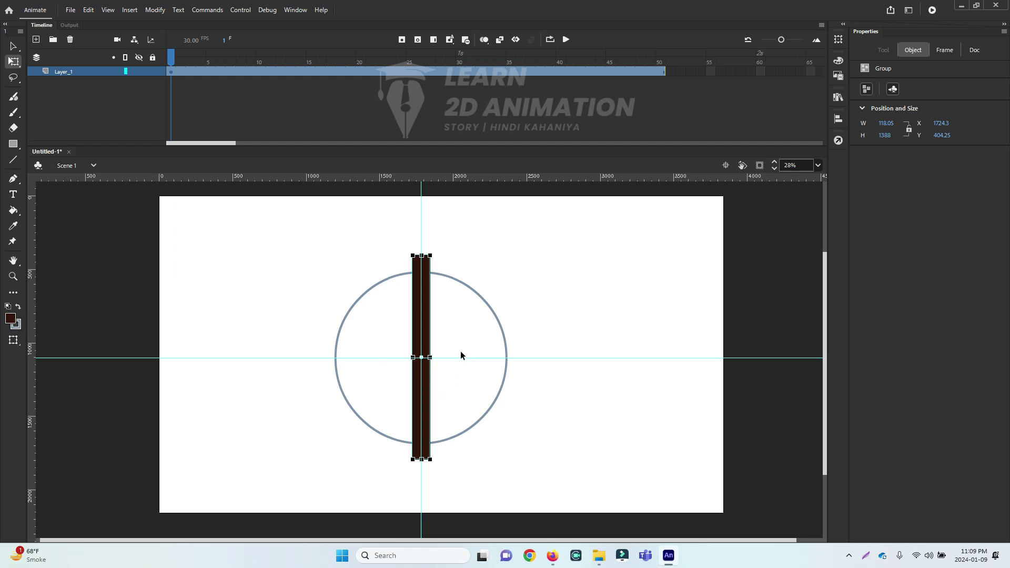
key(ctrl+shift+v)
key(ctrl+shift+9)
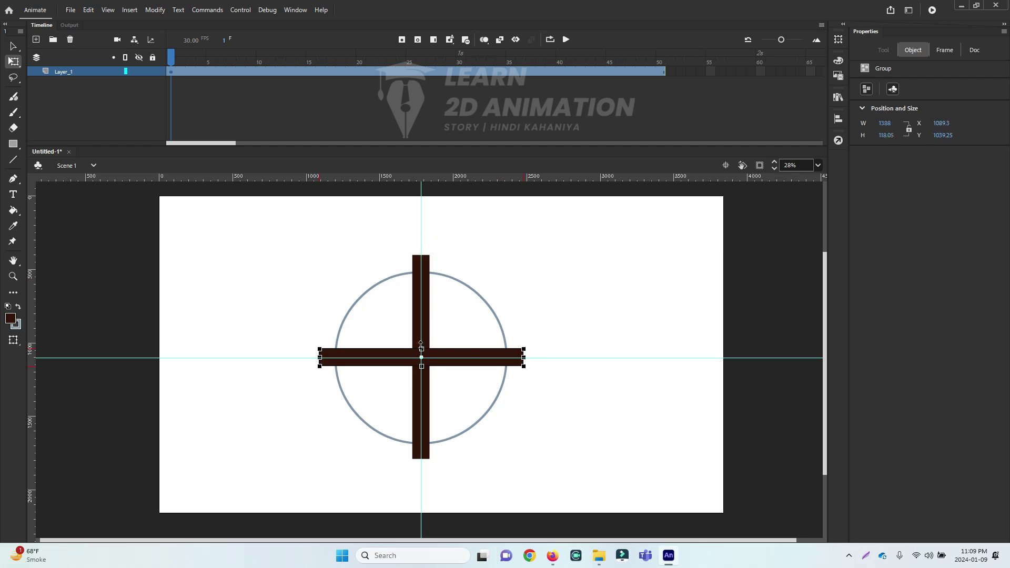
- Duplicate both crossing bars in place and rotate the copies 45 degrees to form eight spokes
shift+click(416, 325)
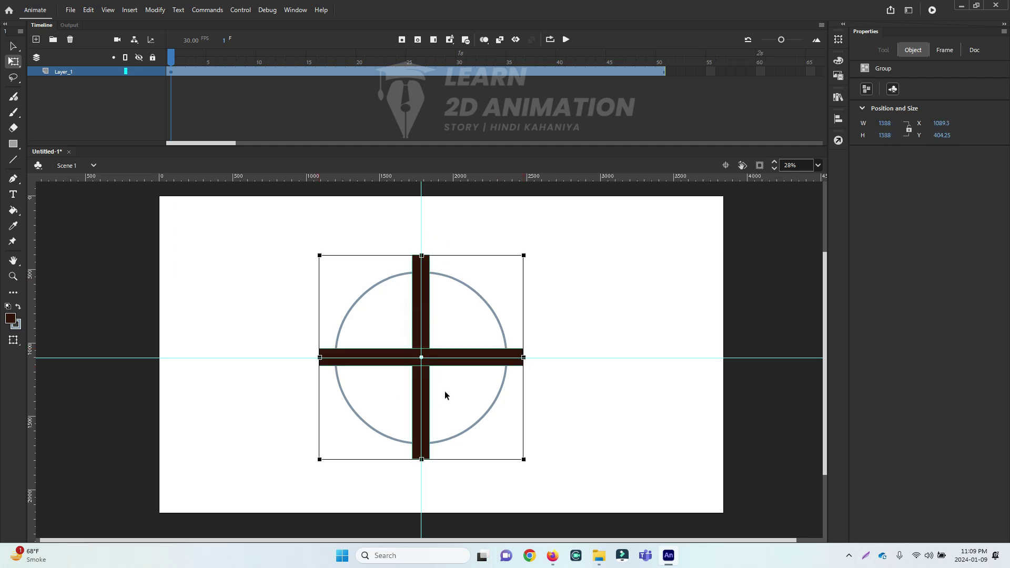
key(ctrl+shift+v)
drag(527, 257, 552, 330)
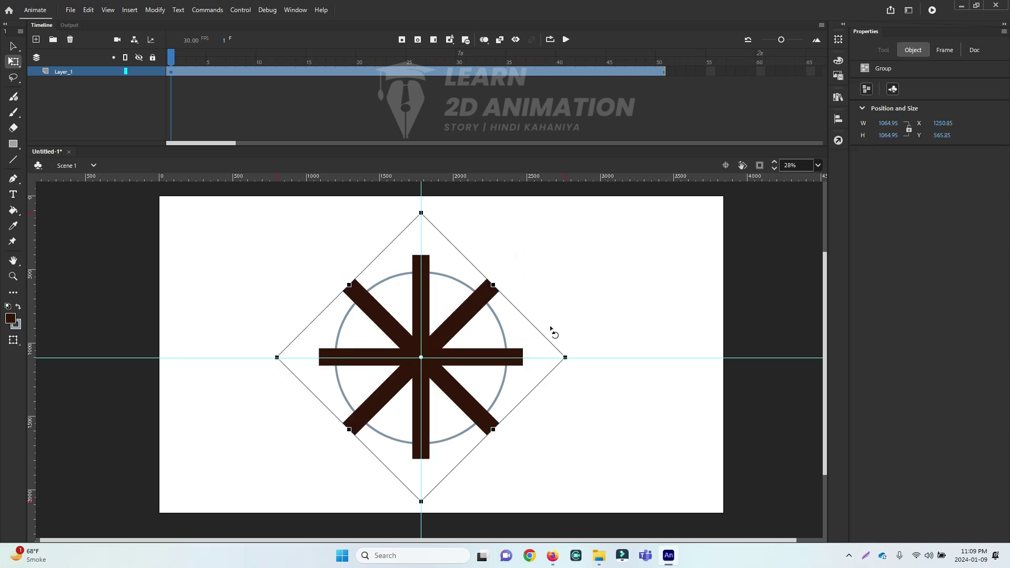
click(570, 255)
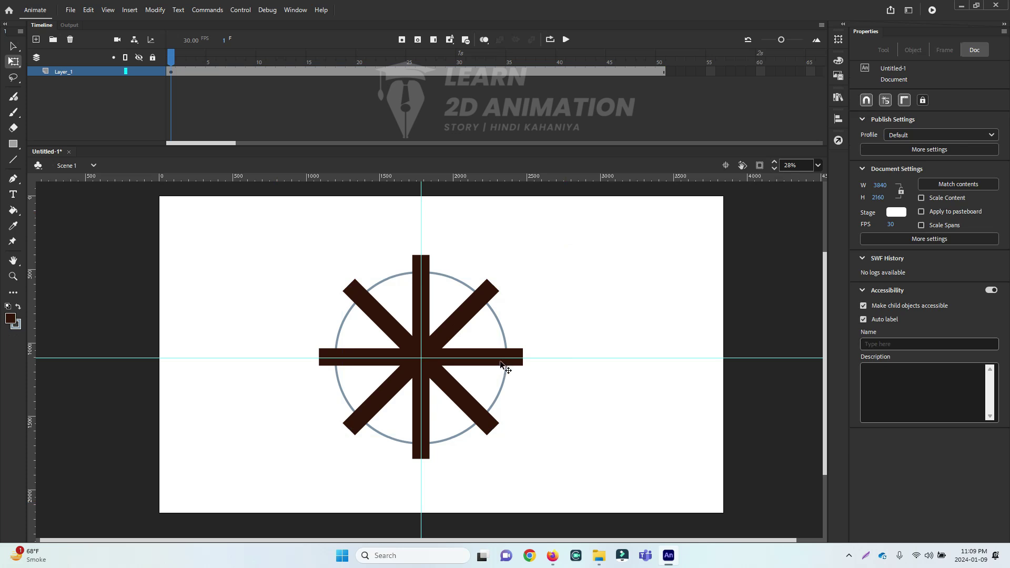
- Undo the duplicated and rotated bars back to the single vertical bar
ctrl+click(437, 359)
key(ctrl+z)
key(ctrl+z)
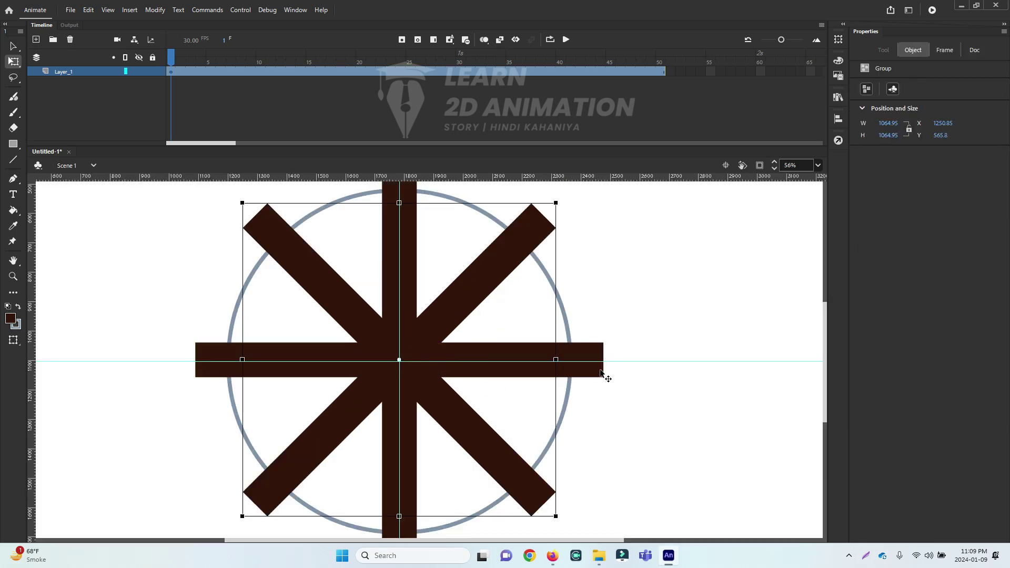
key(ctrl+z)
key(ctrl+z)
key(ctrl+z)
key(ctrl+z)
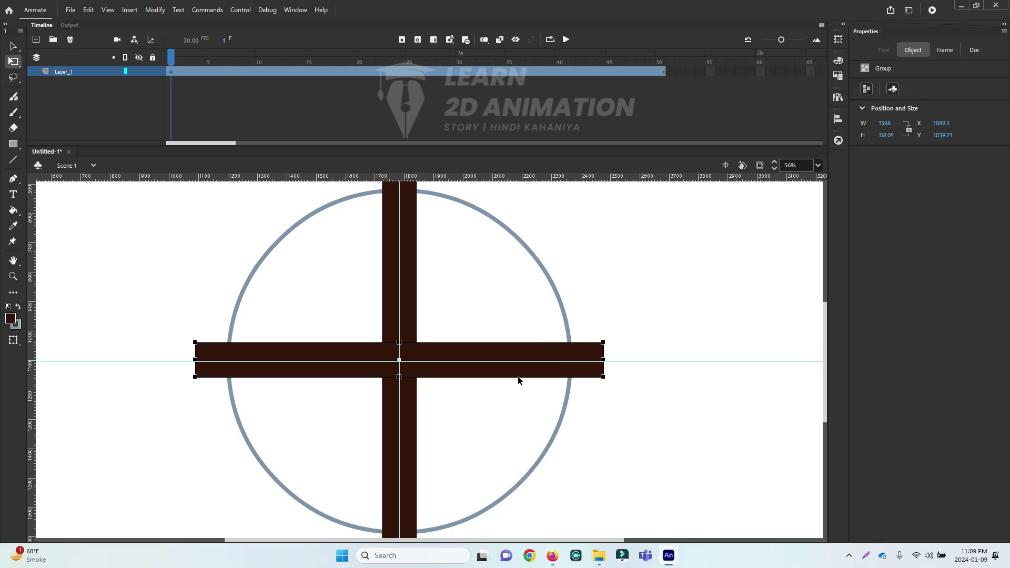
- Edit the bar's group, tapering its upper end to a point on the vertical guide, and return to the scene
drag(444, 290, 478, 404)
double_click(444, 289)
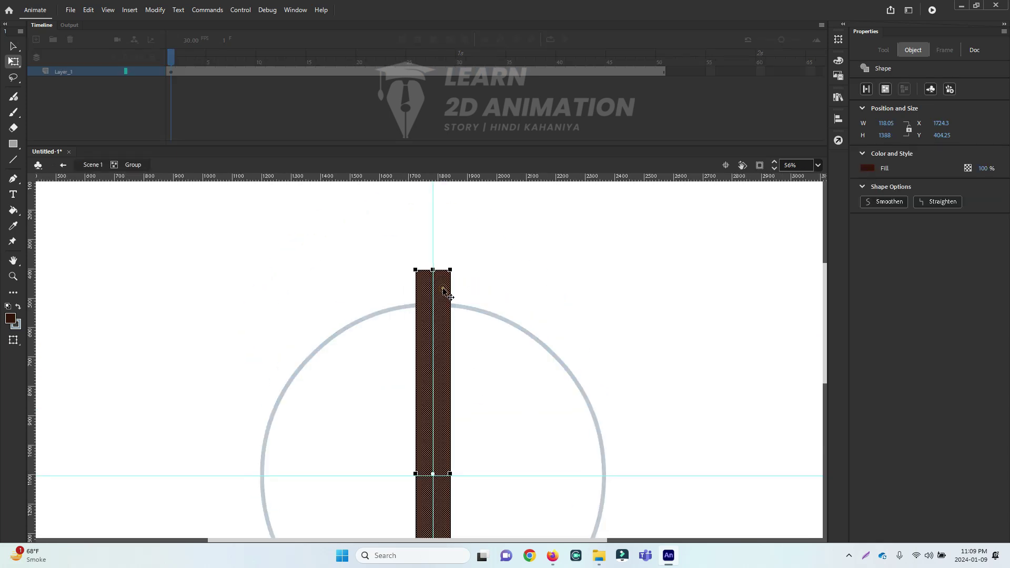
click(481, 254)
ctrl+click(419, 273)
drag(423, 355, 455, 356)
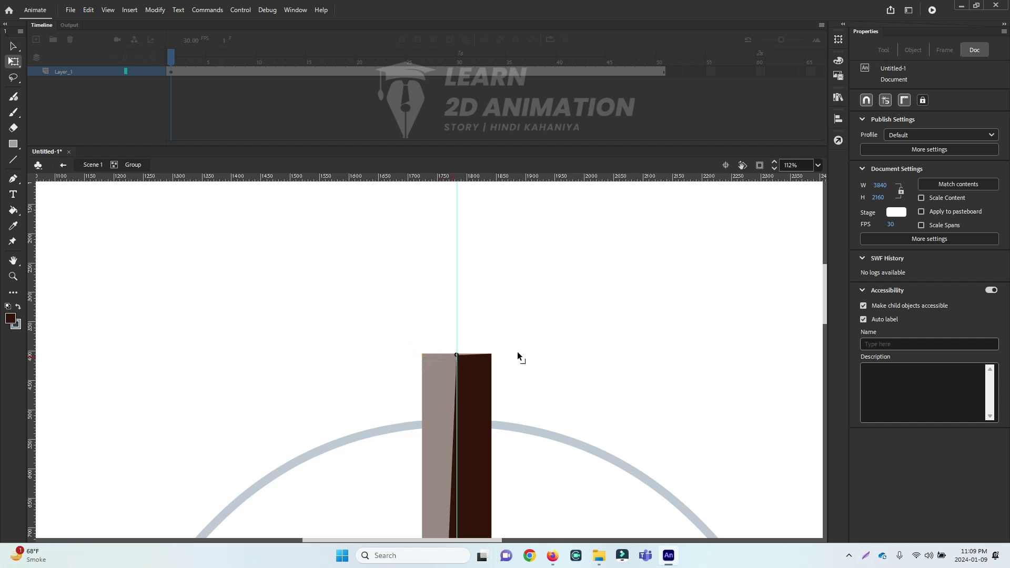
key(ctrl+z)
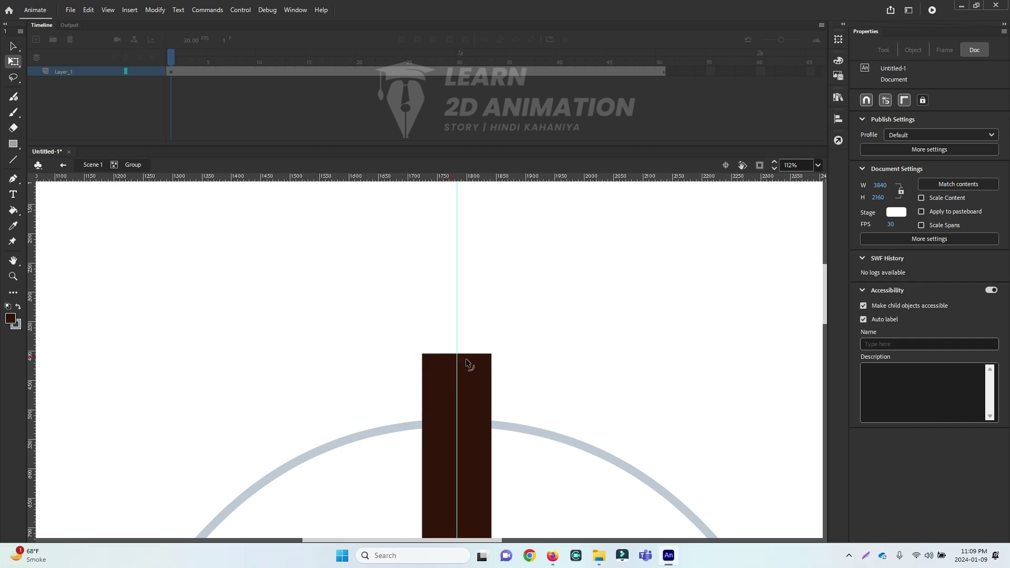
drag(422, 354, 457, 353)
drag(488, 427, 474, 237)
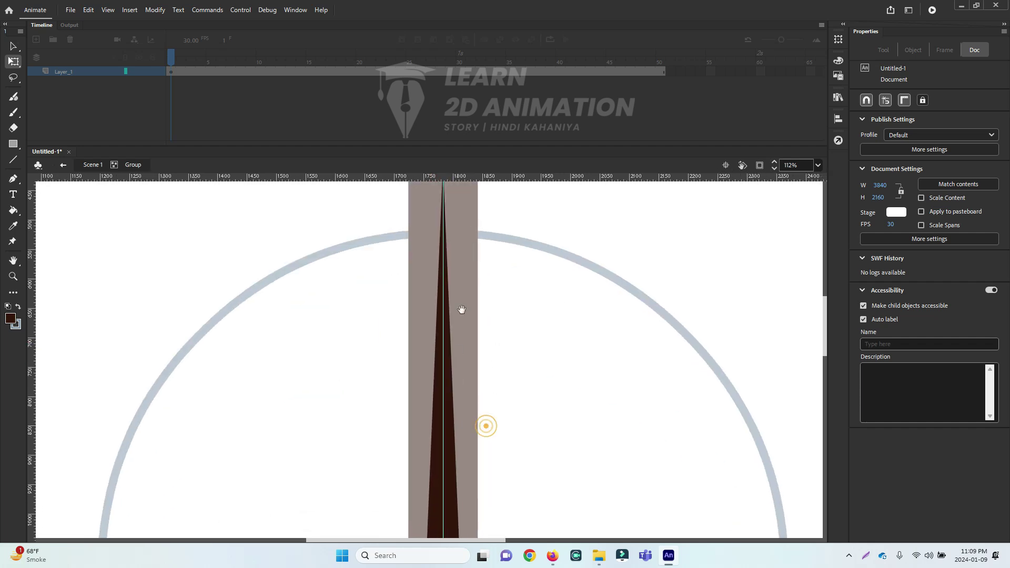
ctrl+shift+click(438, 414)
double_click(567, 269)
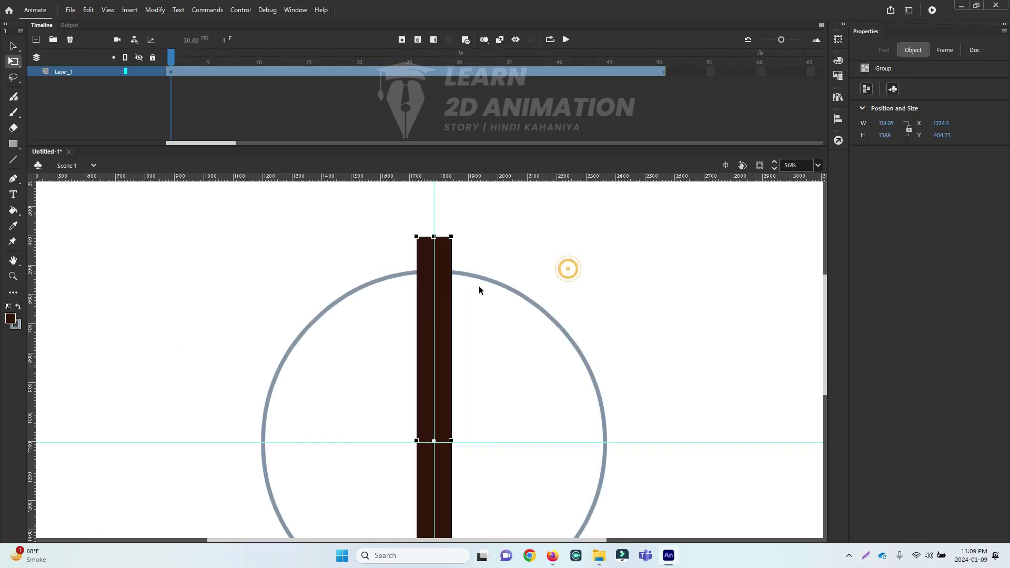
click(449, 285)
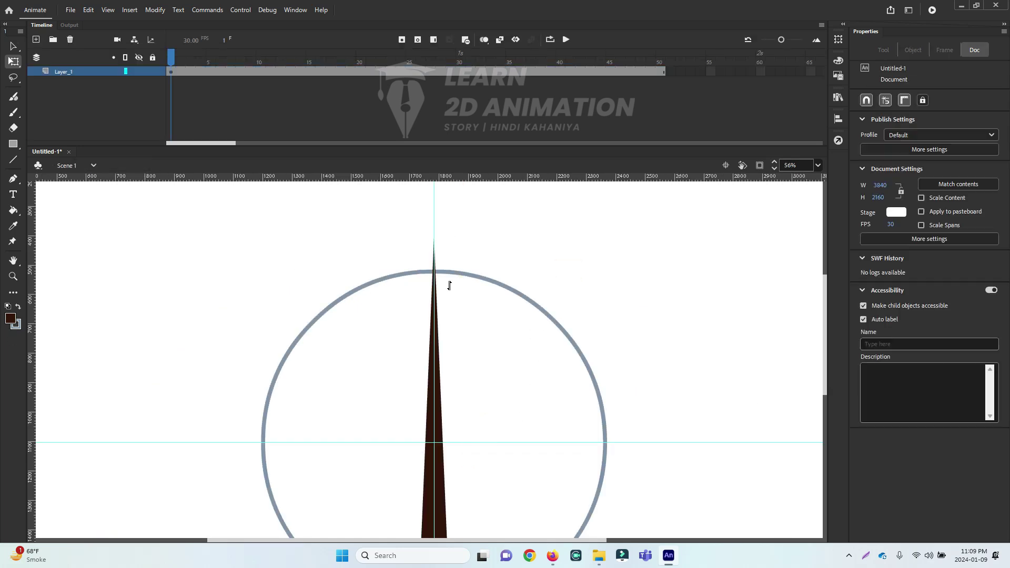
- Open the tapered bar's group and delete the part of the bar below the horizontal guide
drag(454, 378, 463, 180)
drag(453, 361, 494, 522)
ctrl+click(451, 369)
drag(470, 331, 481, 436)
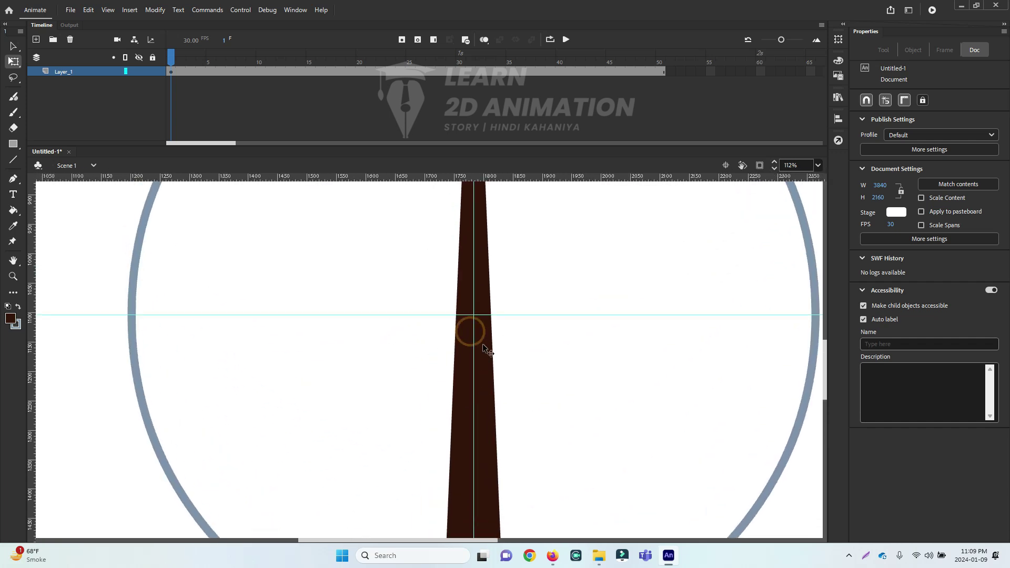
ctrl+alt+click(464, 352)
ctrl+alt+click(465, 361)
key(v)
drag(502, 494, 334, 356)
click(534, 412)
double_click(417, 403)
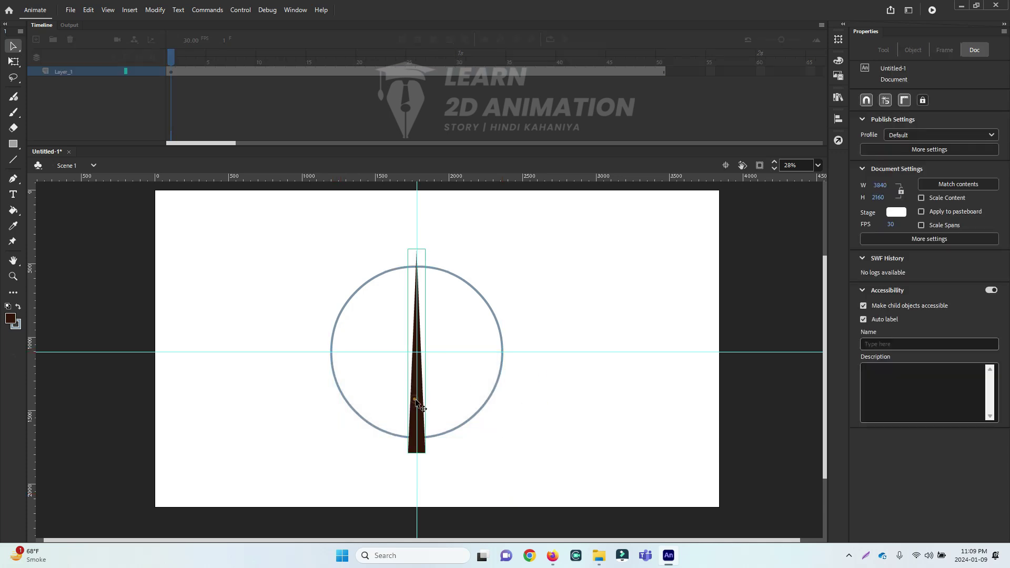
drag(579, 501, 339, 355)
key(Delete)
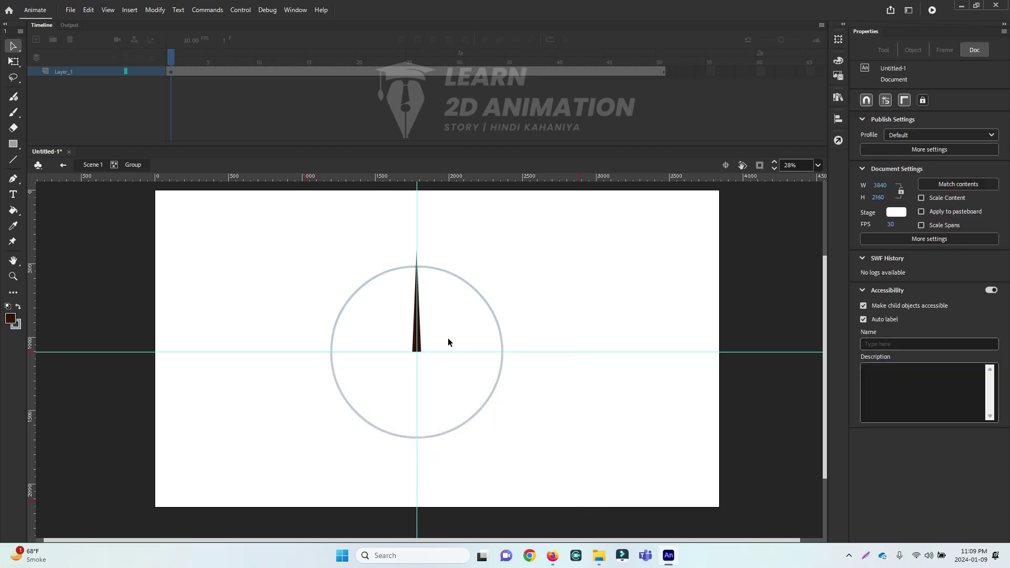
- Duplicate the remaining spike inside the group and flip the copy vertically
double_click(419, 331)
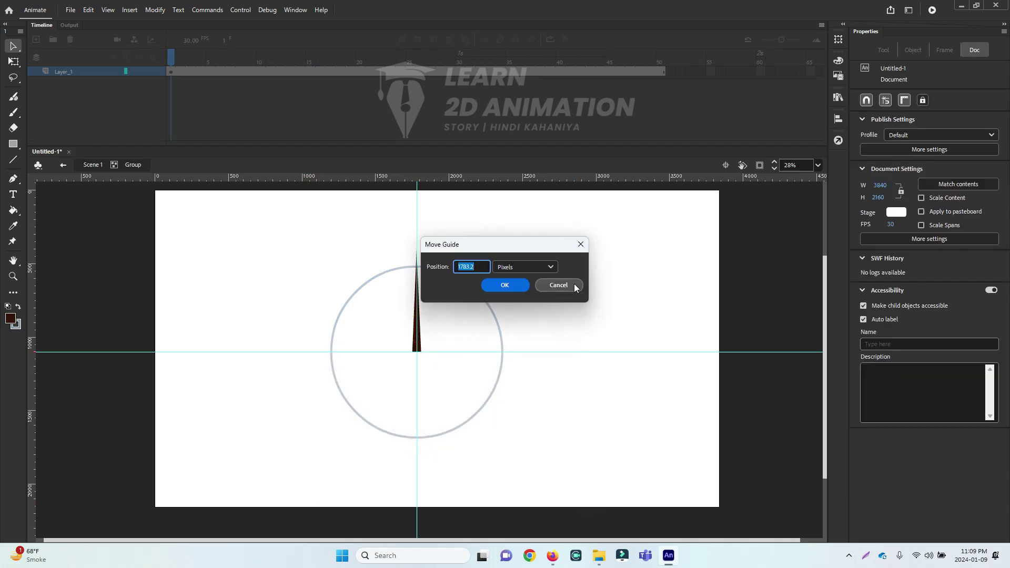
click(573, 283)
click(420, 350)
drag(420, 348, 427, 437)
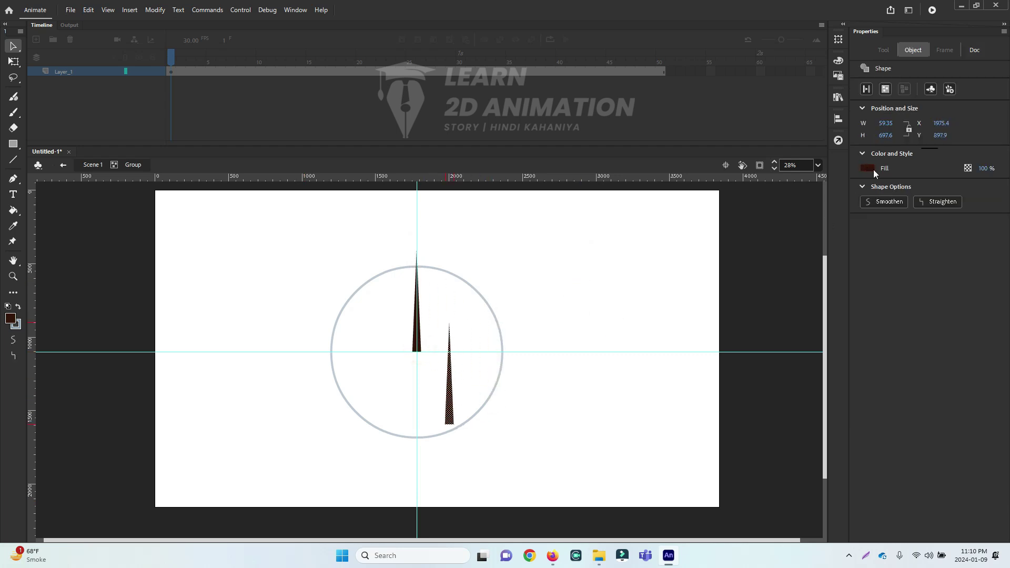
click(838, 40)
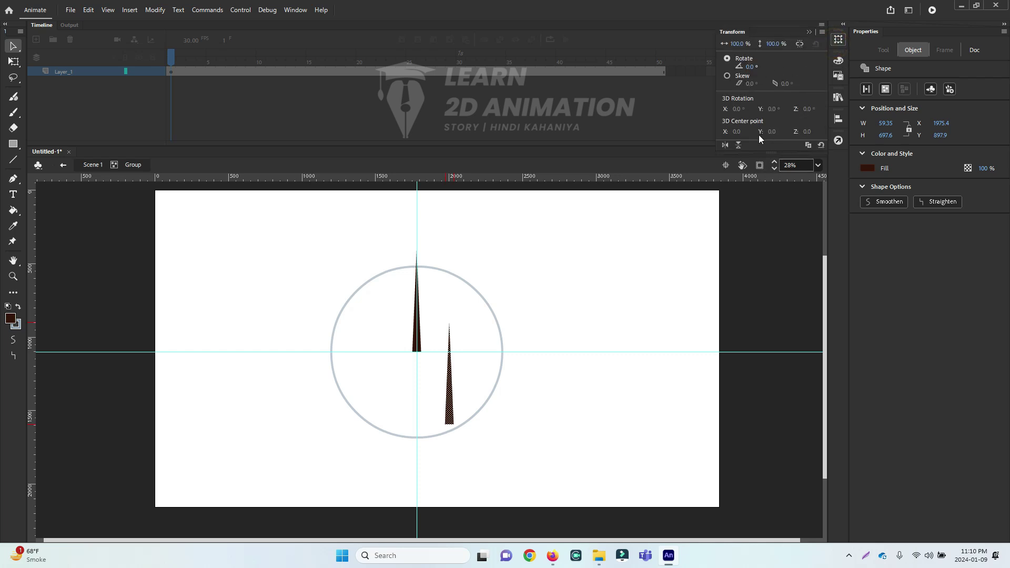
click(738, 146)
- Align the flipped spike beneath the original so their bases meet at the guides' crossing, and return to the scene
ctrl+click(480, 356)
drag(401, 353, 570, 251)
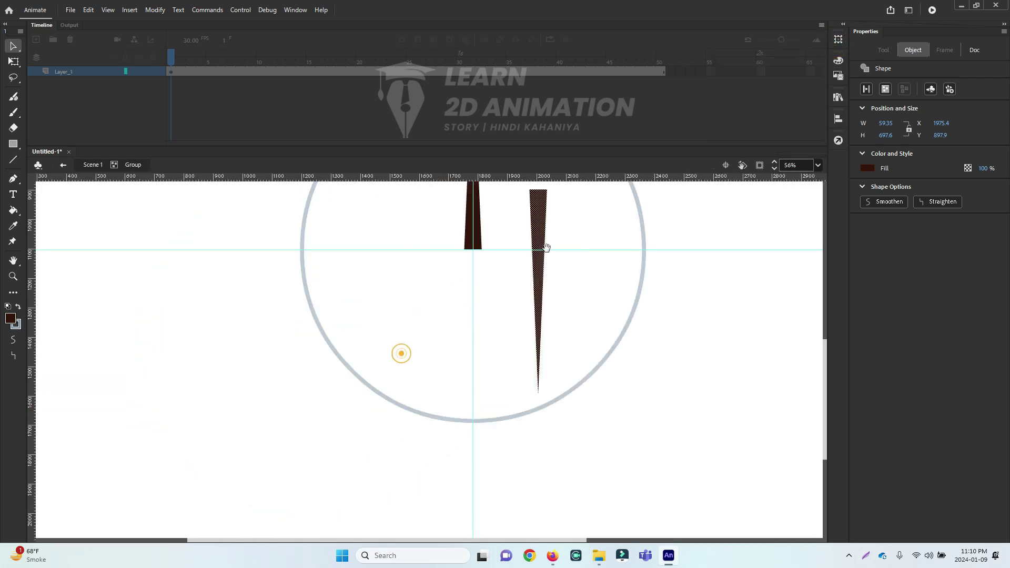
drag(535, 221, 472, 280)
click(558, 341)
ctrl+alt+click(499, 243)
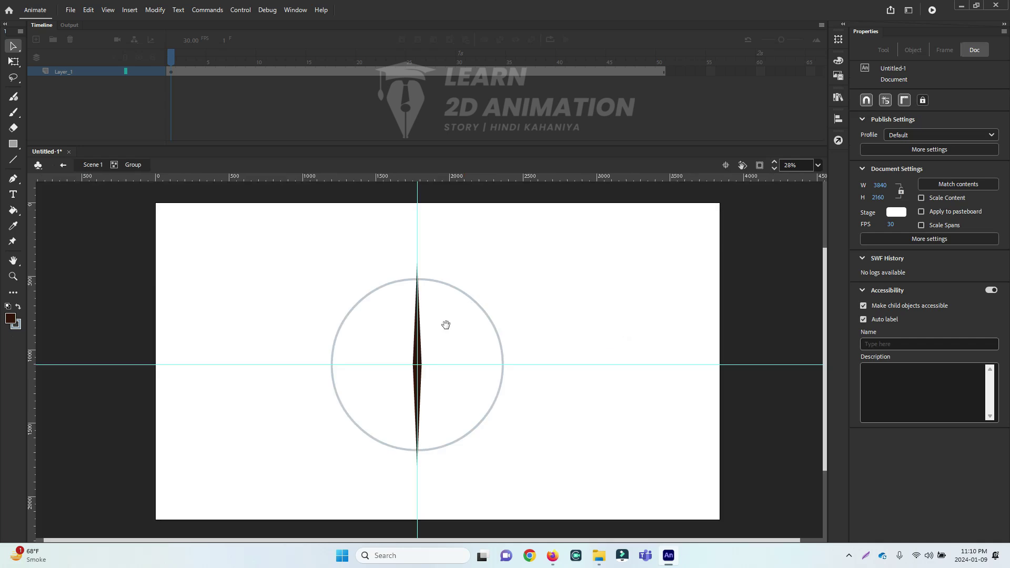
drag(446, 325, 454, 288)
click(439, 327)
double_click(427, 321)
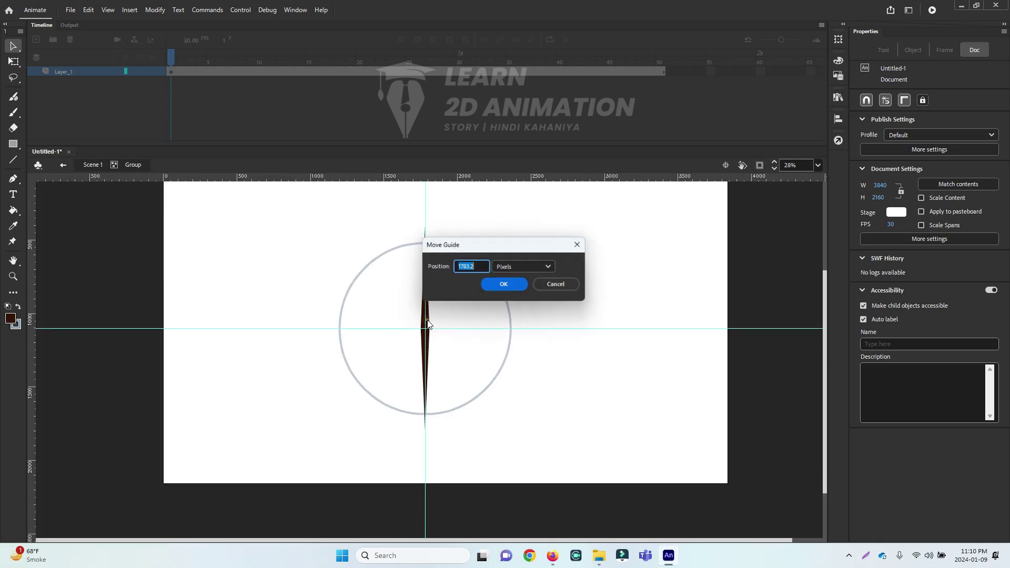
click(551, 286)
double_click(537, 385)
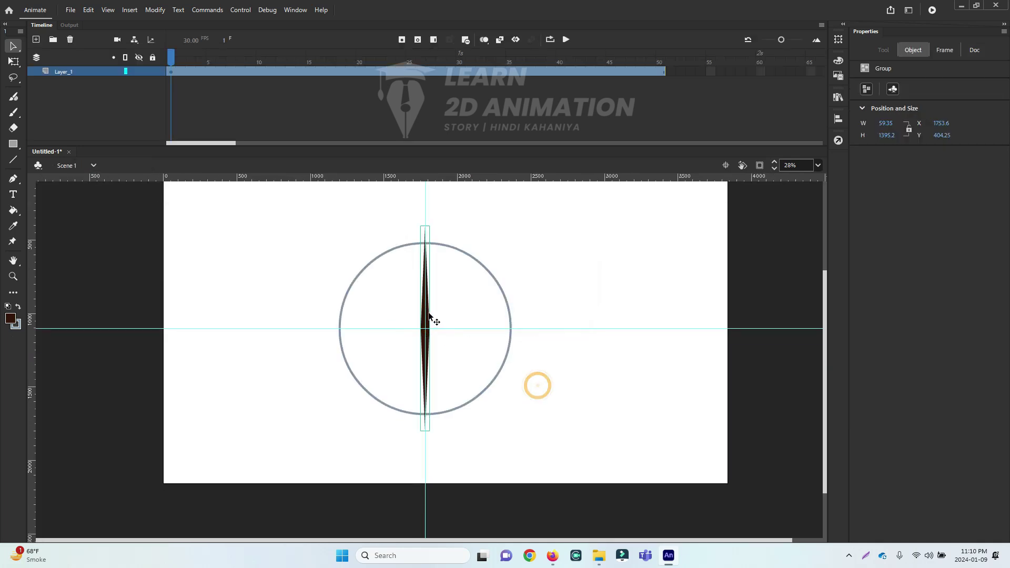
- Duplicate the double-pointed bar in place and rotate the copy 90 degrees to form a cross
key(ctrl+c)
key(ctrl+shift+v)
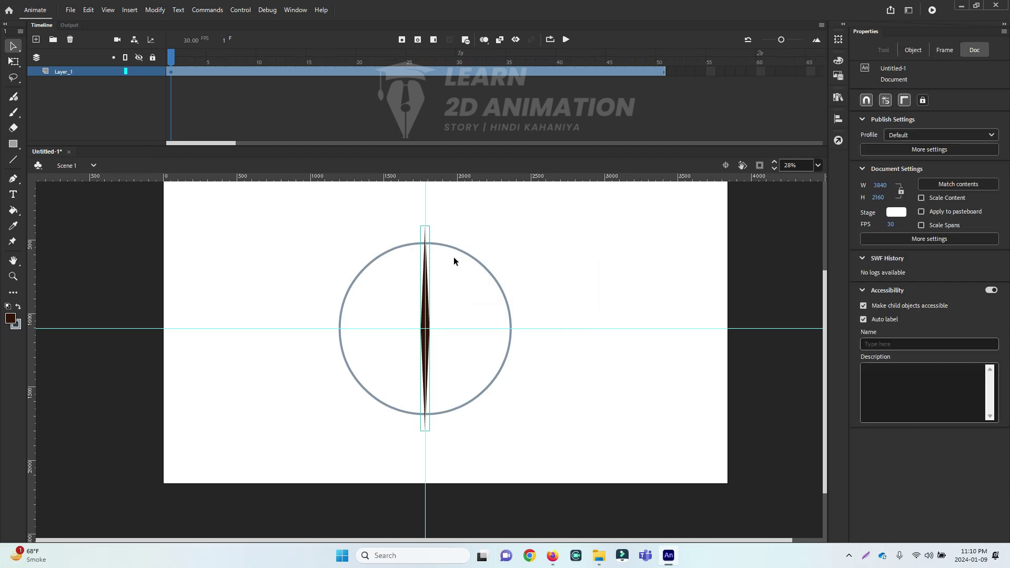
key(q)
drag(439, 228, 539, 347)
click(606, 355)
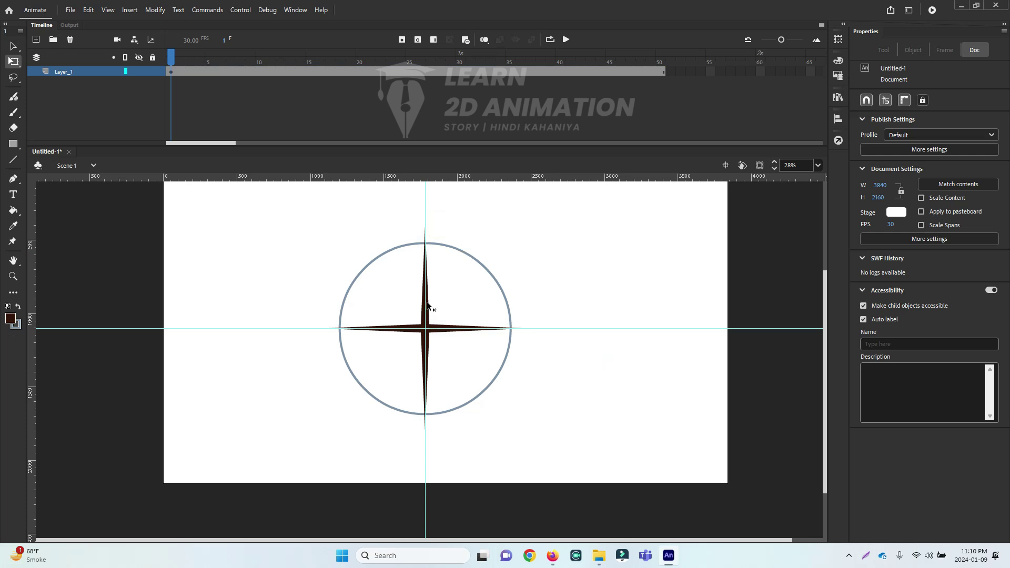
- Select both crossing double-pointed bars and make a copy rotated 45 degrees to form eight spokes
click(439, 332)
ctrl+click(413, 342)
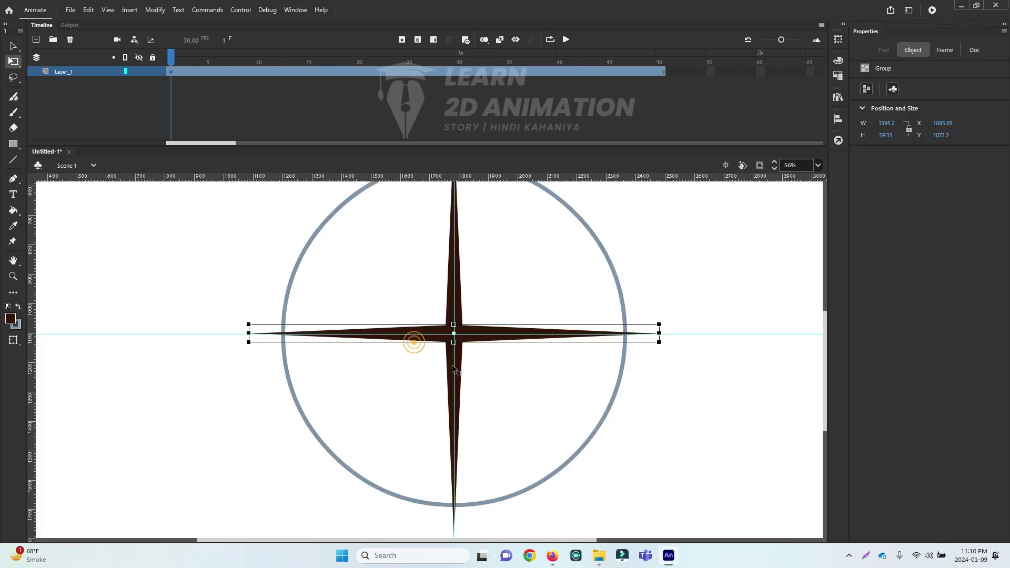
shift+click(457, 369)
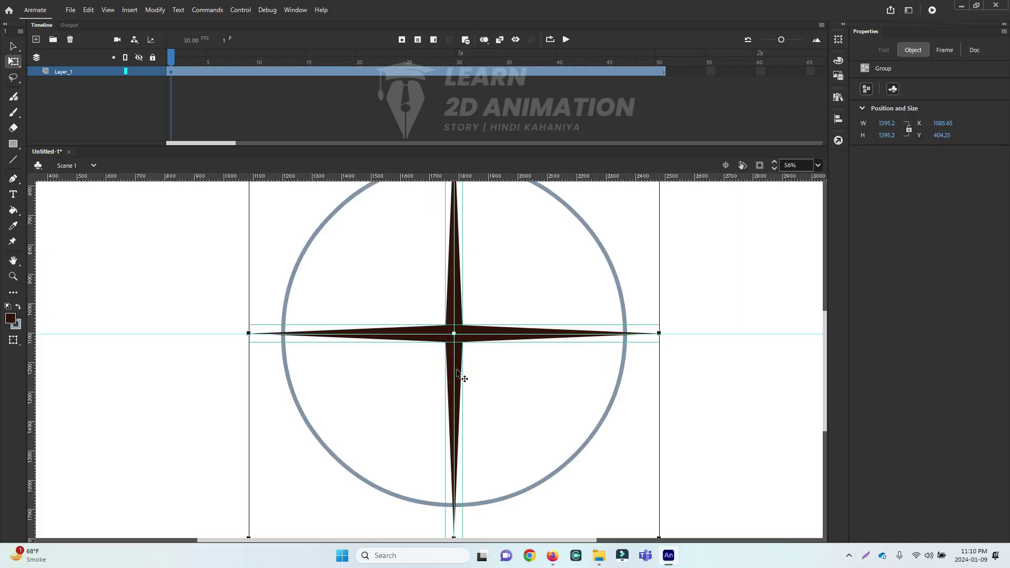
ctrl+alt+click(488, 363)
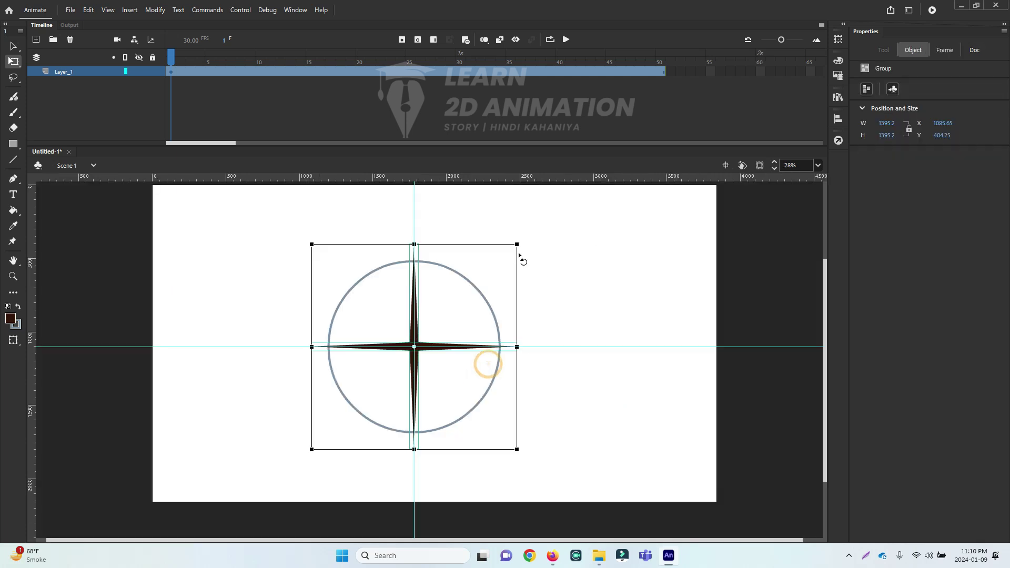
drag(522, 249, 556, 322)
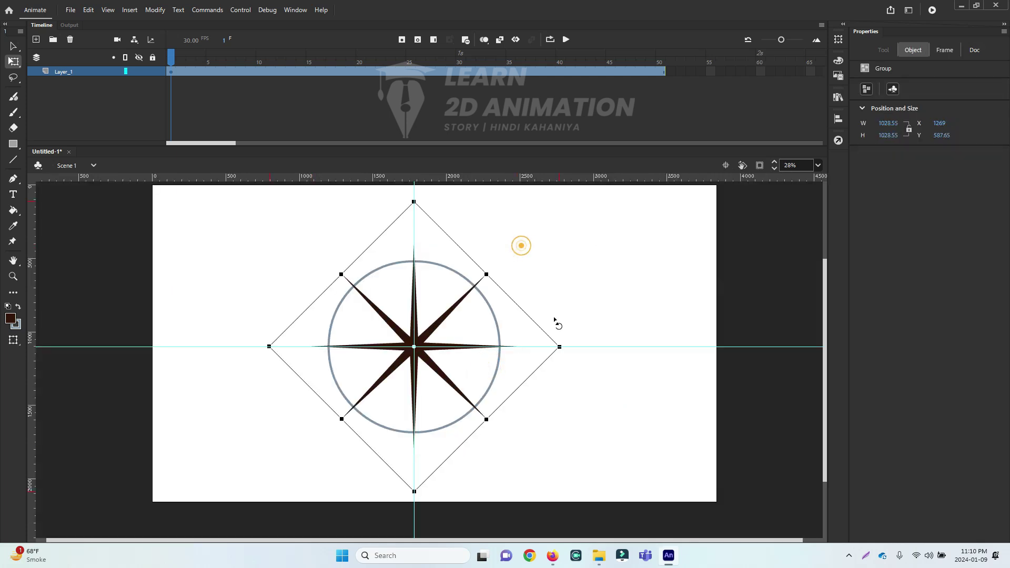
click(602, 400)
- Select all the spokes without the circle and convert them to a Graphic symbol
drag(388, 306, 453, 371)
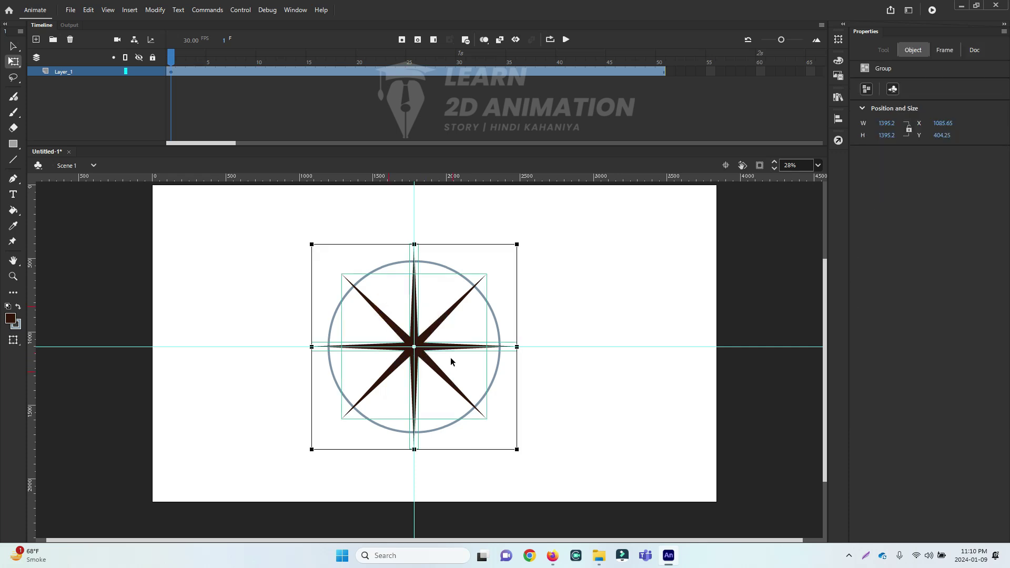
key(F8)
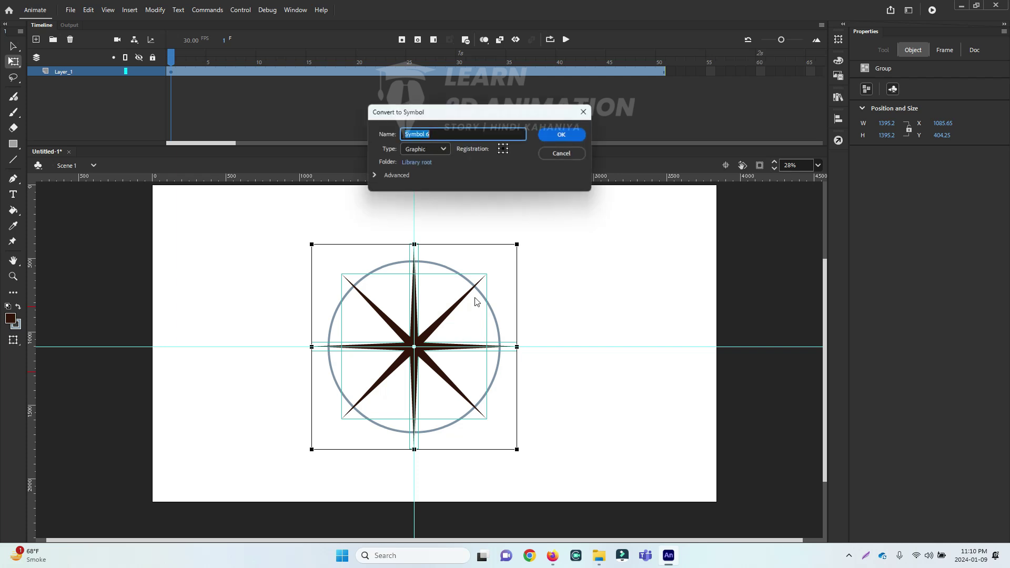
click(549, 136)
drag(432, 336, 519, 277)
key(ctrl+z)
click(595, 291)
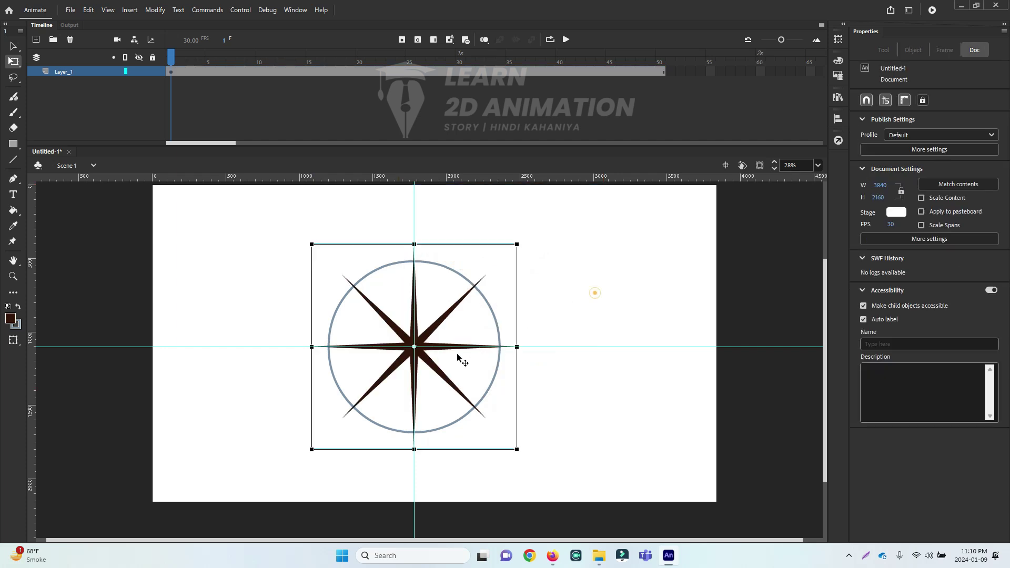
- Select the circle outline together with the spokes symbol and convert both to one Graphic symbol
ctrl+click(421, 354)
ctrl+click(469, 343)
ctrl+alt+click(363, 350)
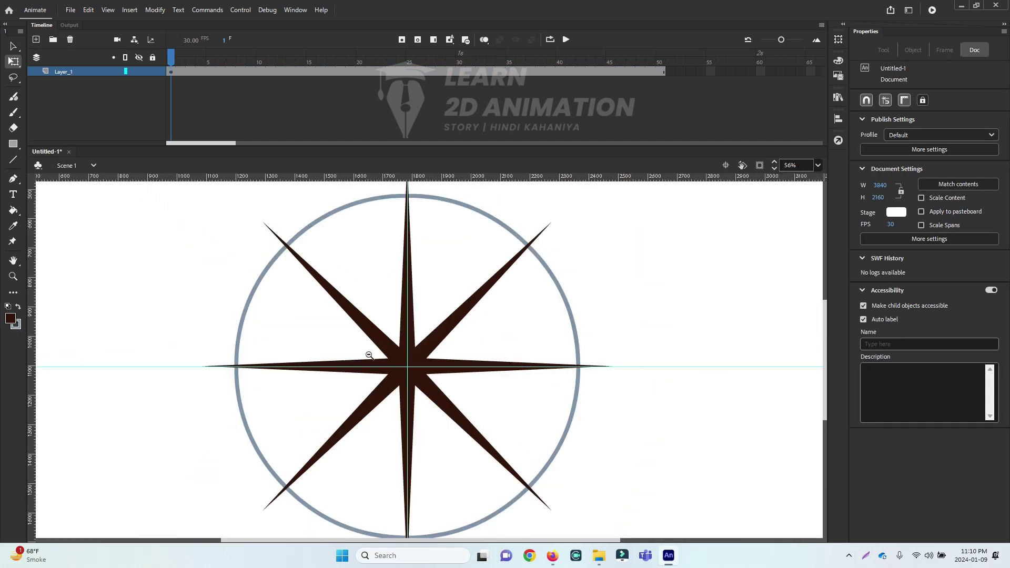
ctrl+alt+click(495, 297)
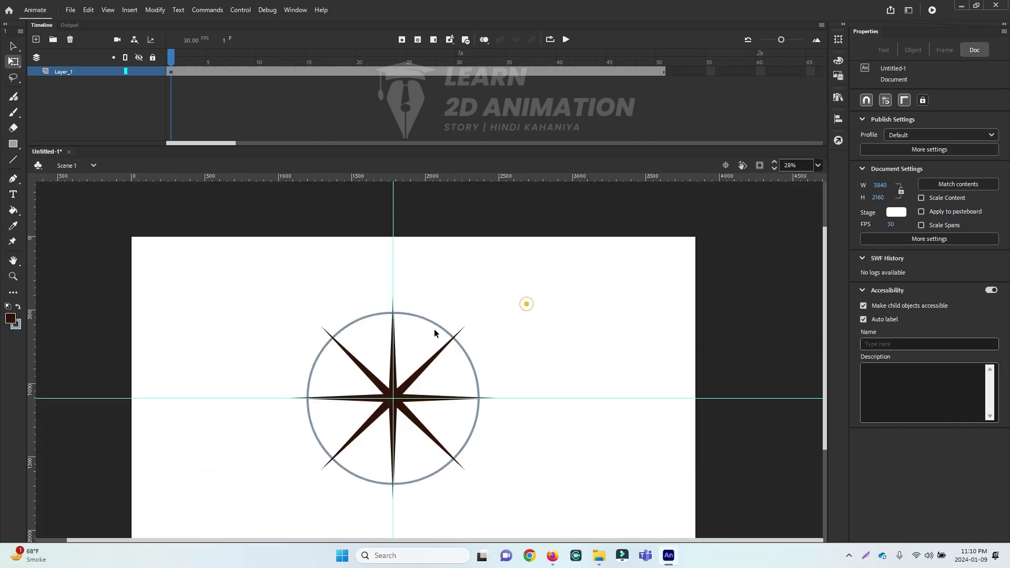
click(413, 316)
drag(342, 290, 539, 462)
key(F8)
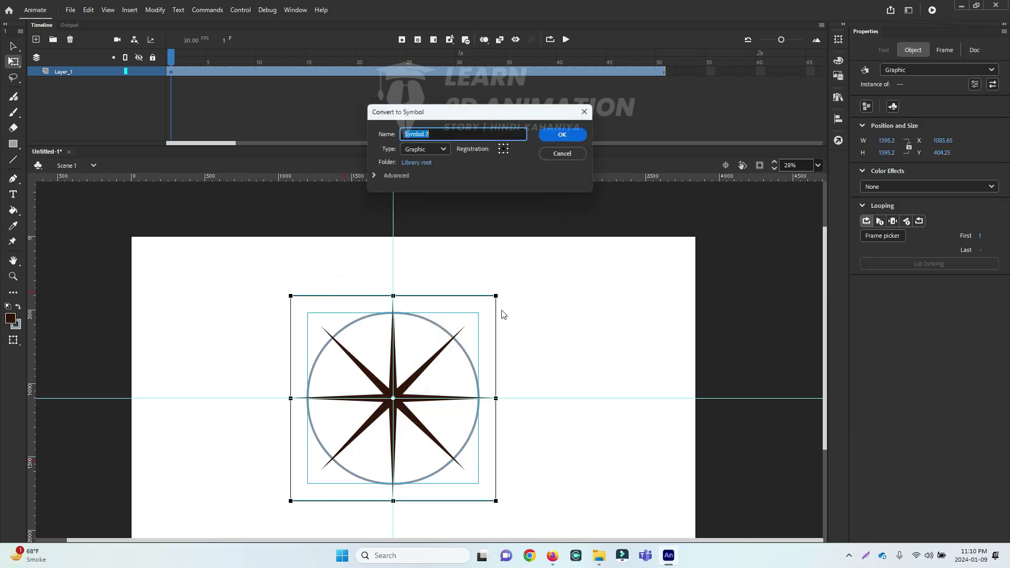
click(552, 140)
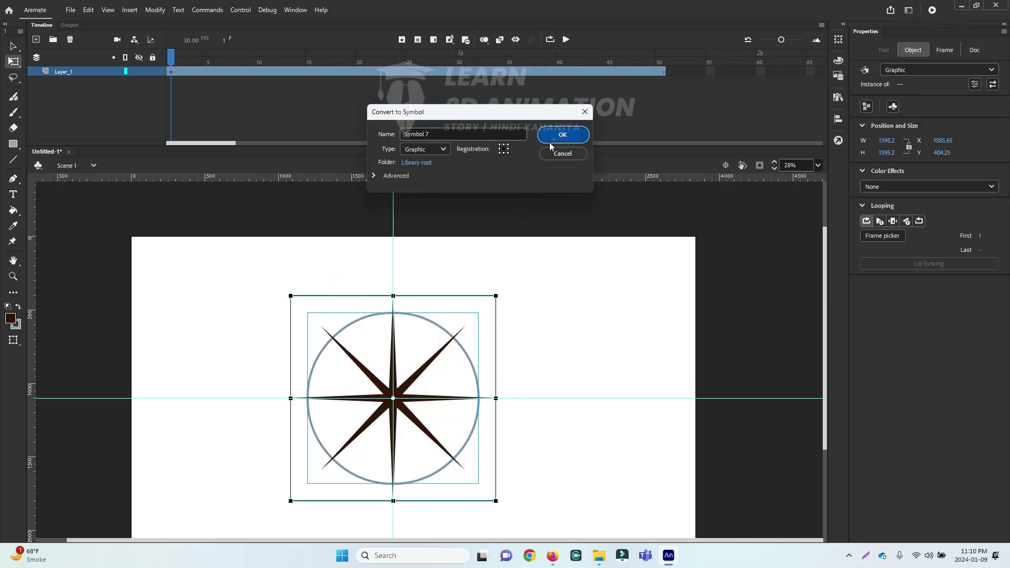
- Open the combined circle-and-spokes symbol for editing and select the spokes inside it
double_click(411, 385)
click(541, 331)
click(416, 376)
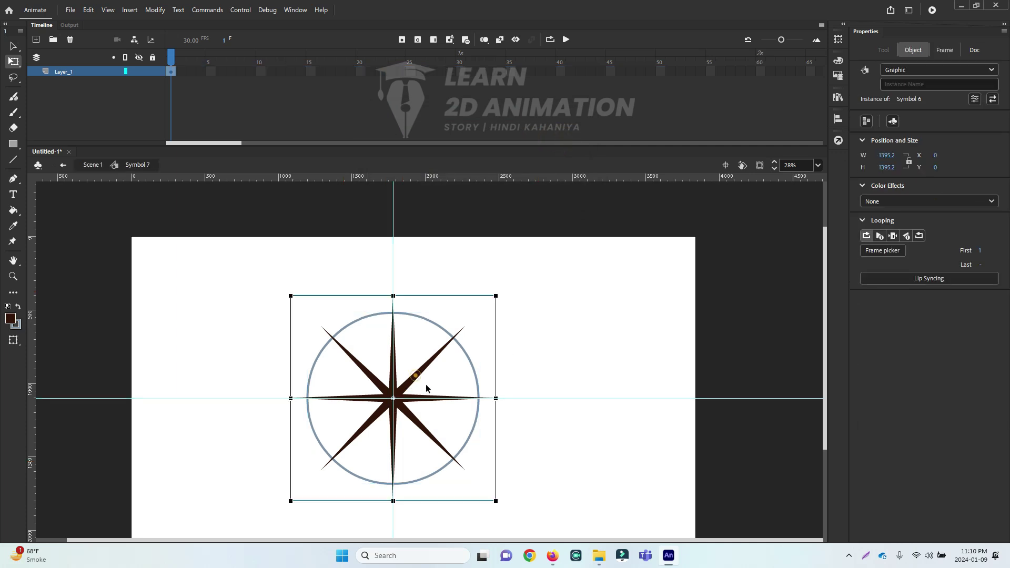
click(661, 70)
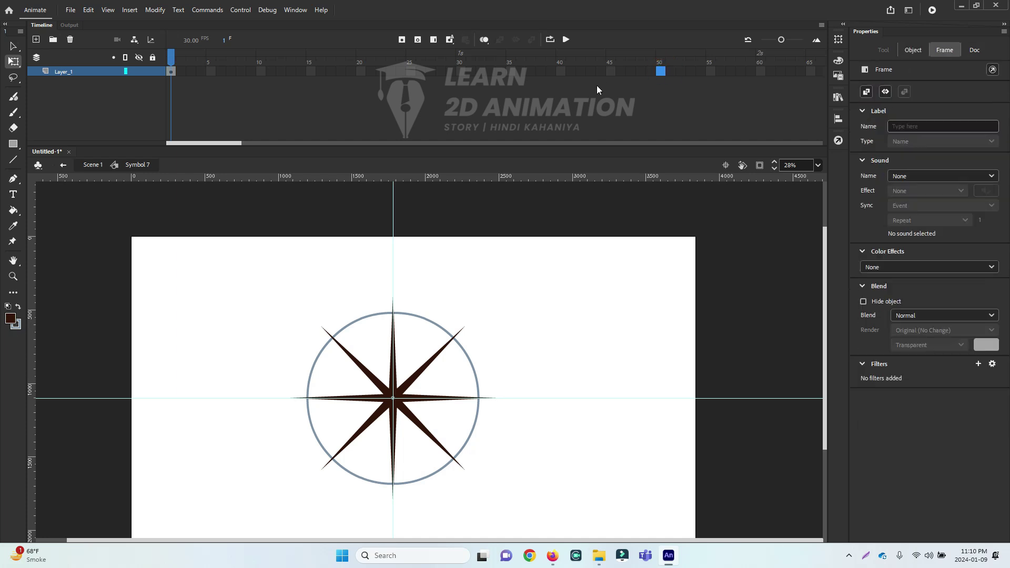
key(F6)
key(ctrl+z)
click(360, 70)
key(F6)
click(508, 308)
click(364, 73)
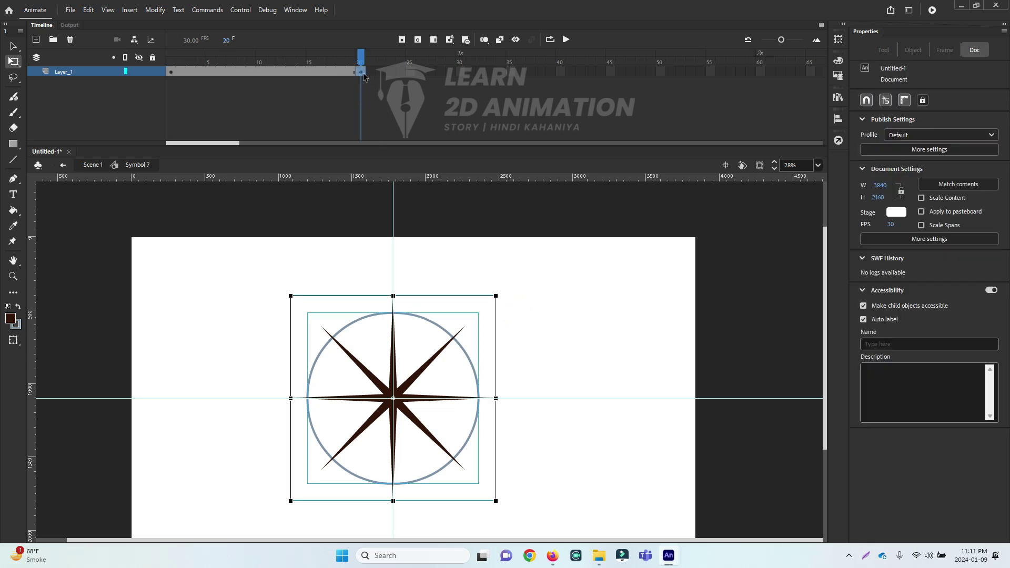
key(ctrl+z)
- Extend the frames of the symbol's layer to frame 20
click(362, 71)
key(F5)
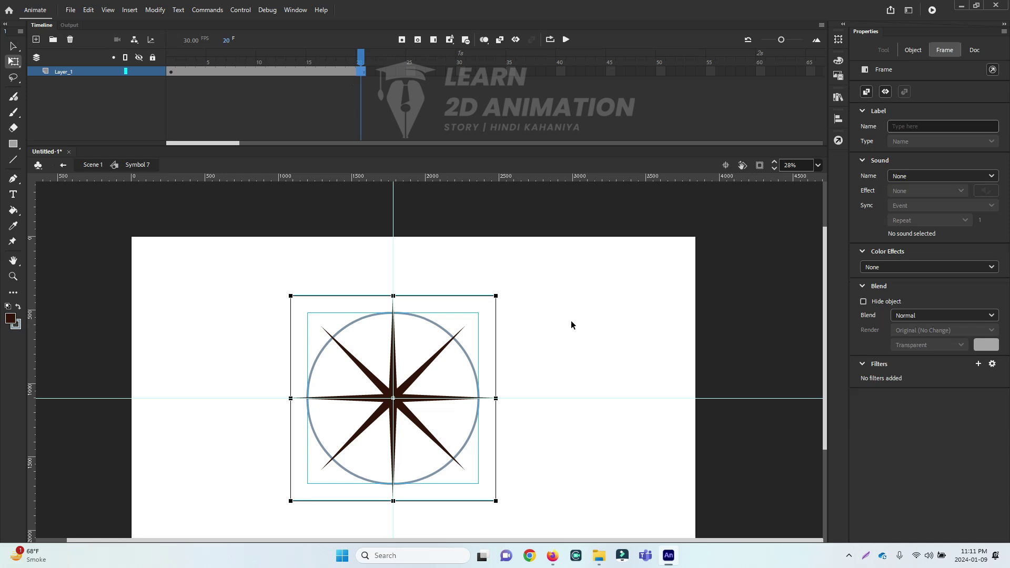
click(571, 321)
- Remove the spokes from the circle's layer and paste them in place on a new layer
click(432, 362)
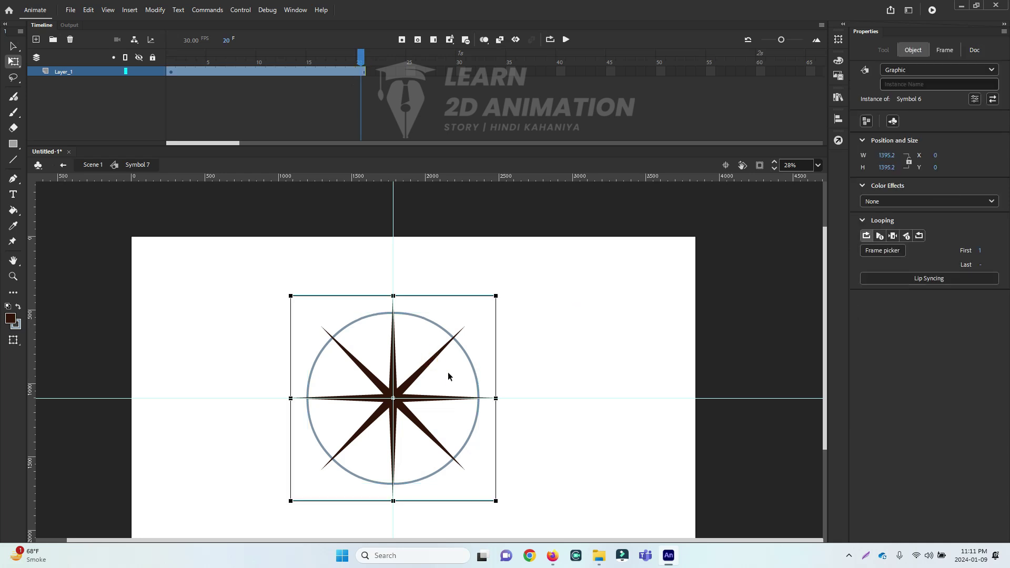
key(Delete)
click(36, 40)
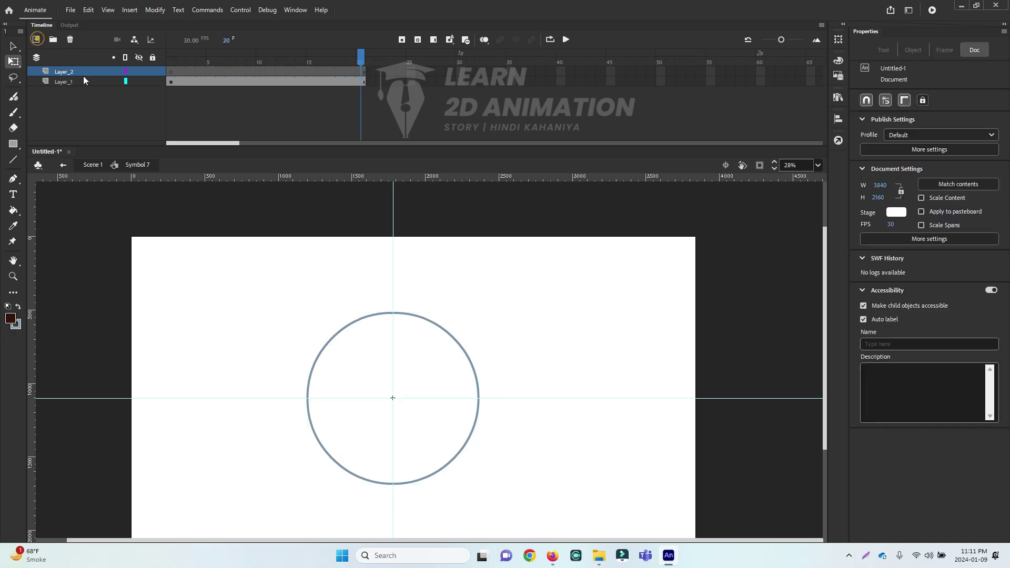
key(ctrl+shift+v)
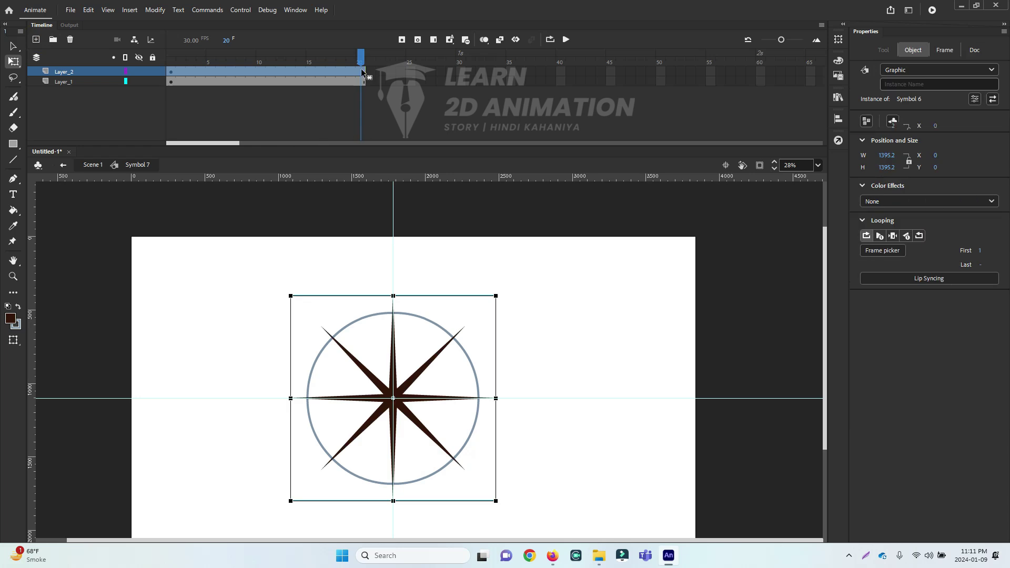
- Insert a keyframe at frame 20 on the spokes layer and select the spokes there
click(361, 69)
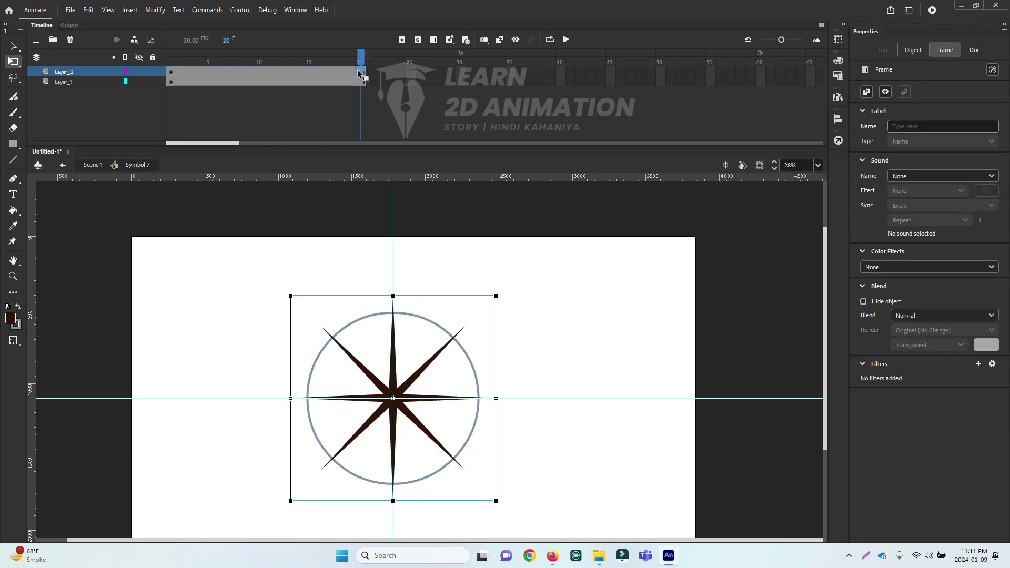
key(F6)
click(556, 326)
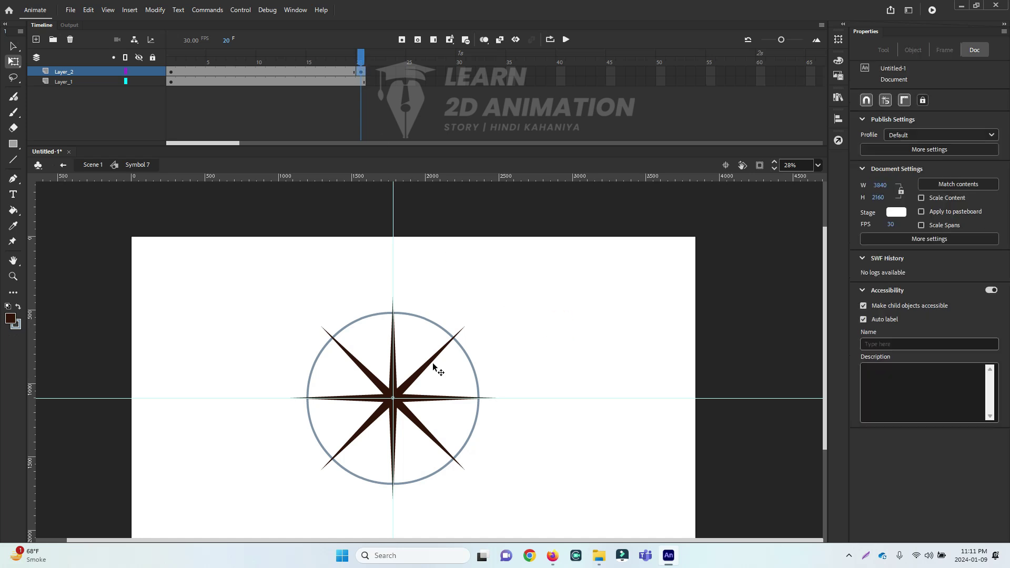
click(433, 364)
key(v)
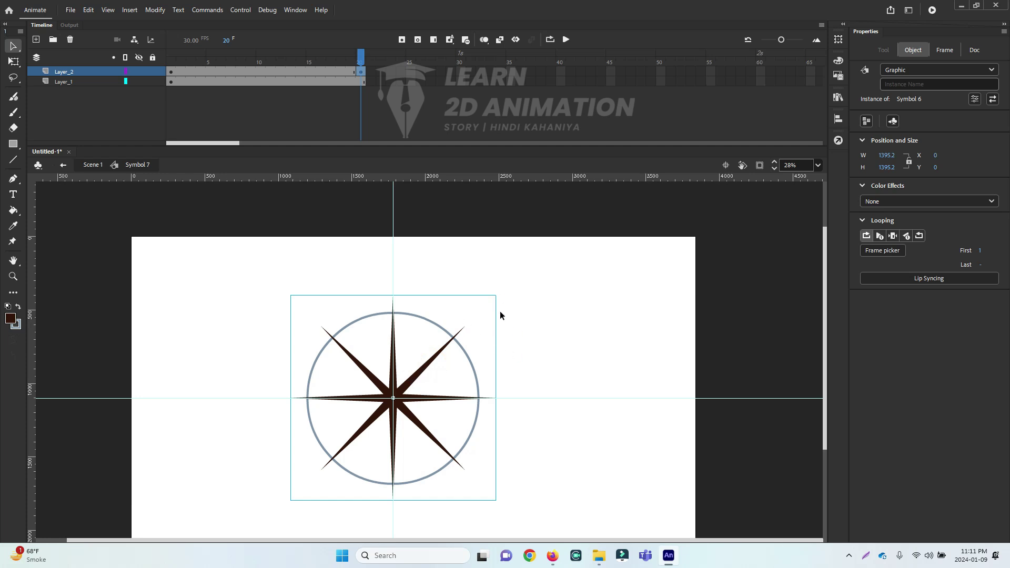
- Create a classic tween between the spokes layer's keyframes at frames 1 and 20, and select frame 20
click(320, 72)
right_click(320, 72)
click(368, 79)
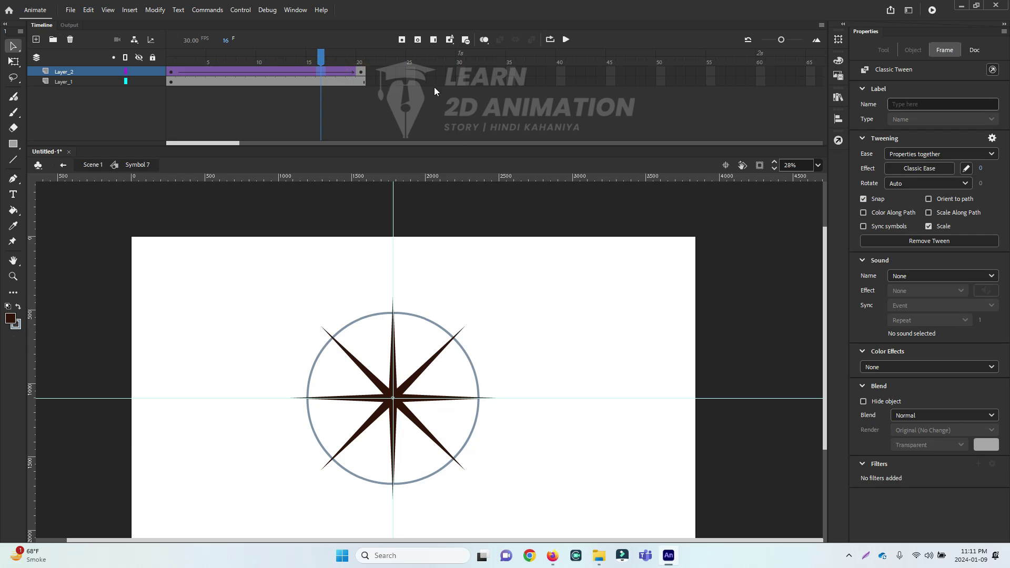
click(362, 71)
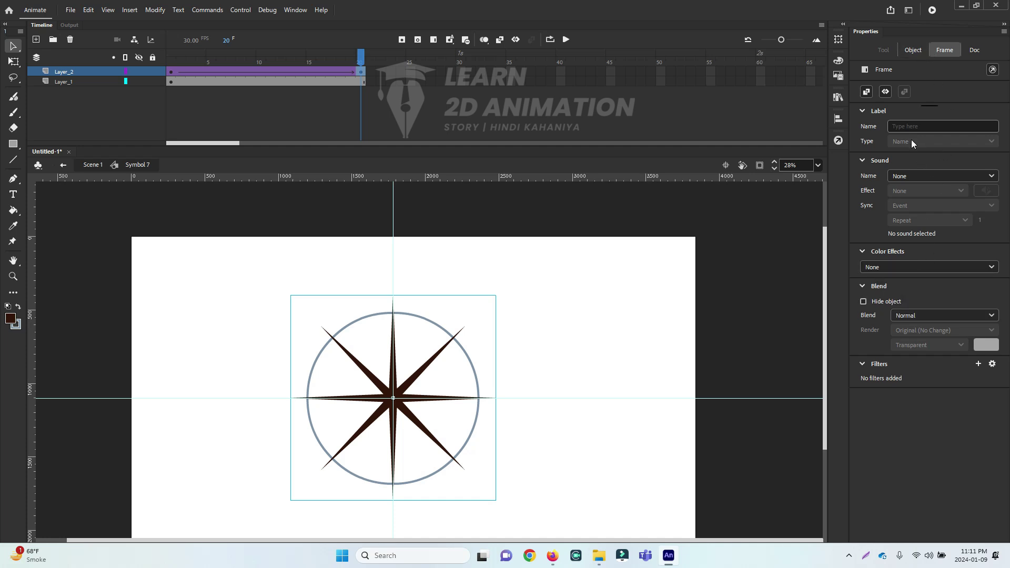
- Inspect the properties of the spokes symbol, the document and the tween frames on the spokes layer
click(914, 52)
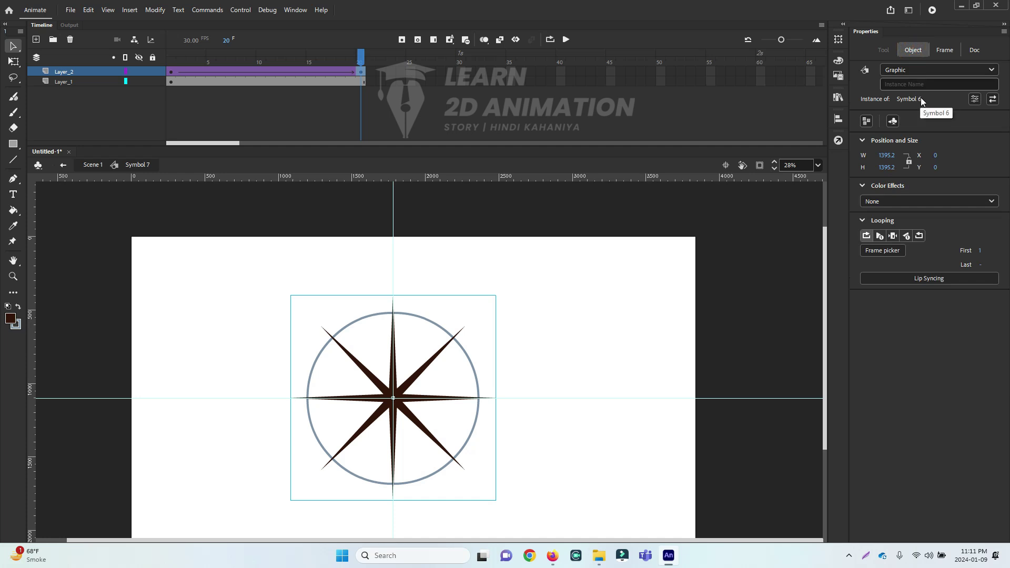
click(974, 53)
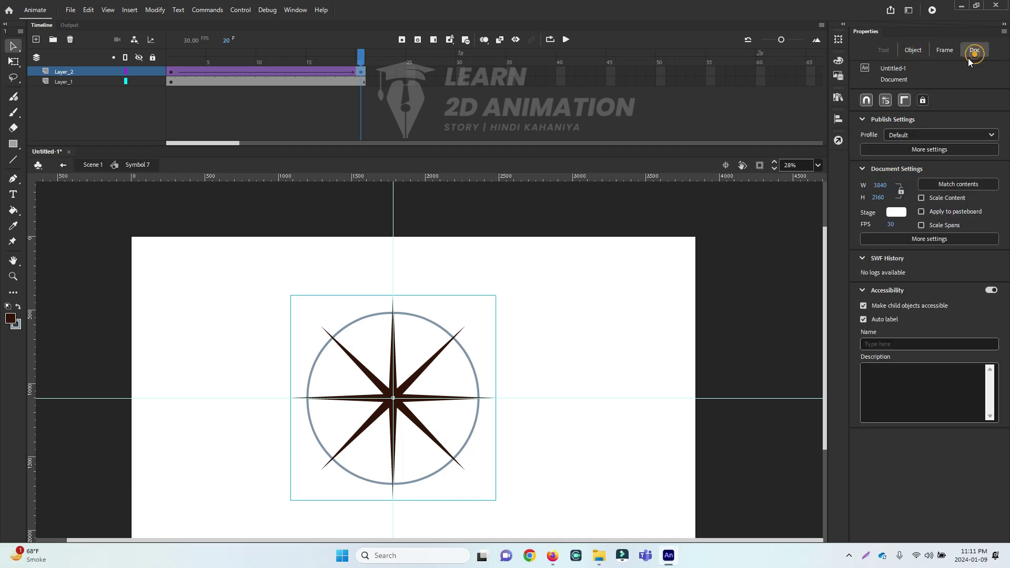
click(951, 56)
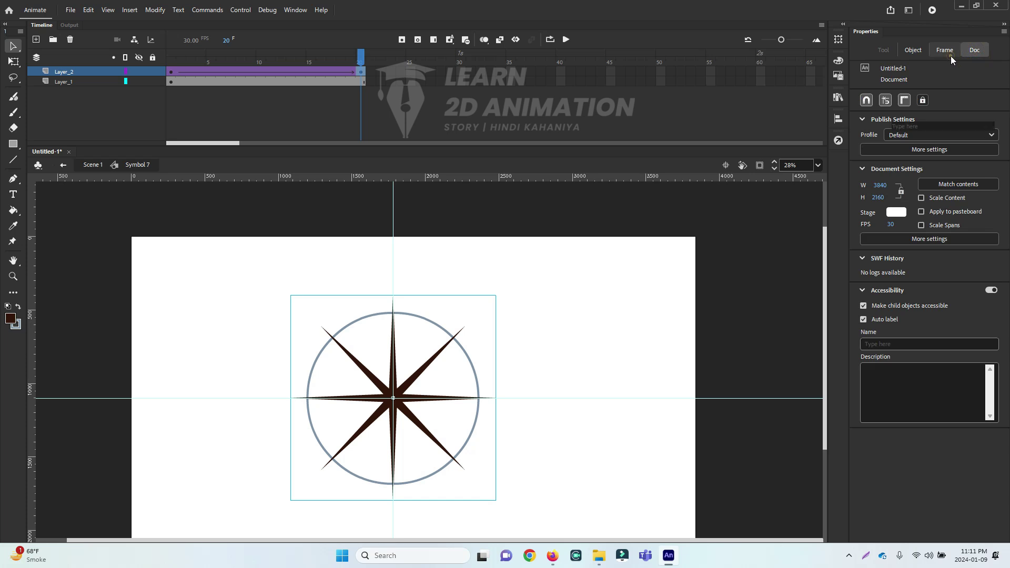
click(919, 52)
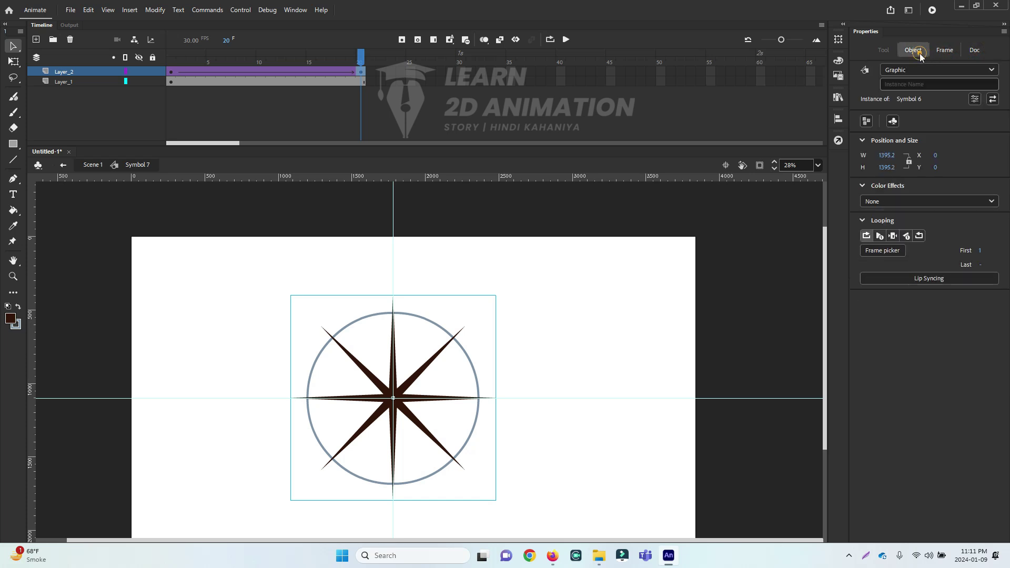
click(316, 73)
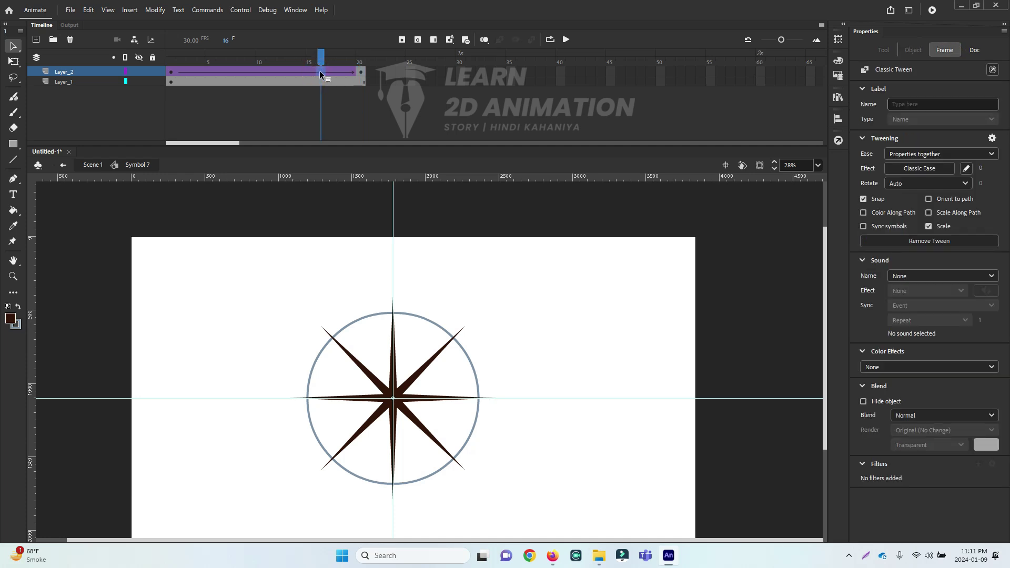
click(170, 72)
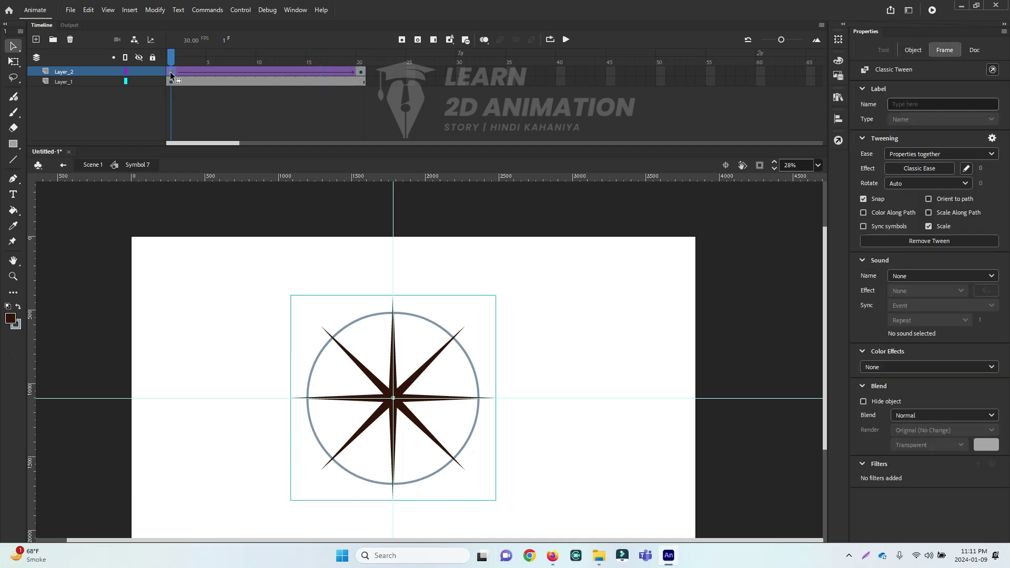
click(230, 71)
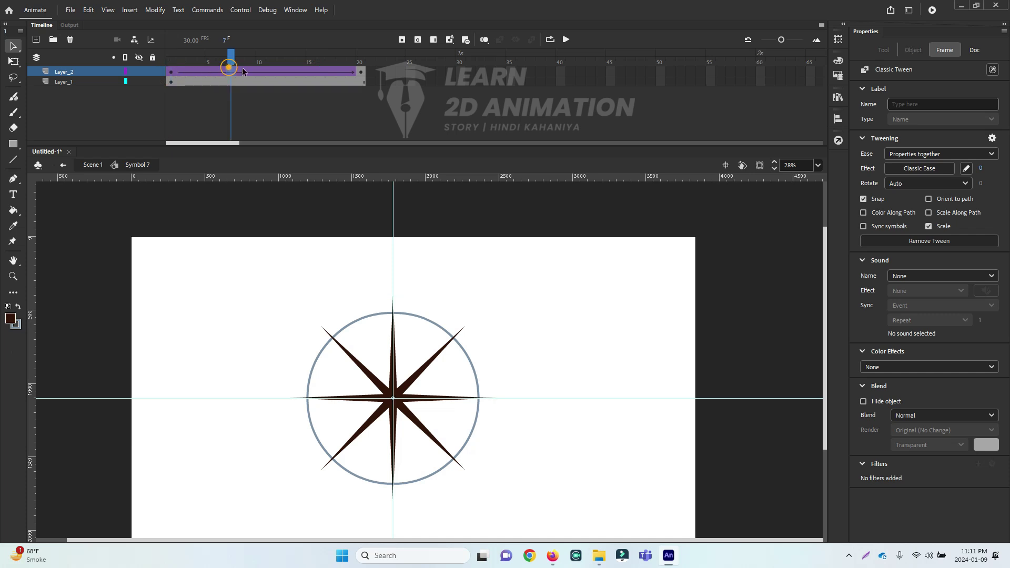
drag(230, 71, 320, 72)
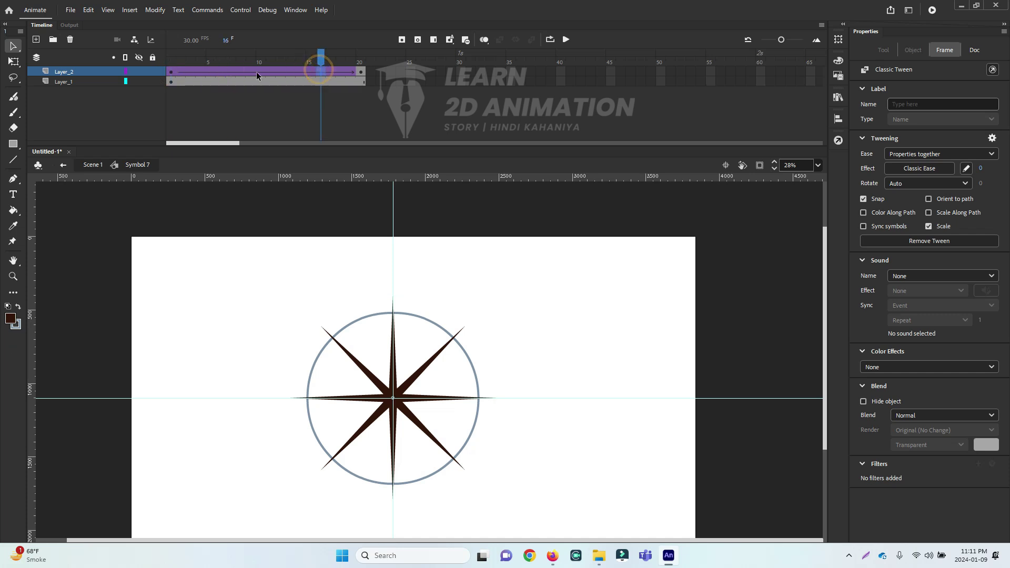
click(175, 73)
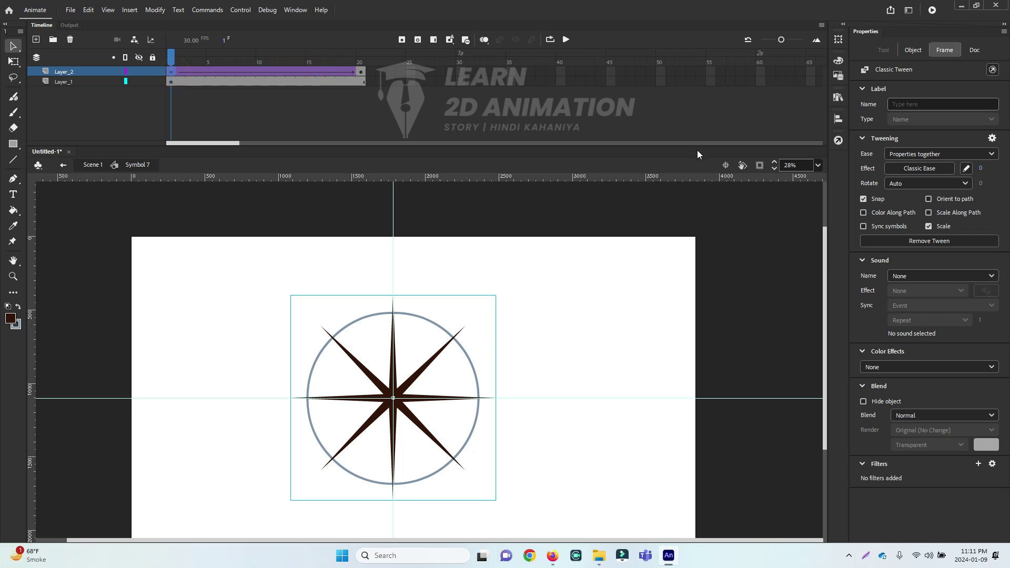
- Set the spokes layer's classic tween to rotate Clockwise and scrub the timeline to frame 20 to preview it
click(242, 71)
click(902, 184)
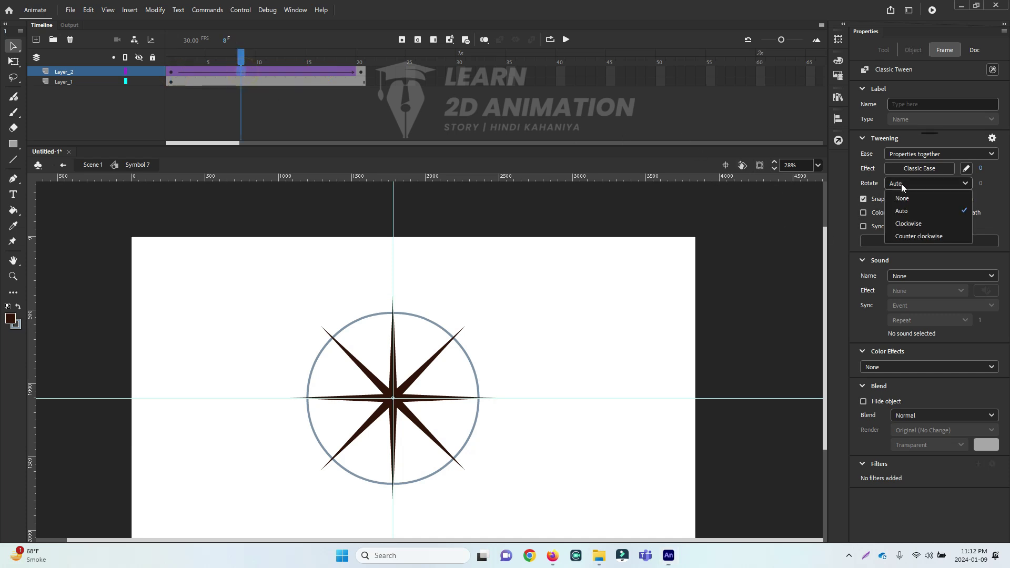
click(908, 227)
drag(240, 59, 392, 71)
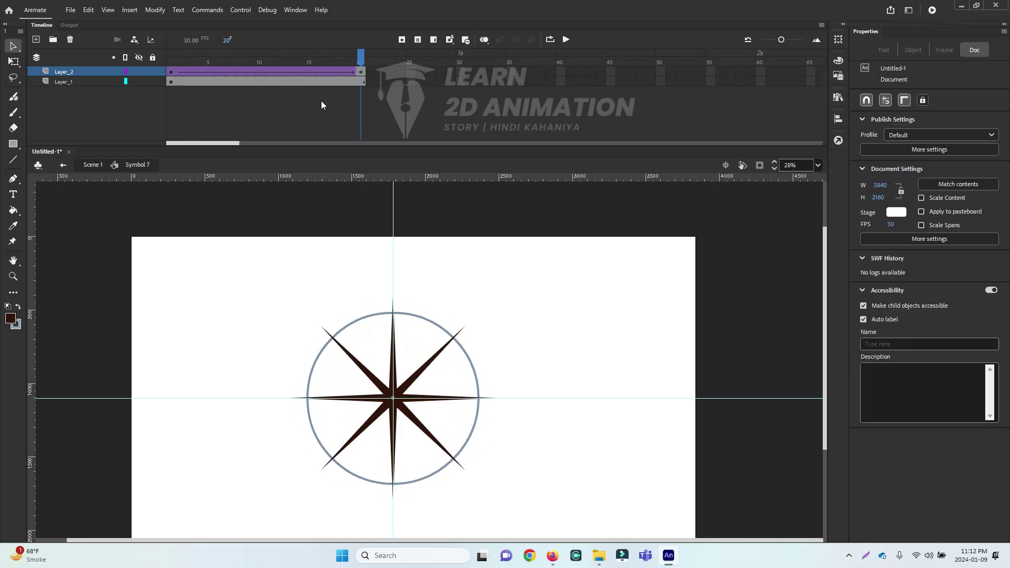
- Try Counter clockwise rotation on the spokes tween and scrub the timeline to preview it
click(302, 68)
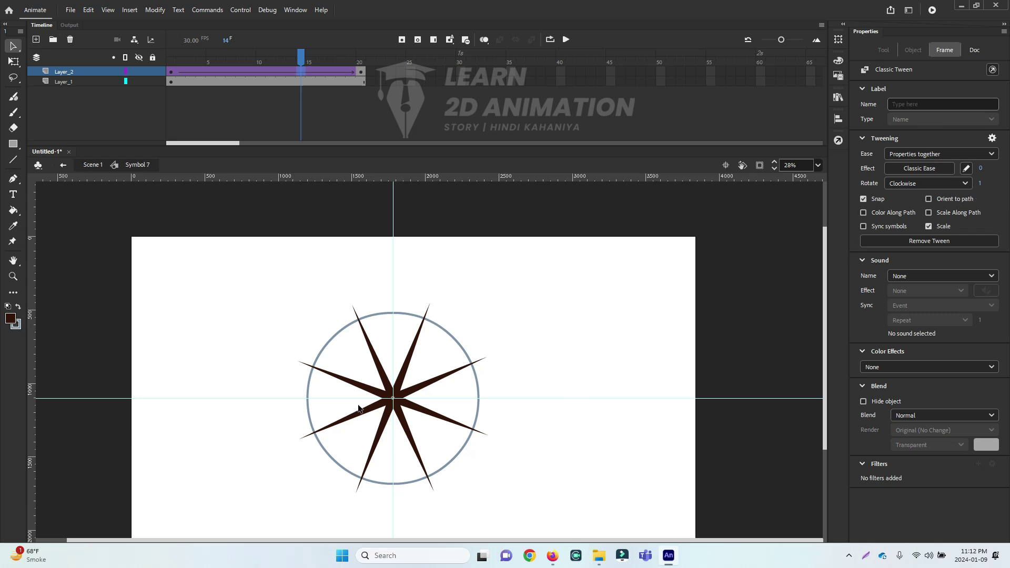
click(918, 183)
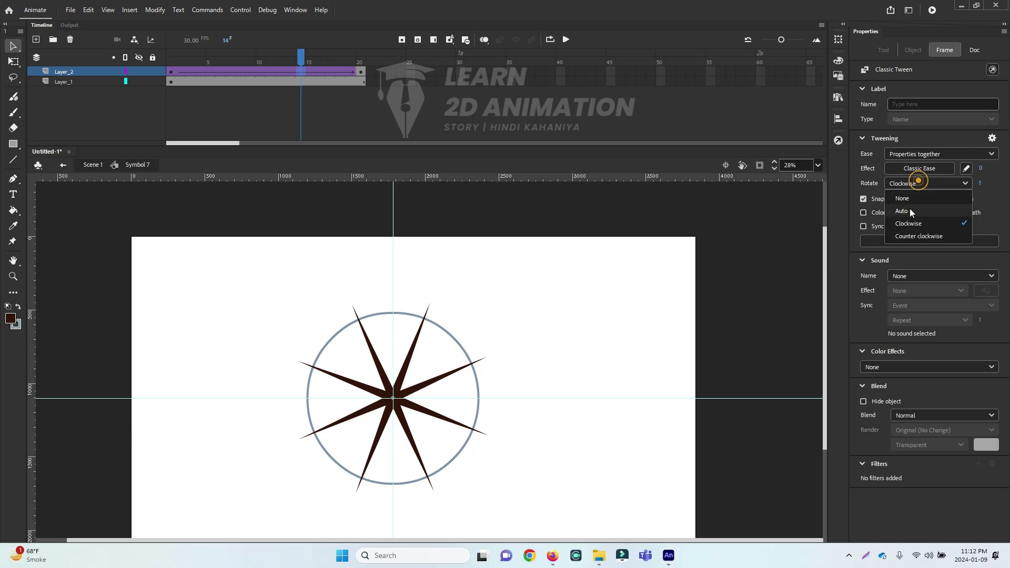
click(906, 236)
drag(299, 58, 298, 88)
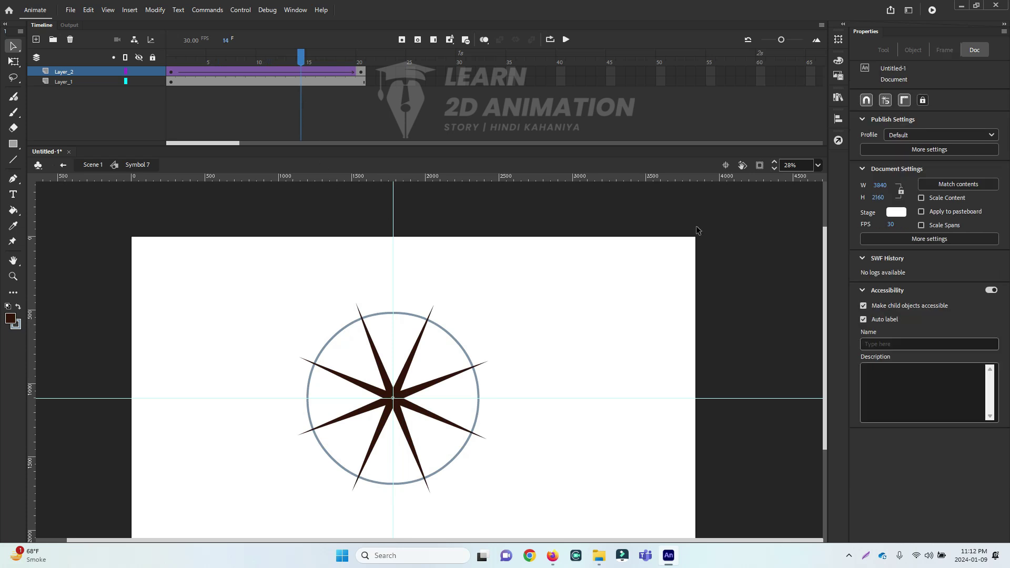
- Return the spokes tween's rotation to Clockwise, preview the motion and select the keyframe at frame 20
click(319, 71)
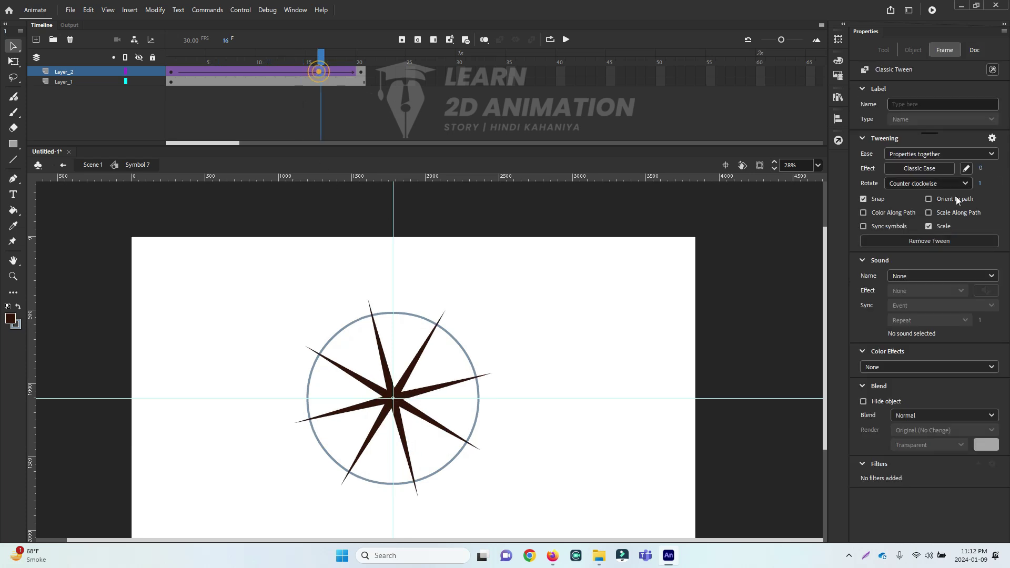
click(955, 183)
click(913, 222)
drag(319, 65, 303, 78)
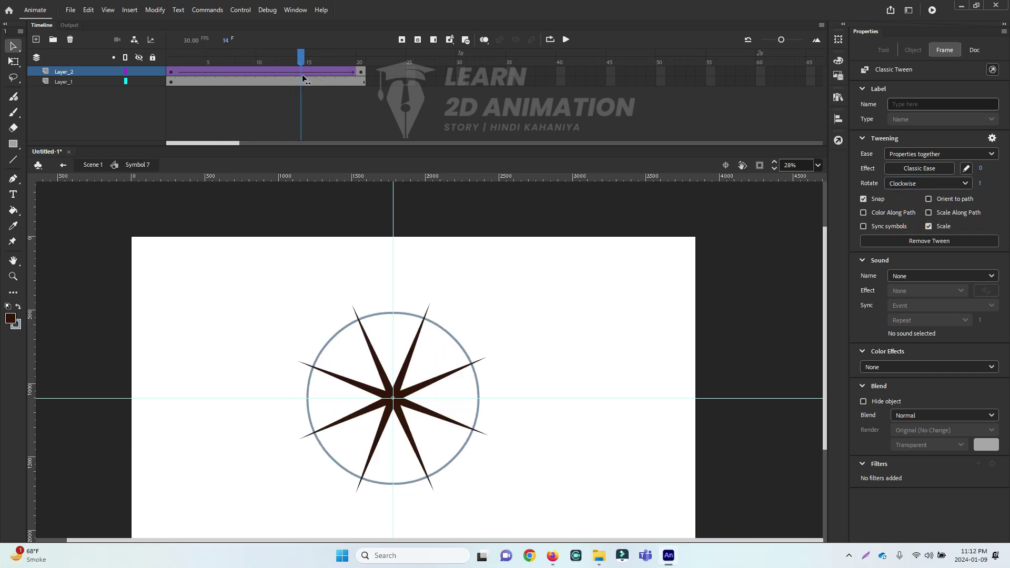
click(325, 76)
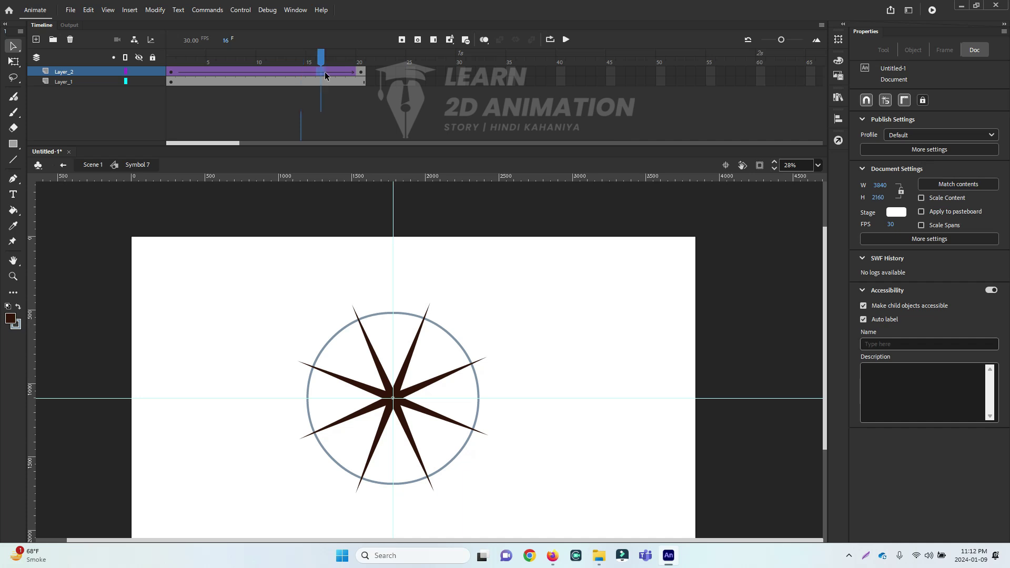
click(954, 182)
click(908, 221)
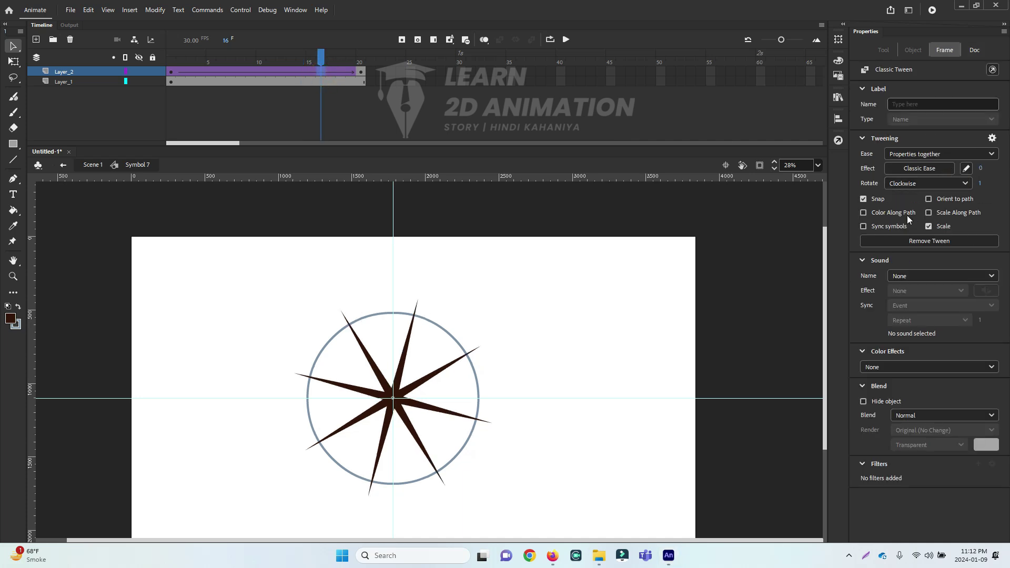
drag(318, 61, 359, 84)
click(359, 72)
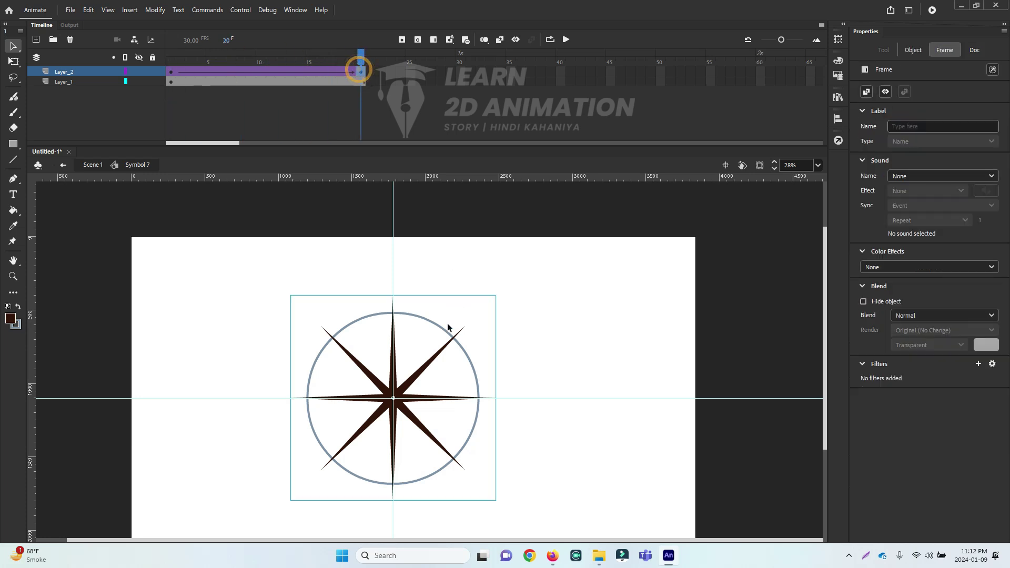
- Try None as the spokes tween's rotation, set it to Clockwise and preview the motion up to frame 20
drag(359, 63, 298, 65)
click(299, 68)
click(901, 183)
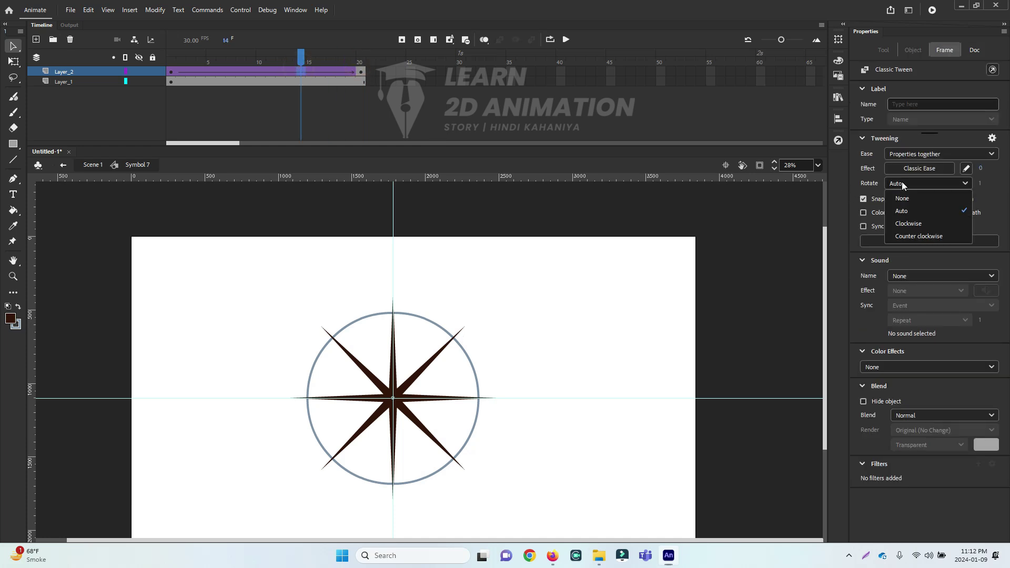
click(908, 202)
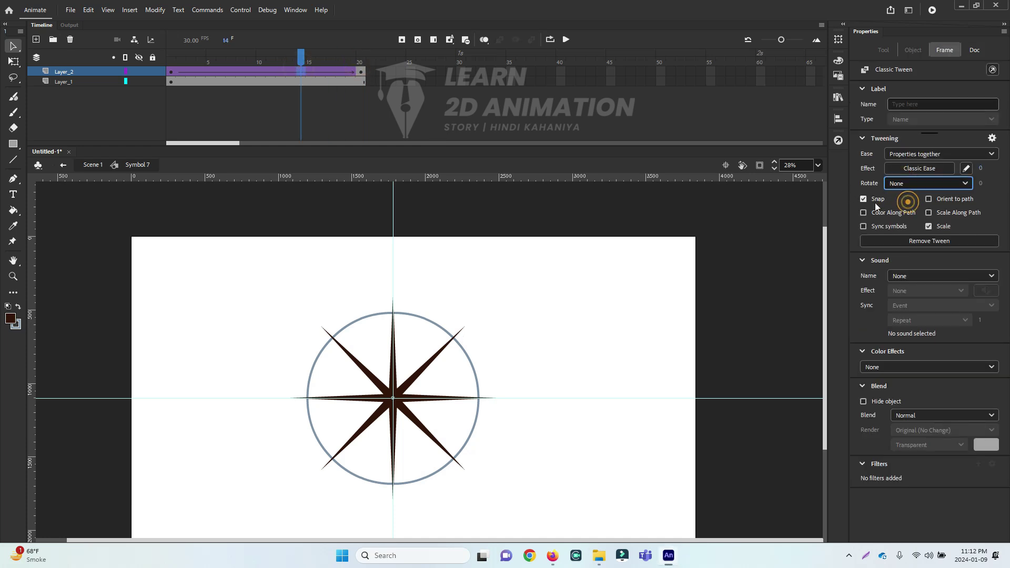
click(904, 184)
click(904, 220)
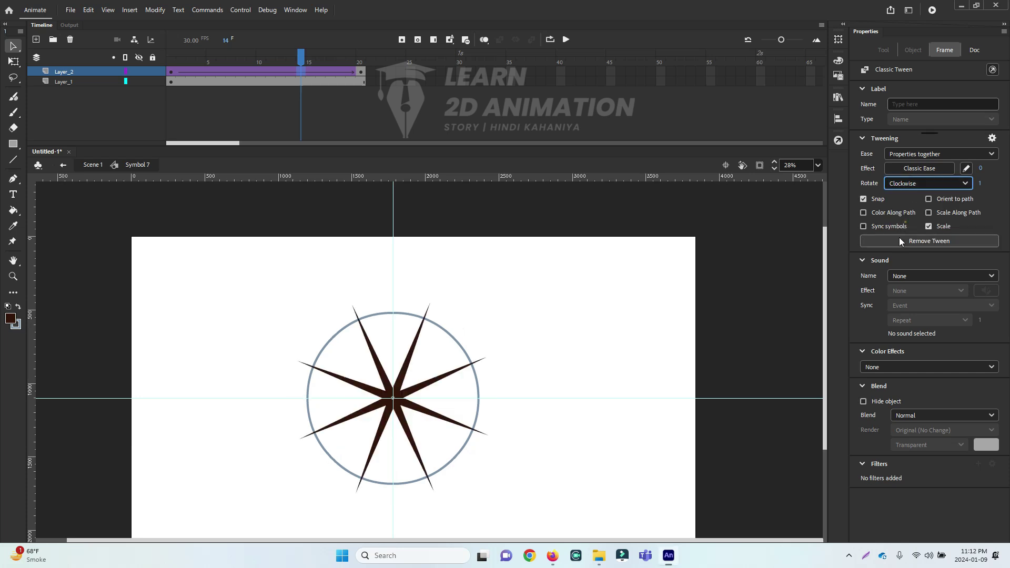
drag(303, 63, 361, 77)
click(384, 189)
click(485, 290)
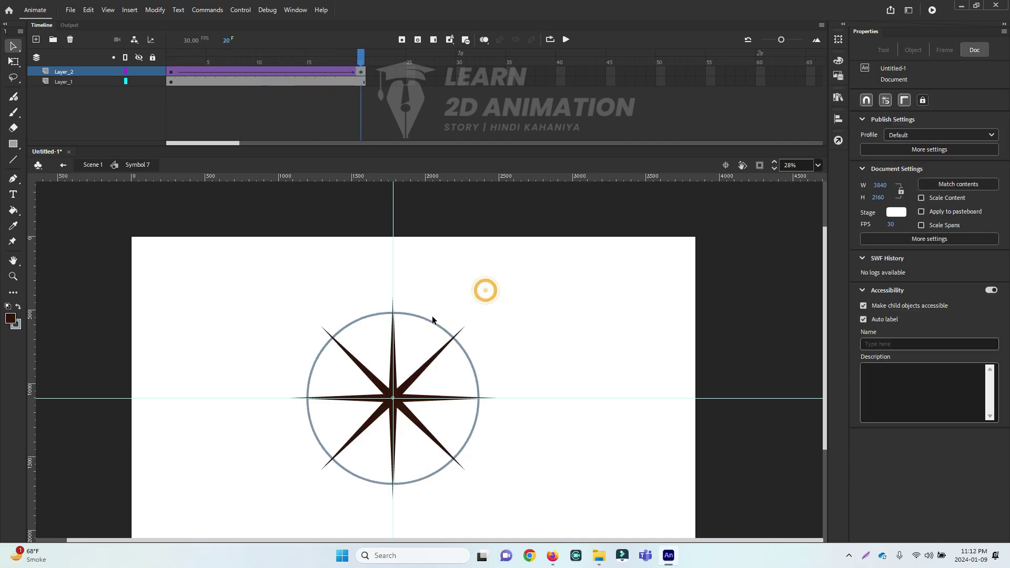
- Paste a copy of the circle in place at frame 1 of a new layer and move that layer above the spokes layer
click(423, 321)
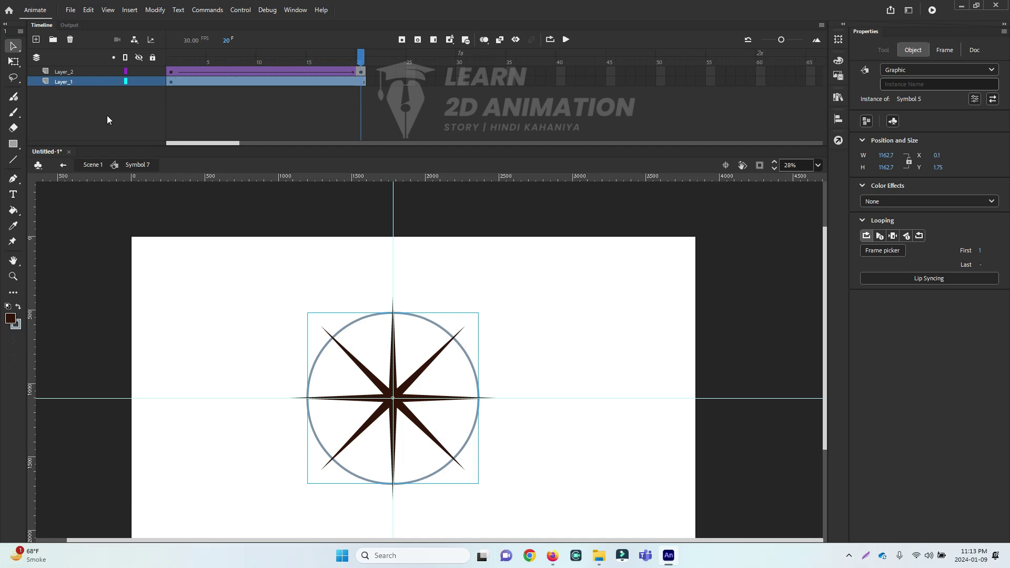
click(35, 40)
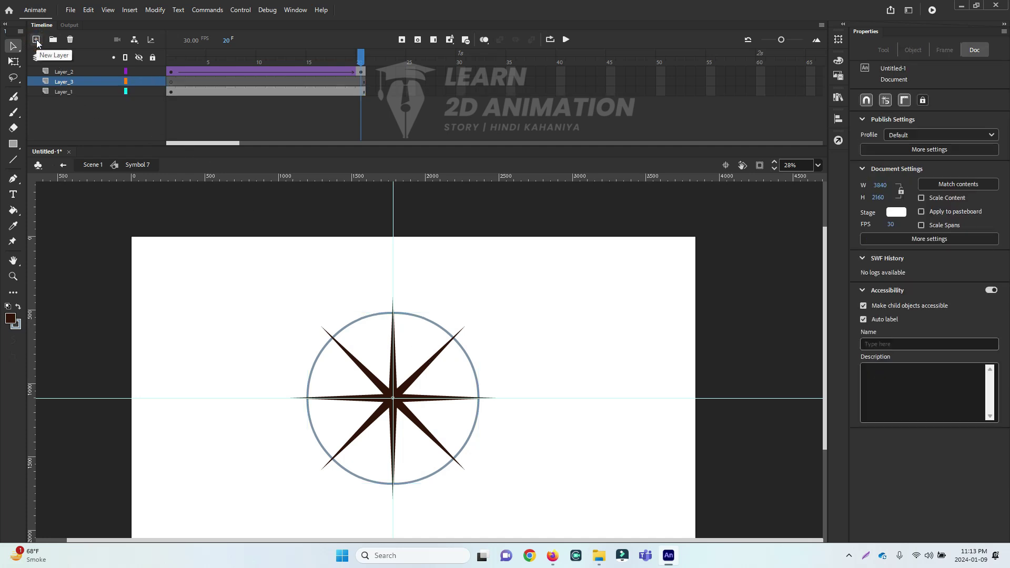
drag(359, 59, 164, 64)
click(170, 79)
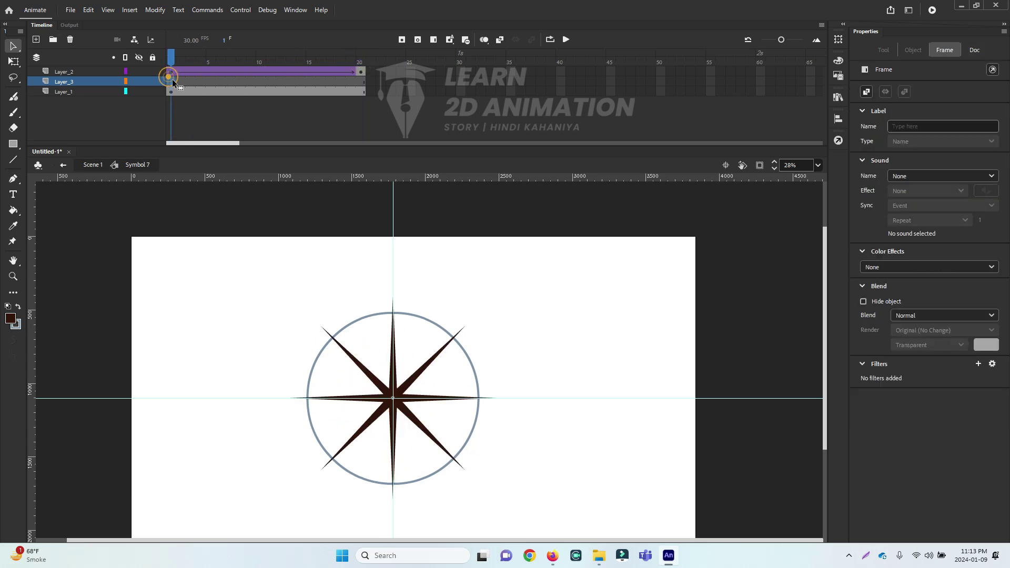
key(ctrl+shift+v)
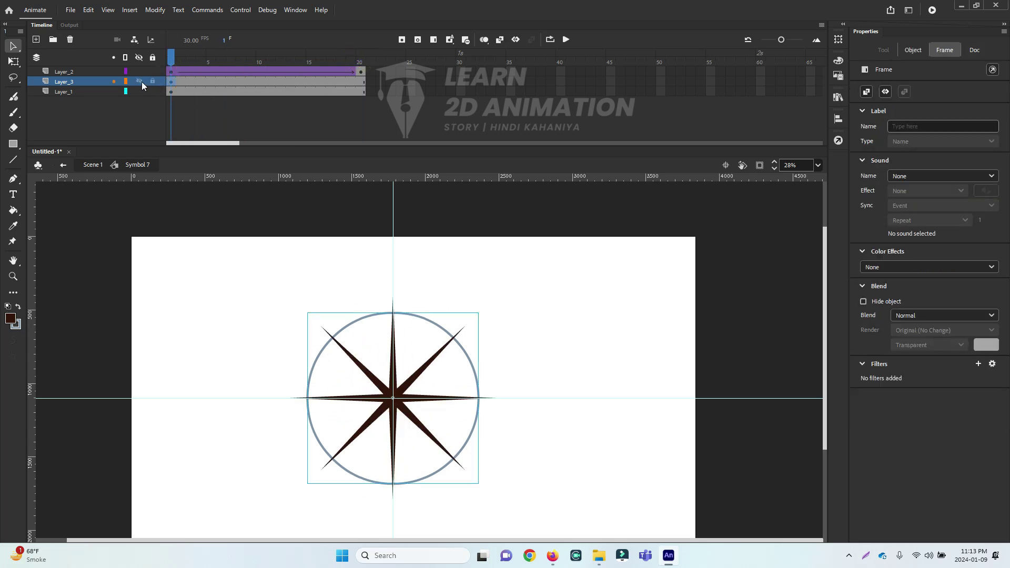
drag(100, 82, 96, 65)
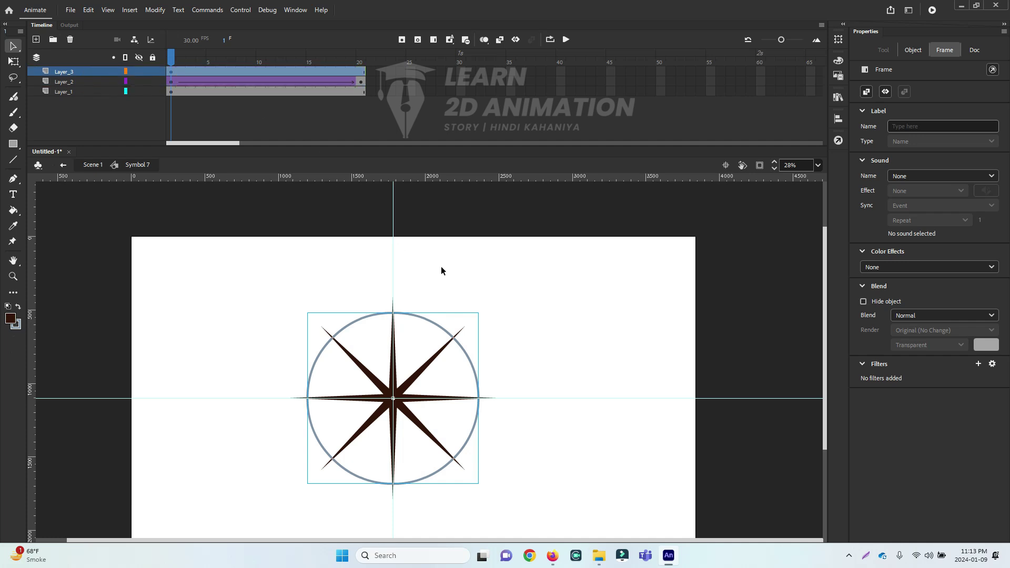
- Break the copied circle apart into an editable shape and show its object properties
key(ctrl+b)
key(ctrl+b)
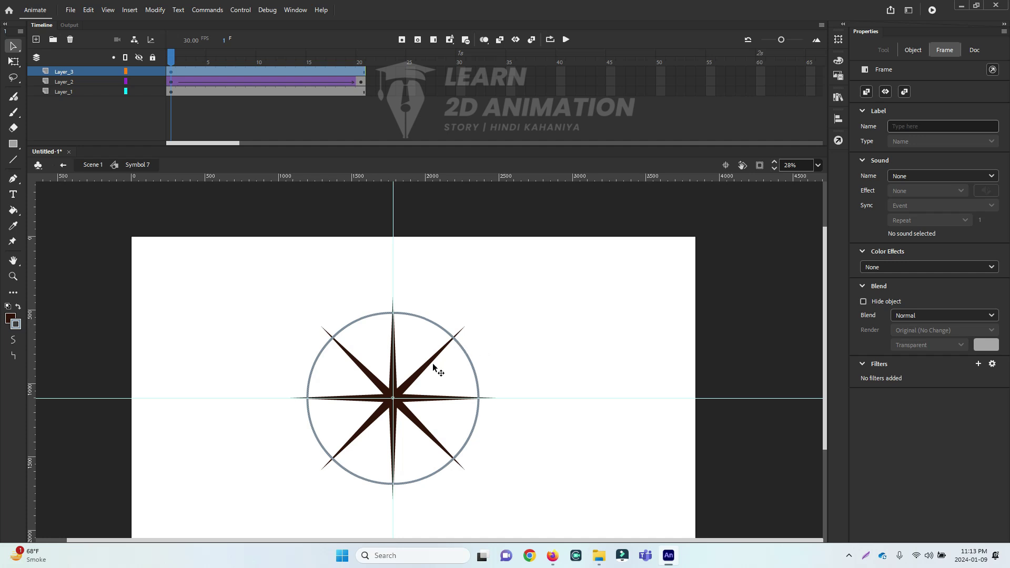
click(914, 51)
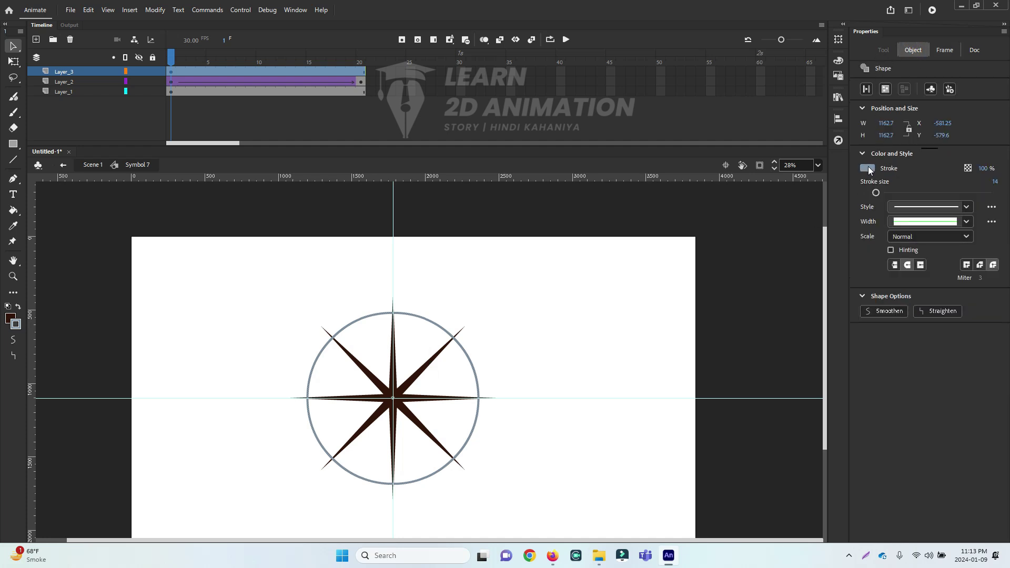
- Fill the copied circle on the top layer with white and delete its outline
click(840, 63)
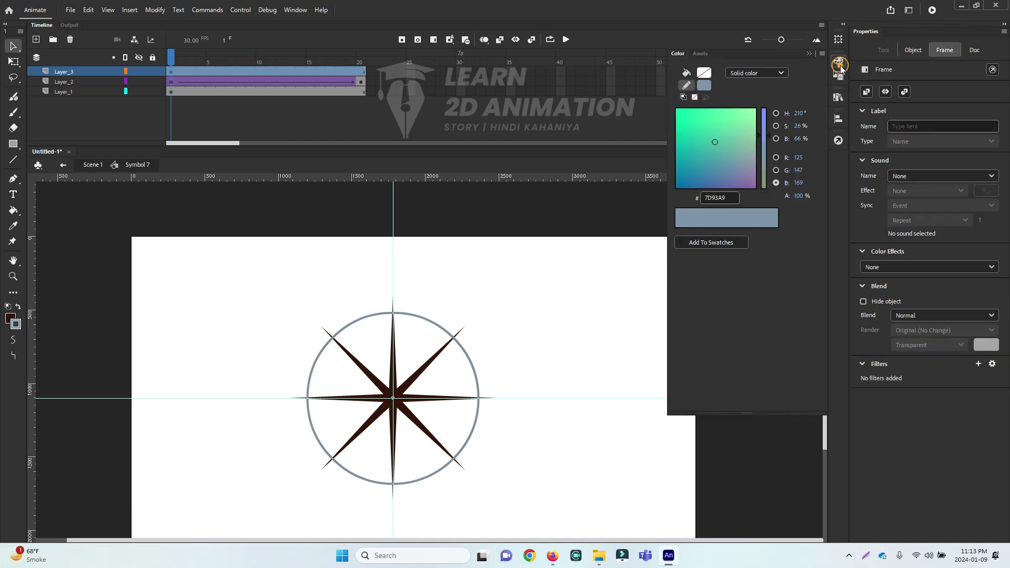
click(705, 73)
click(746, 145)
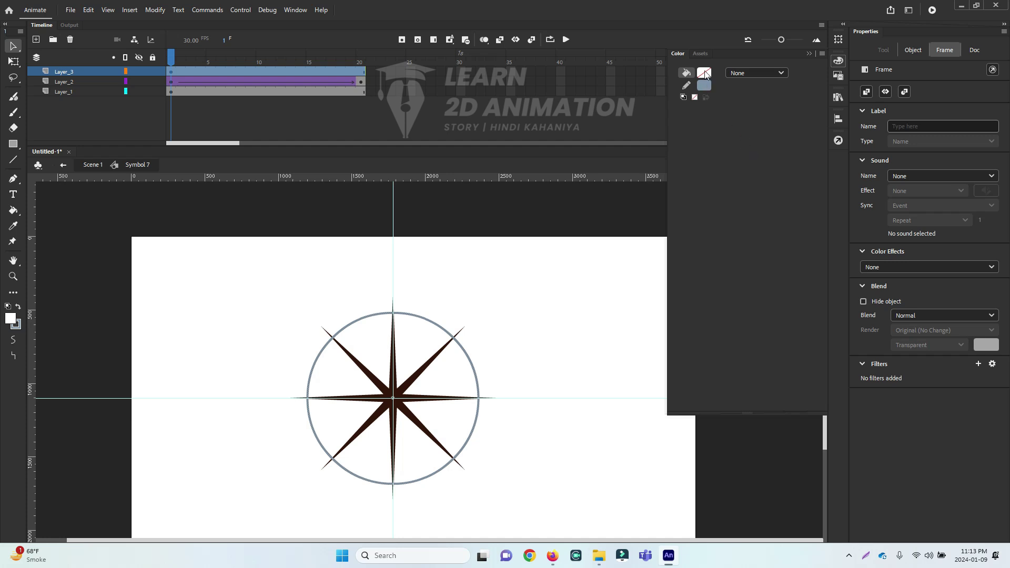
click(705, 74)
click(745, 145)
key(i)
click(524, 298)
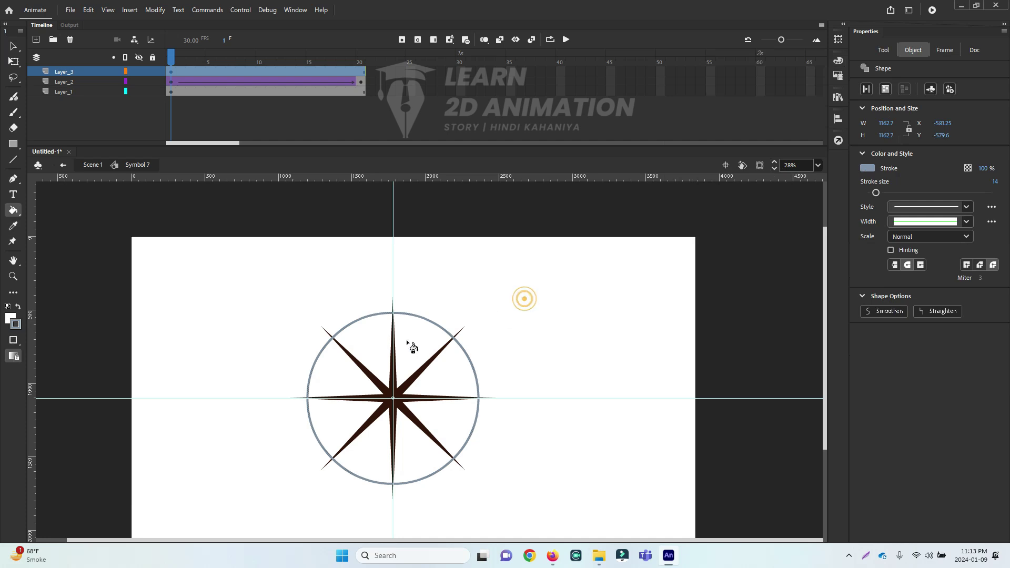
click(412, 336)
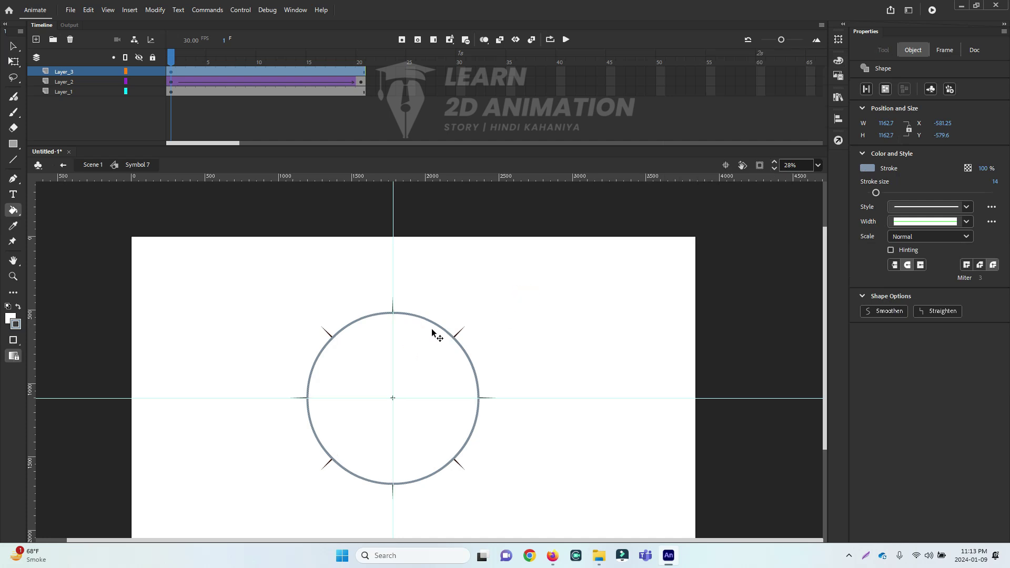
key(v)
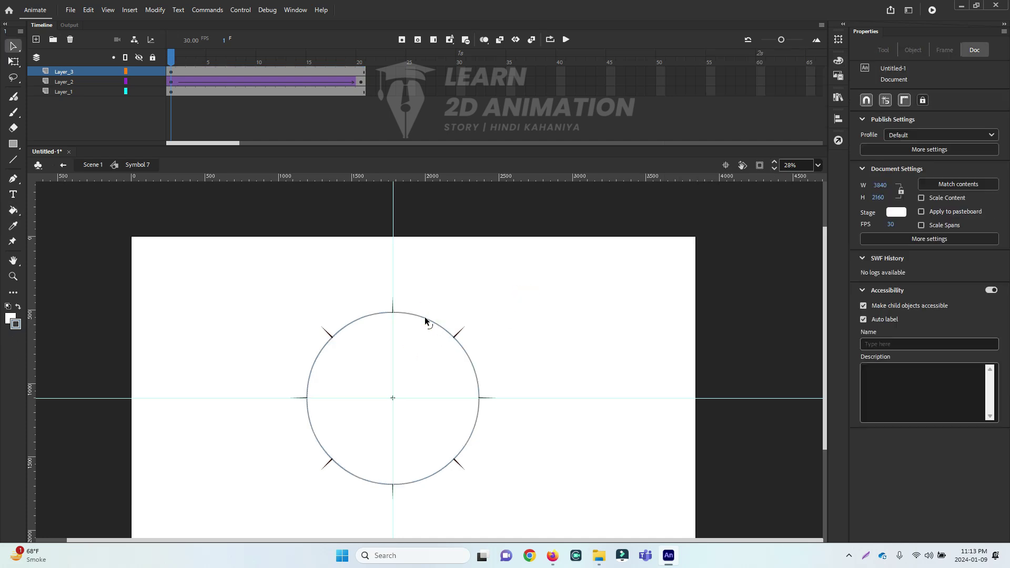
- Turn the white circle's top layer into a mask over the spokes layer and preview the masked spokes
click(418, 332)
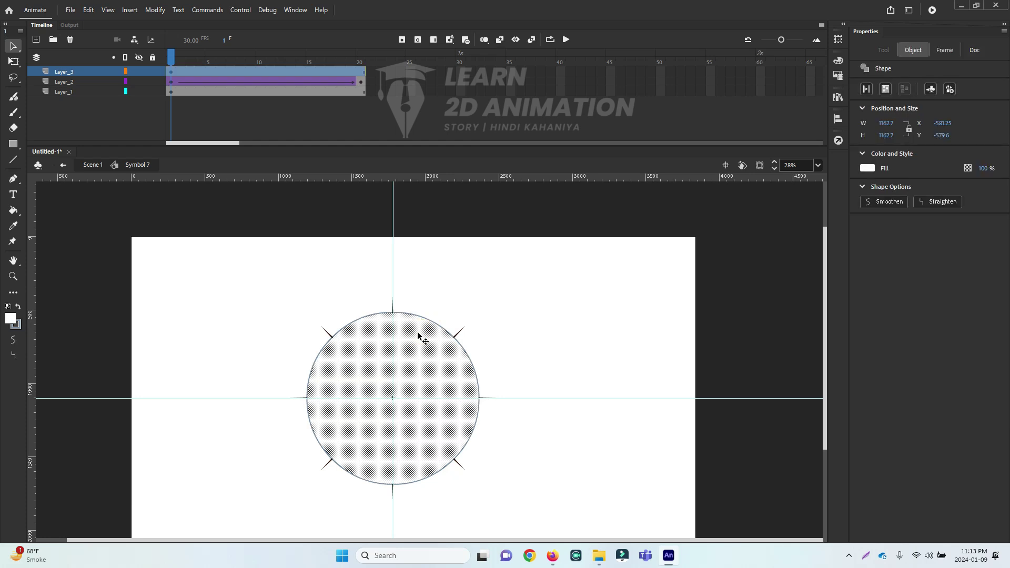
click(104, 71)
click(104, 71)
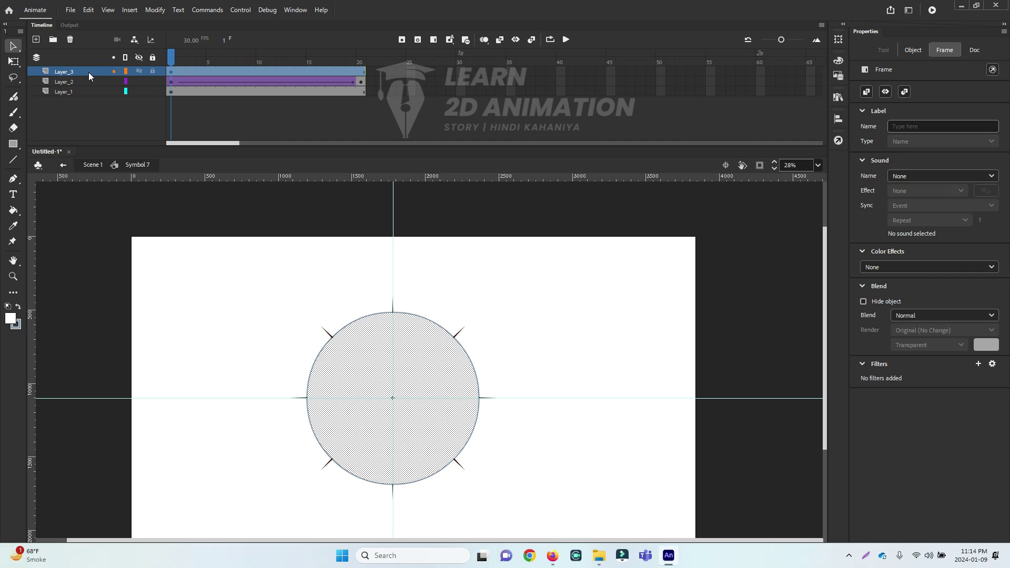
right_click(89, 71)
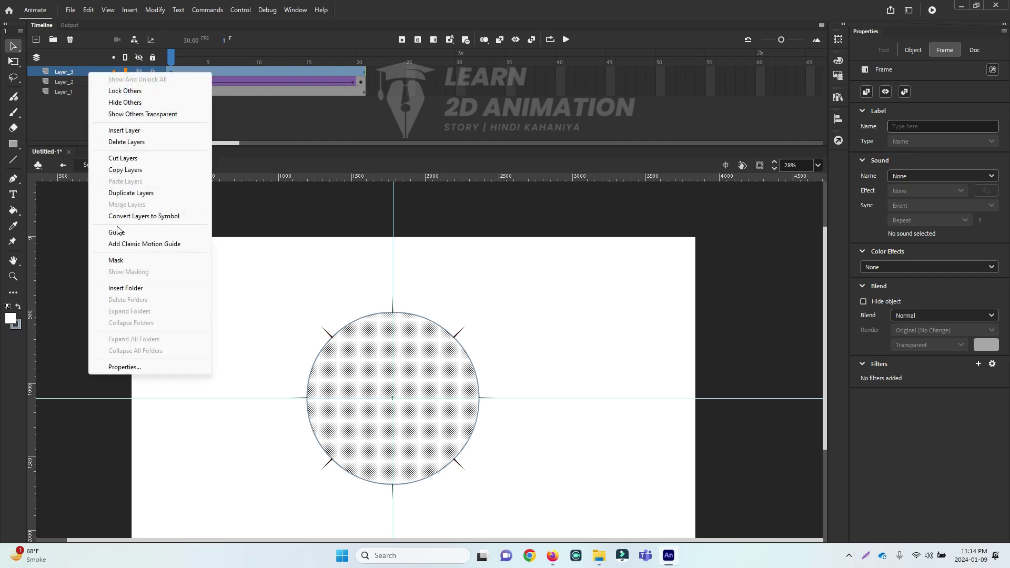
click(116, 260)
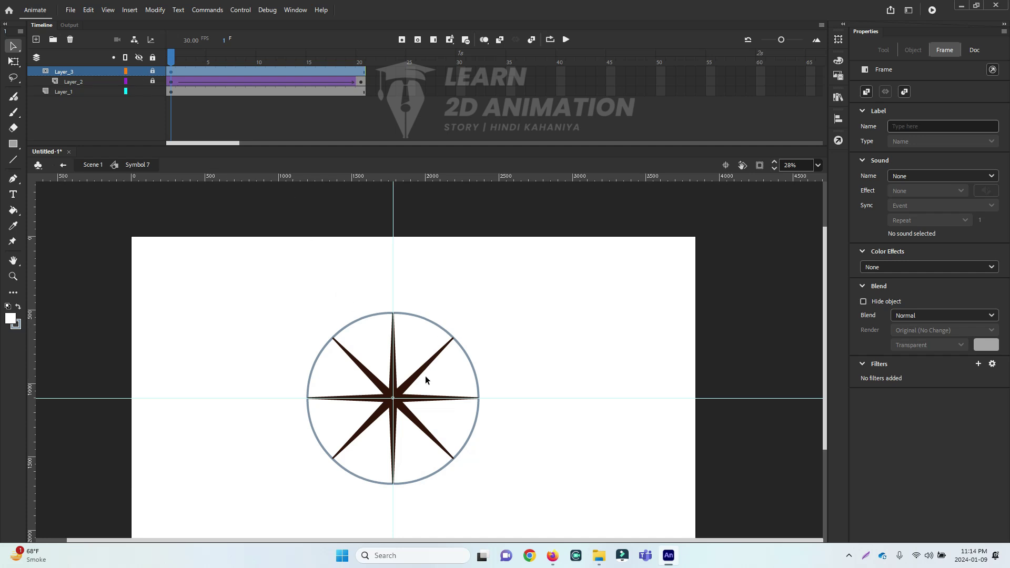
mouse_move(172, 64)
mouse_down()
mouse_move(390, 77)
mouse_move(220, 83)
mouse_move(374, 68)
mouse_move(167, 80)
mouse_up()
click(503, 302)
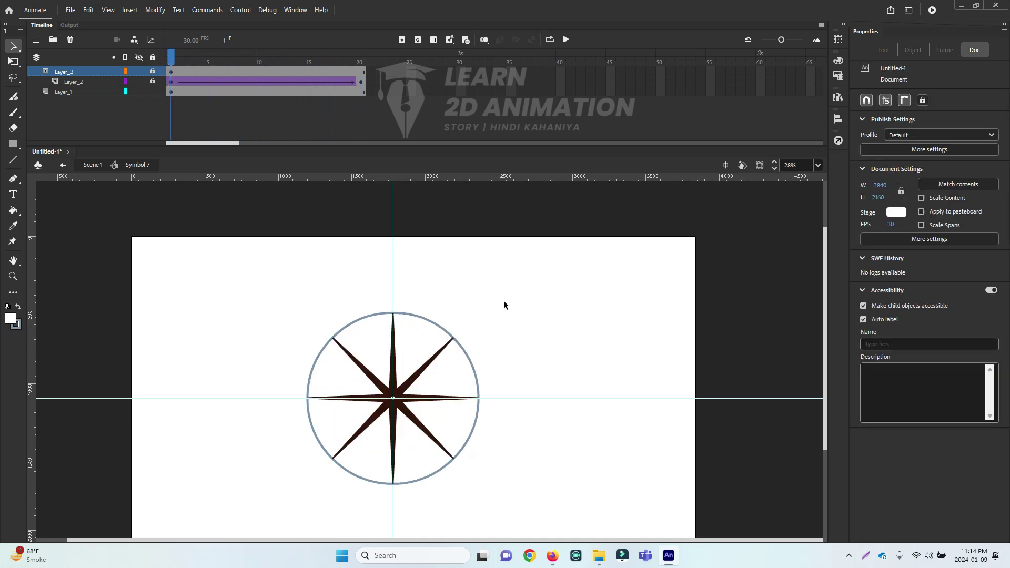
- Try squashing the outline circle vertically inside the wheel symbol with Free Transform, and undo it
drag(278, 298, 559, 490)
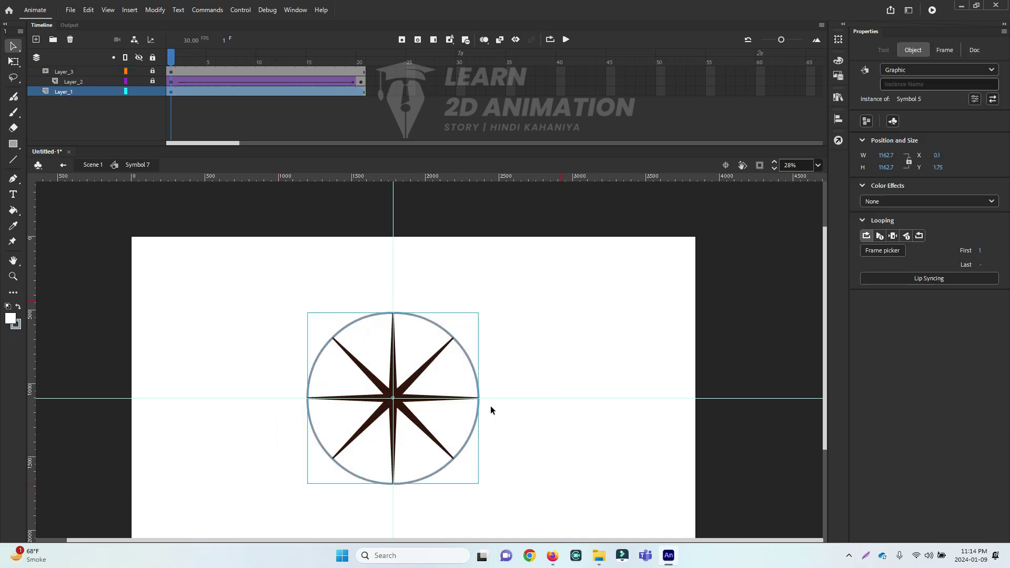
double_click(533, 312)
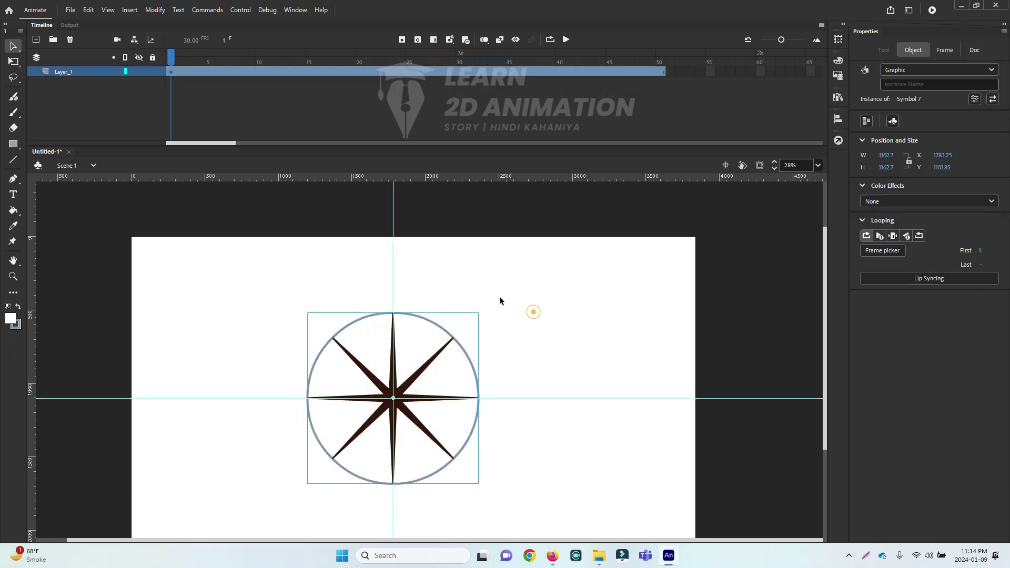
double_click(439, 353)
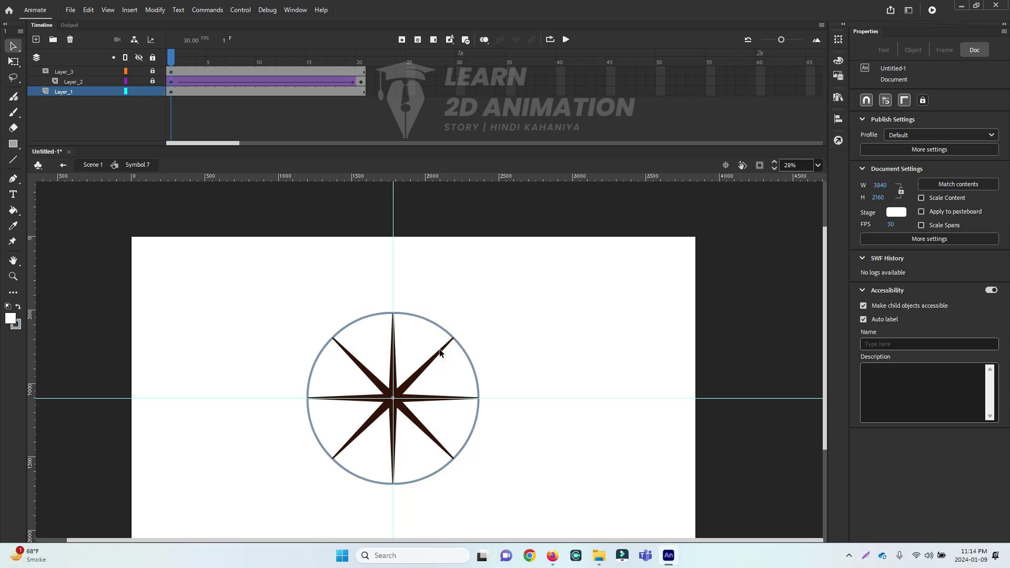
drag(263, 292, 564, 500)
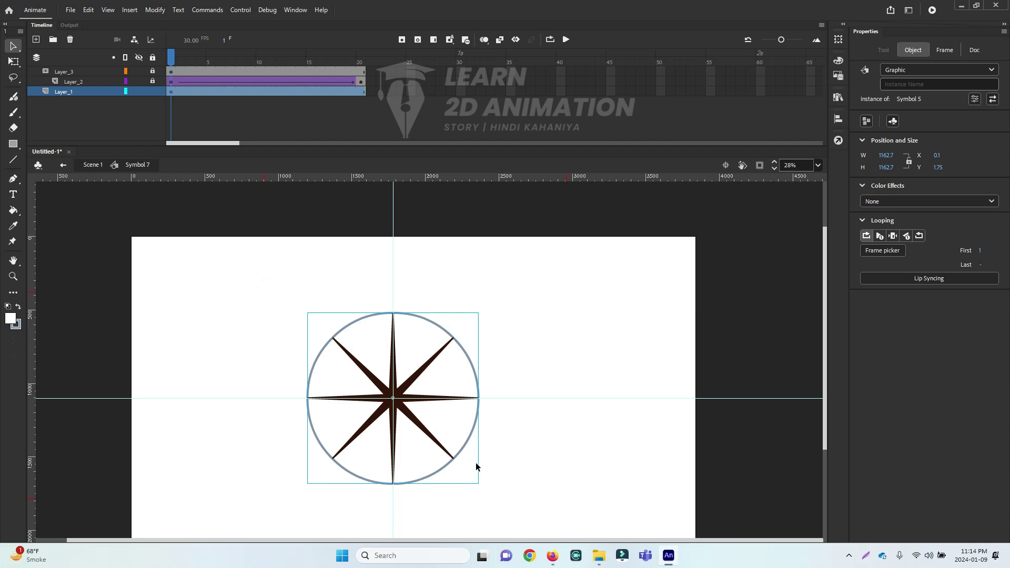
key(q)
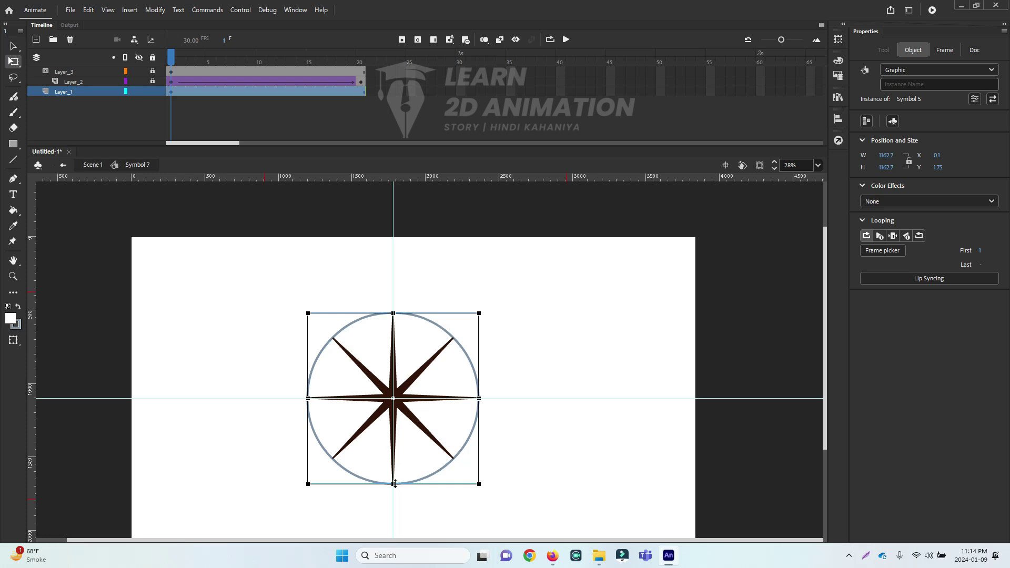
drag(394, 482, 400, 424)
key(ctrl+z)
- Return to the main scene, squash the wheel symbol to about 243 px high, and preview its rotation up to frame 20
click(90, 68)
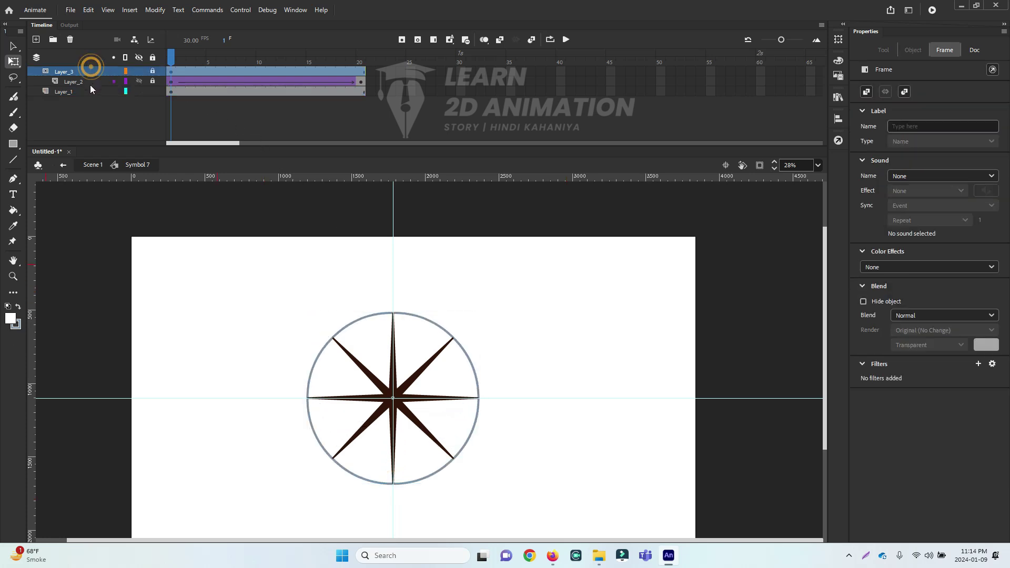
shift+click(90, 89)
double_click(573, 320)
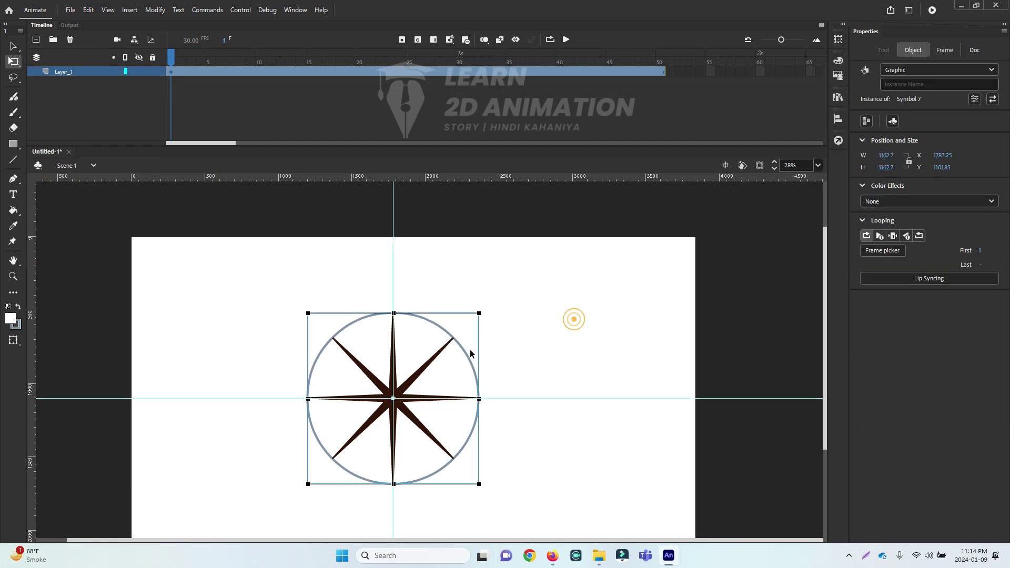
click(518, 348)
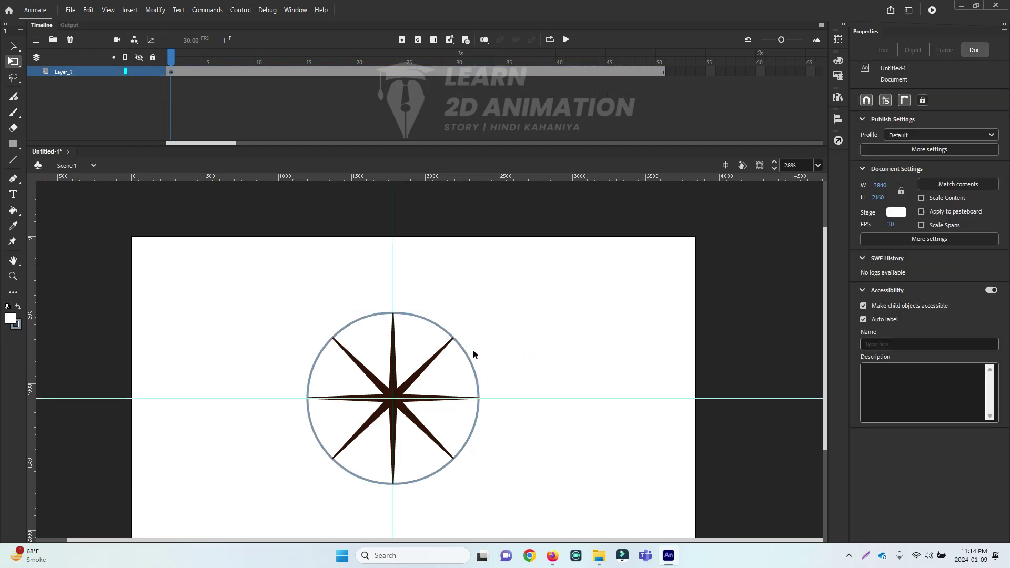
click(432, 362)
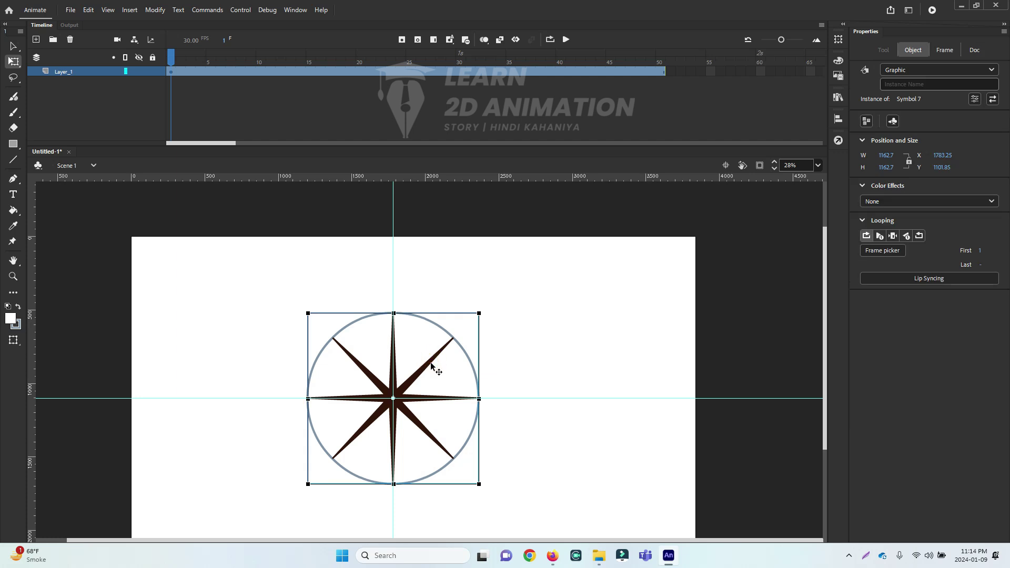
drag(395, 485, 398, 417)
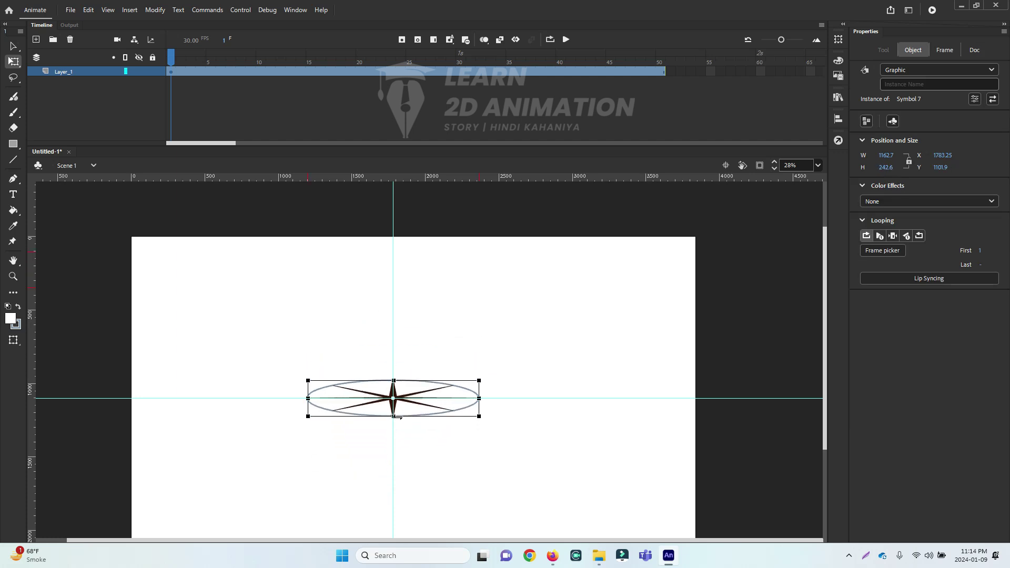
click(494, 451)
drag(172, 55, 361, 61)
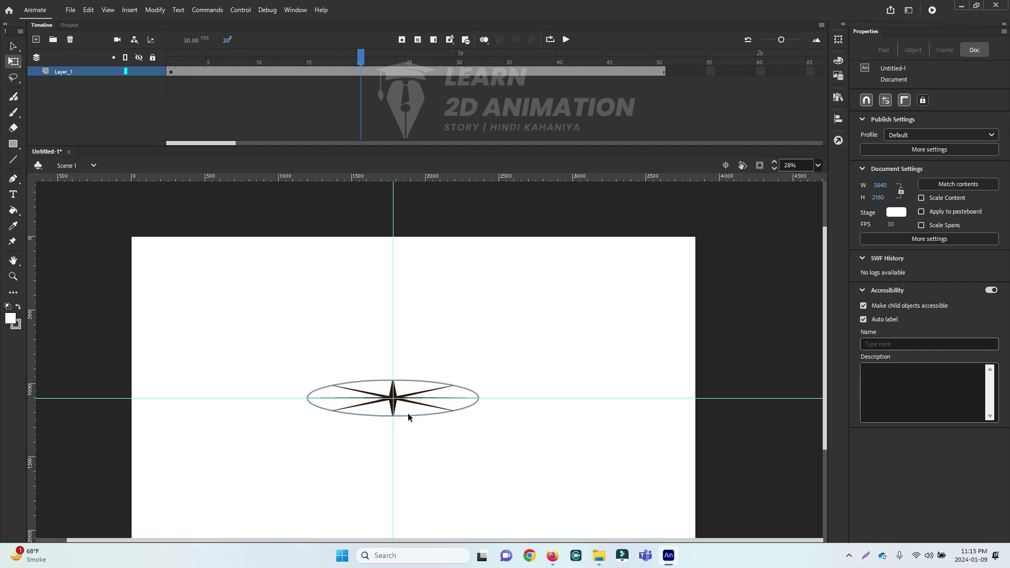
- Remove the horizontal and vertical guides from the stage and return the playhead to frame 1
drag(443, 398, 447, 177)
drag(392, 307, 317, 134)
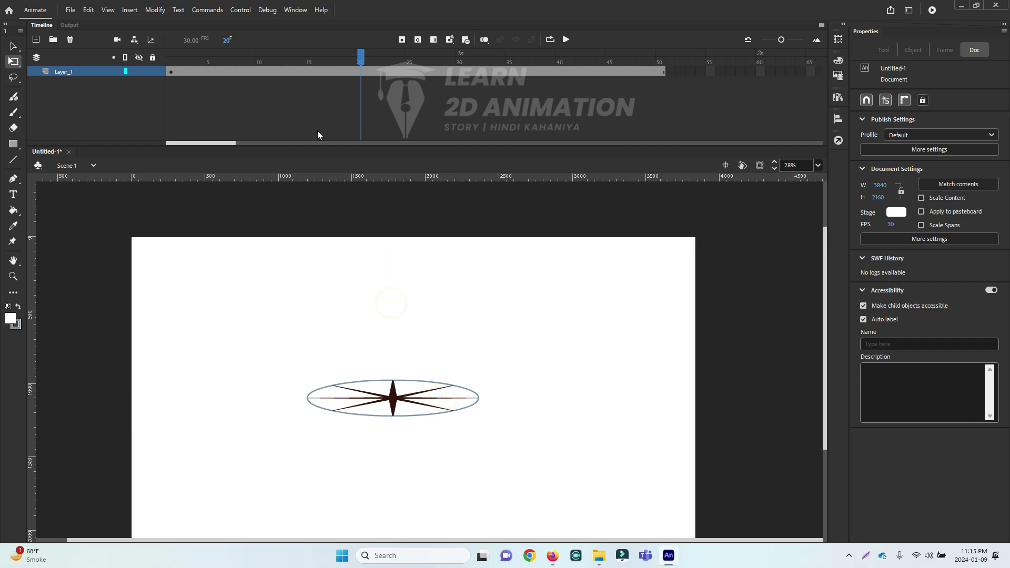
drag(361, 58, 104, 119)
click(414, 401)
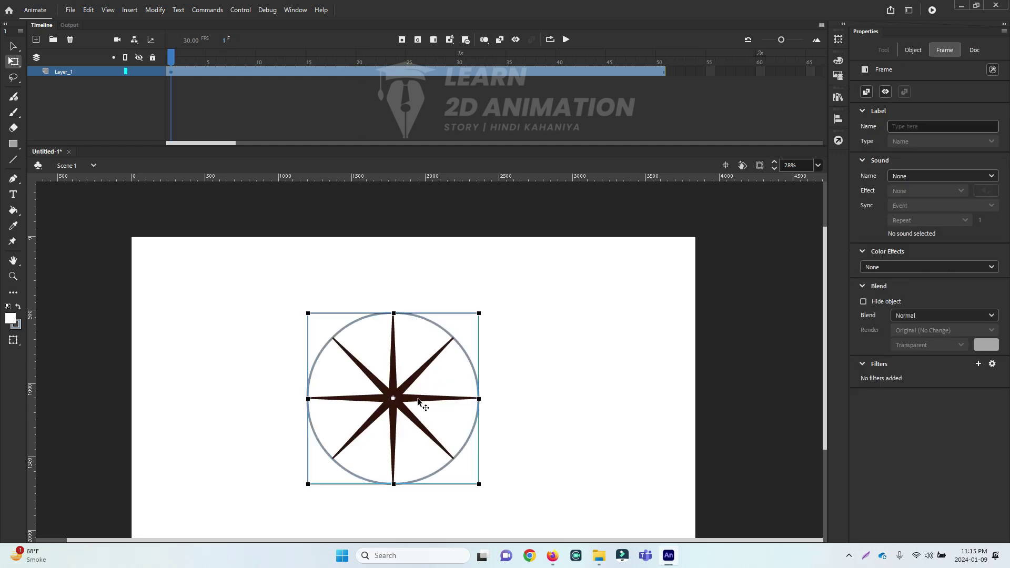
- Narrow the wheel symbol to about 1005 px, skew it slightly in both directions, and preview its rotation up to frame 46
click(530, 370)
click(457, 398)
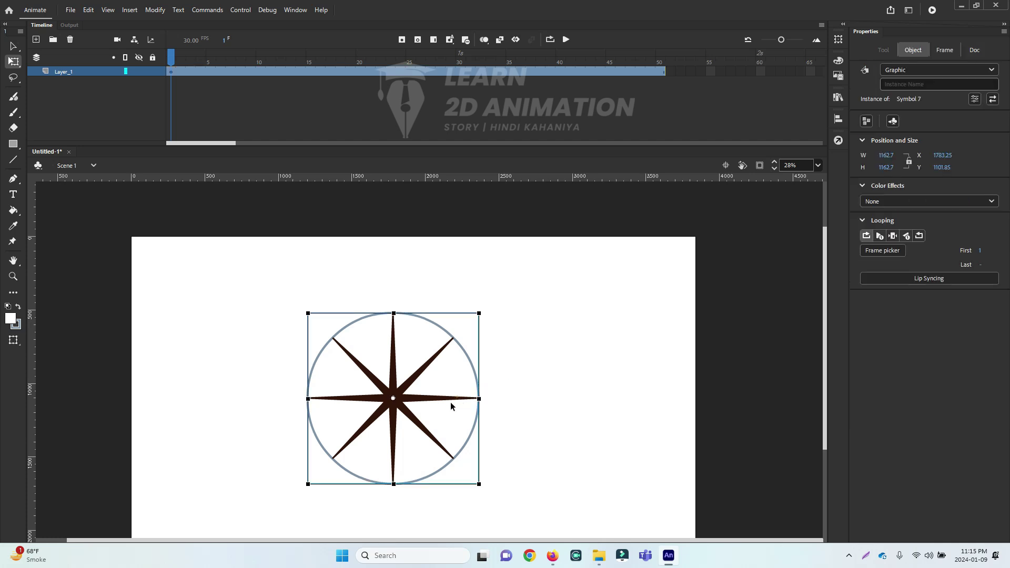
drag(309, 400, 319, 399)
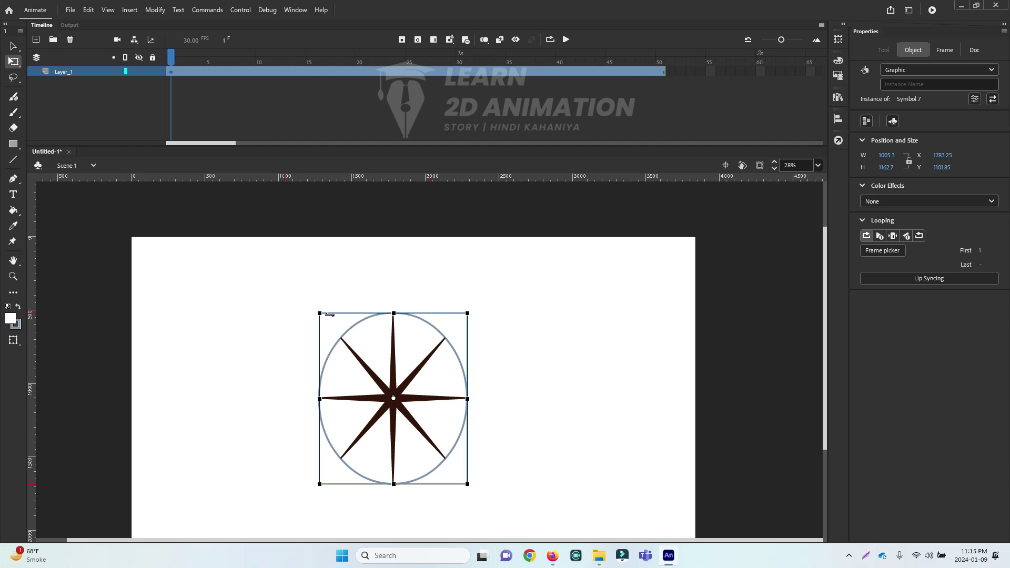
drag(328, 314, 324, 314)
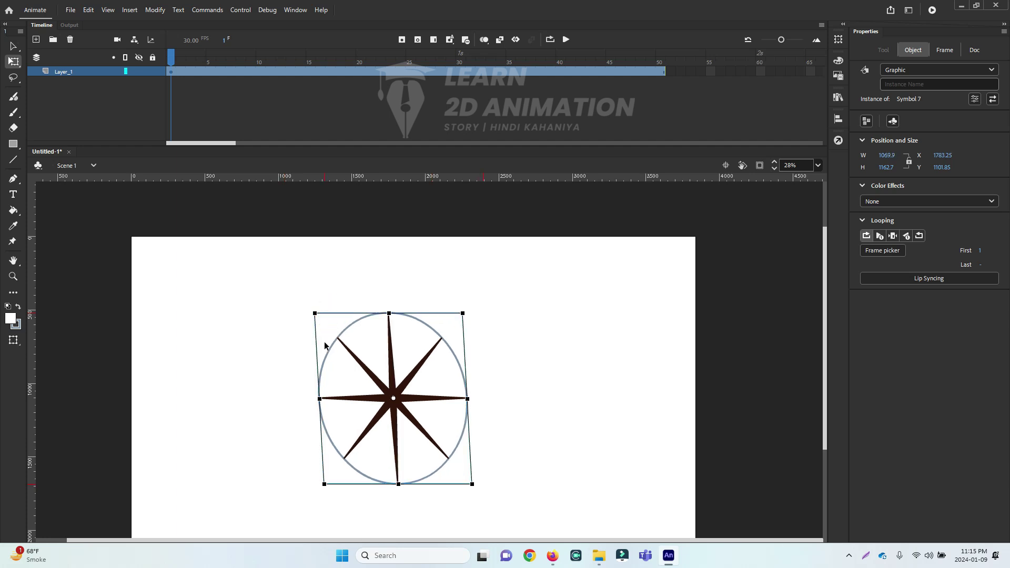
drag(316, 373, 316, 382)
click(572, 360)
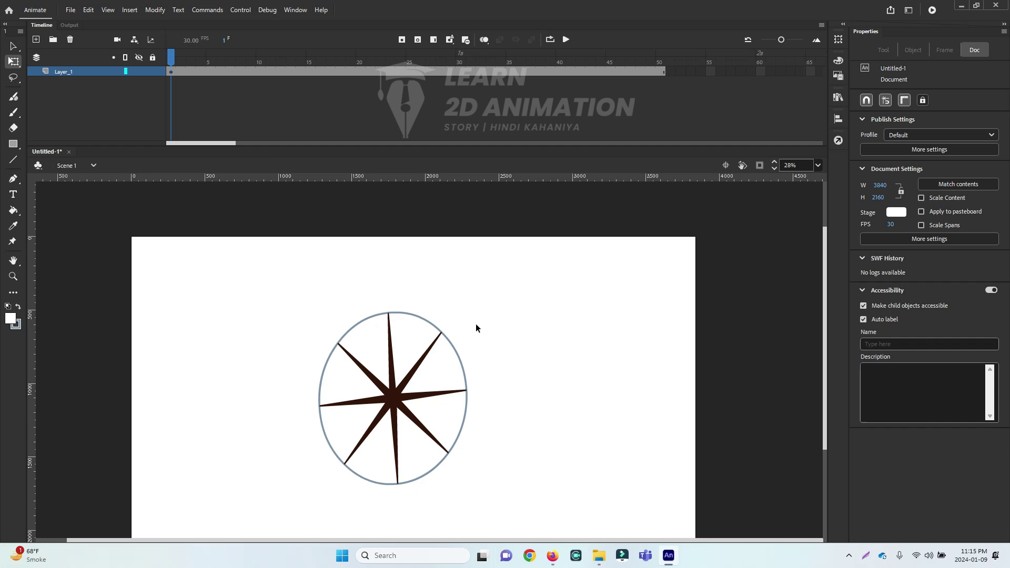
click(446, 342)
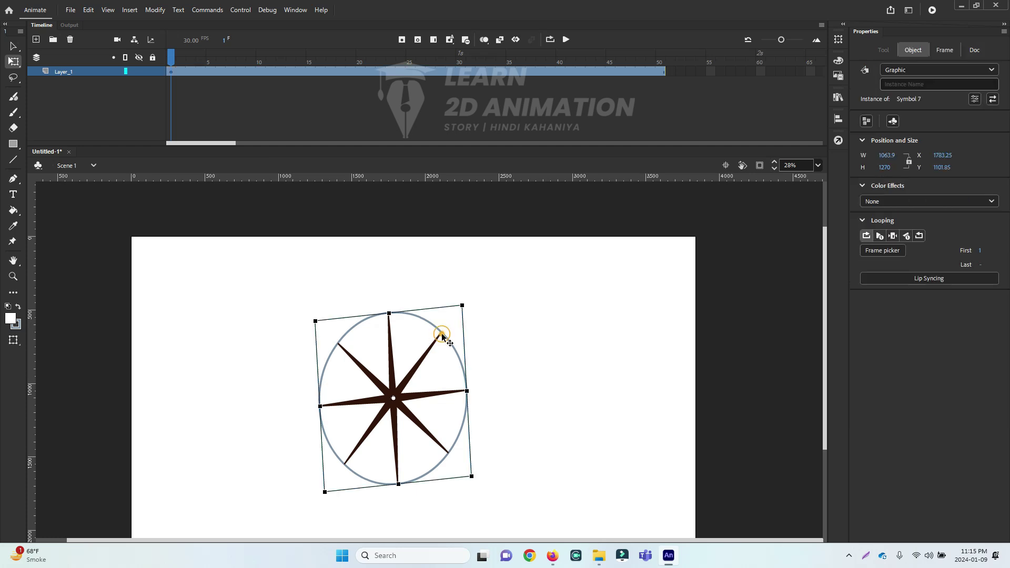
drag(172, 59, 616, 75)
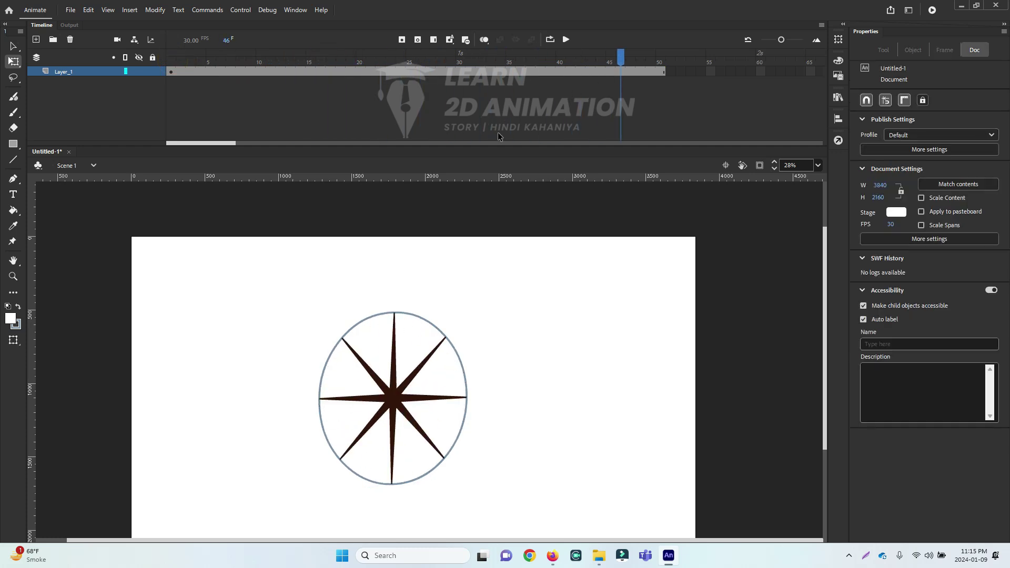
- Undo the vertical and horizontal skews of the wheel symbol
key(ctrl+z)
key(ctrl+z)
key(ctrl+z)
key(ctrl+z)
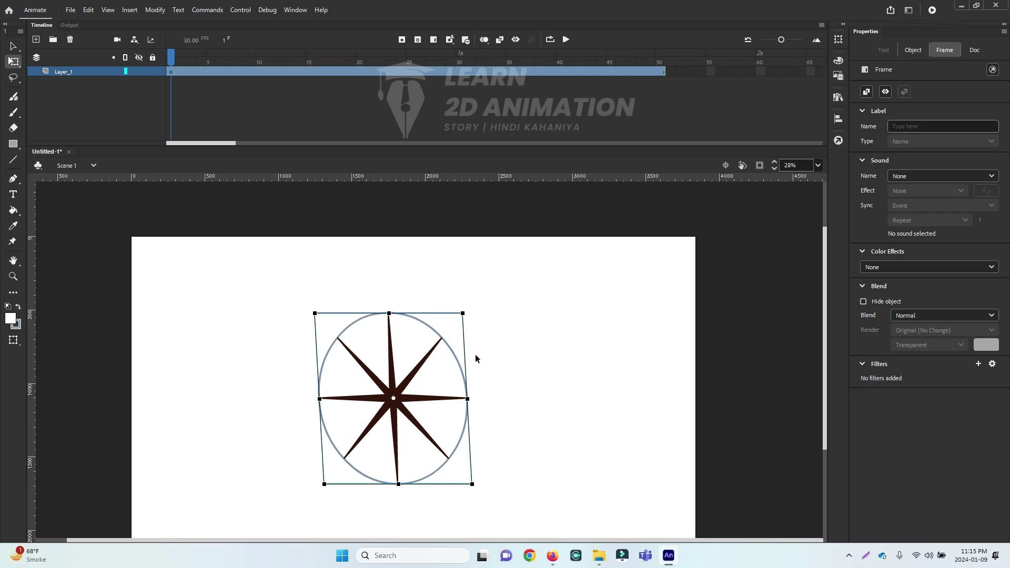
key(ctrl+z)
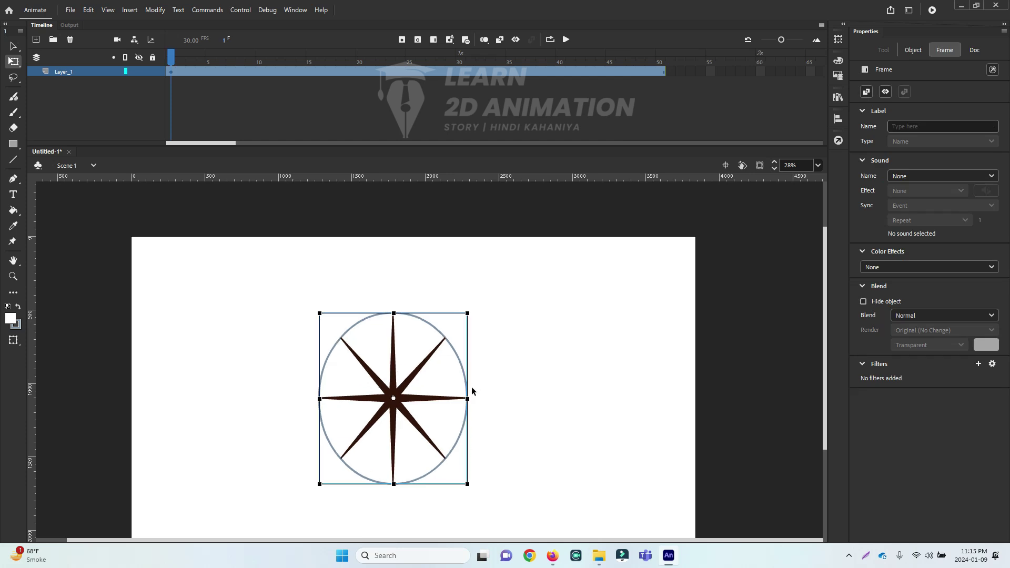
- Try squashing and skewing the wheel symbol to about 178 px high, preview the rotation, and undo the distortion
drag(394, 483, 376, 385)
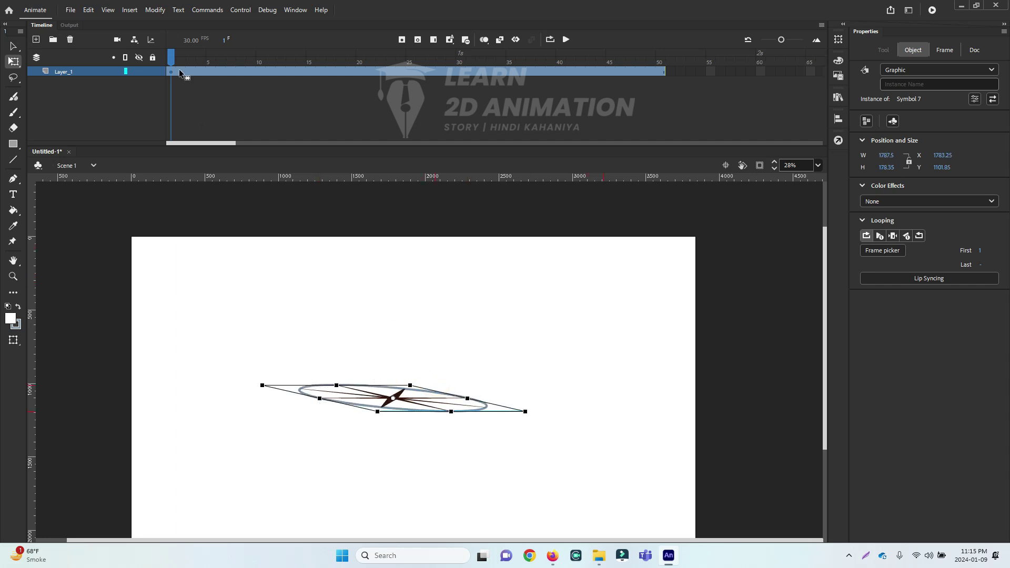
drag(173, 62, 168, 96)
click(362, 204)
key(ctrl+z)
key(ctrl+z)
key(ctrl+z)
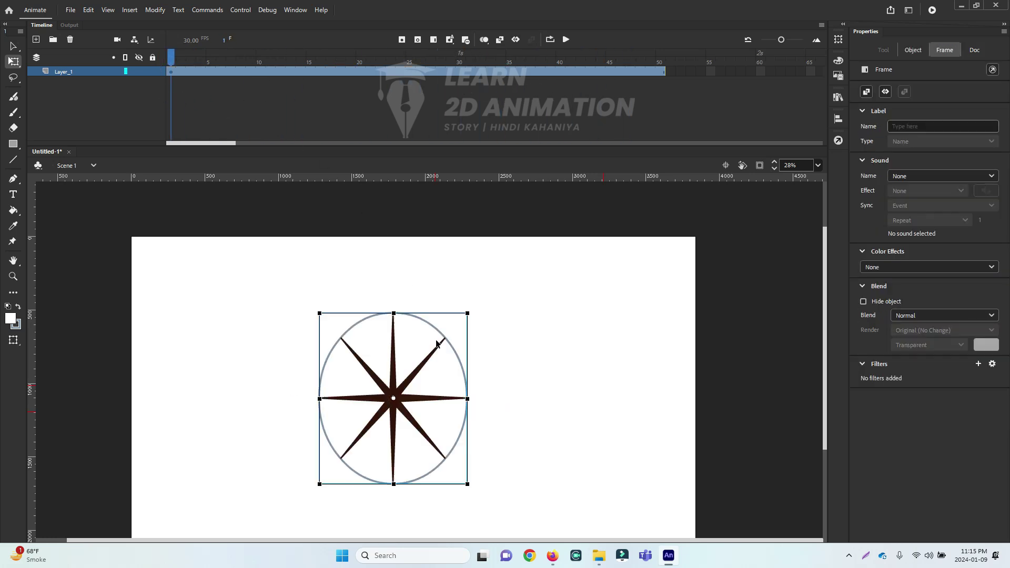
- Undo the narrowing of the wheel symbol and reselect it in the main scene
click(523, 348)
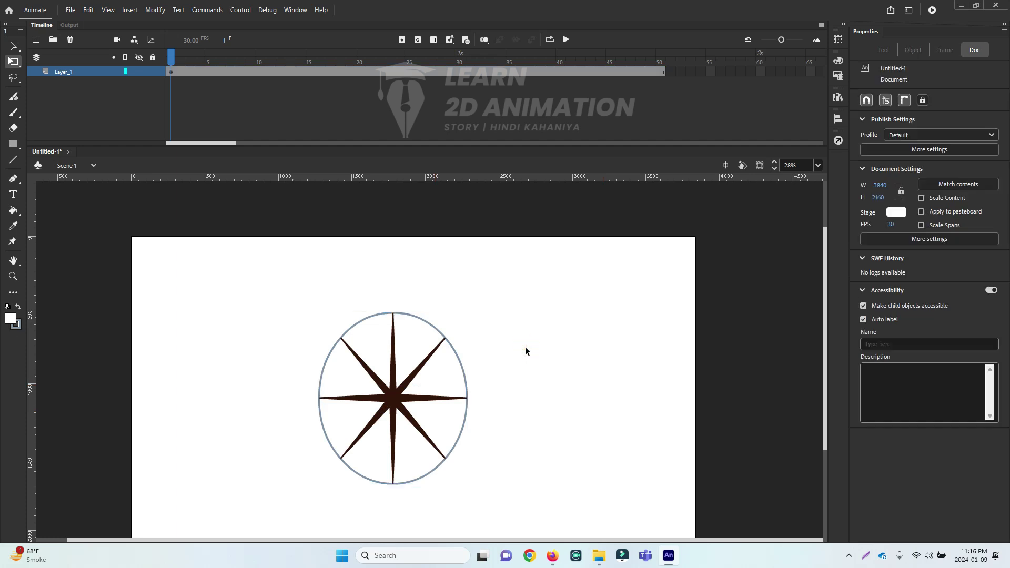
key(ctrl+z)
key(ctrl+z)
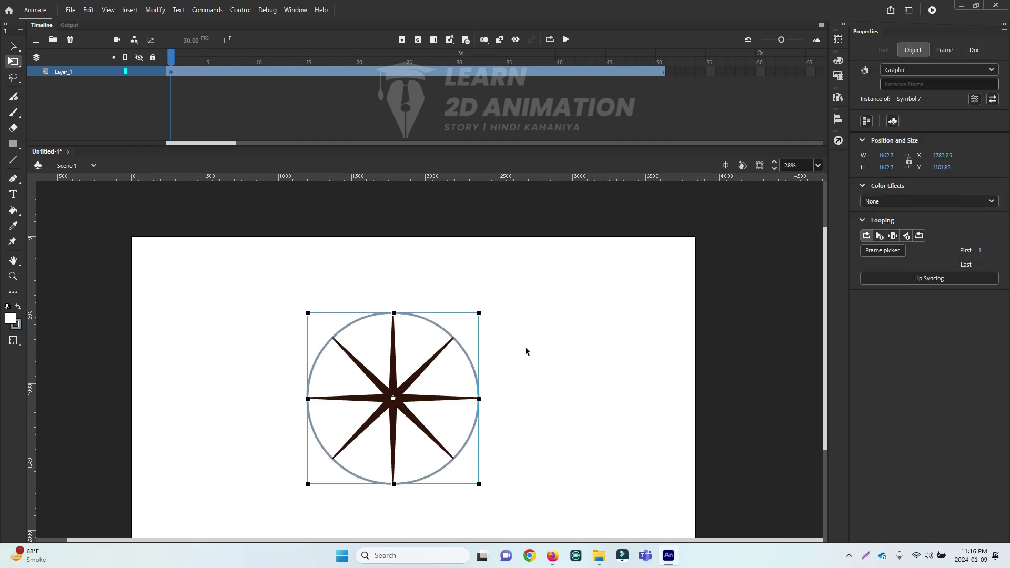
click(568, 361)
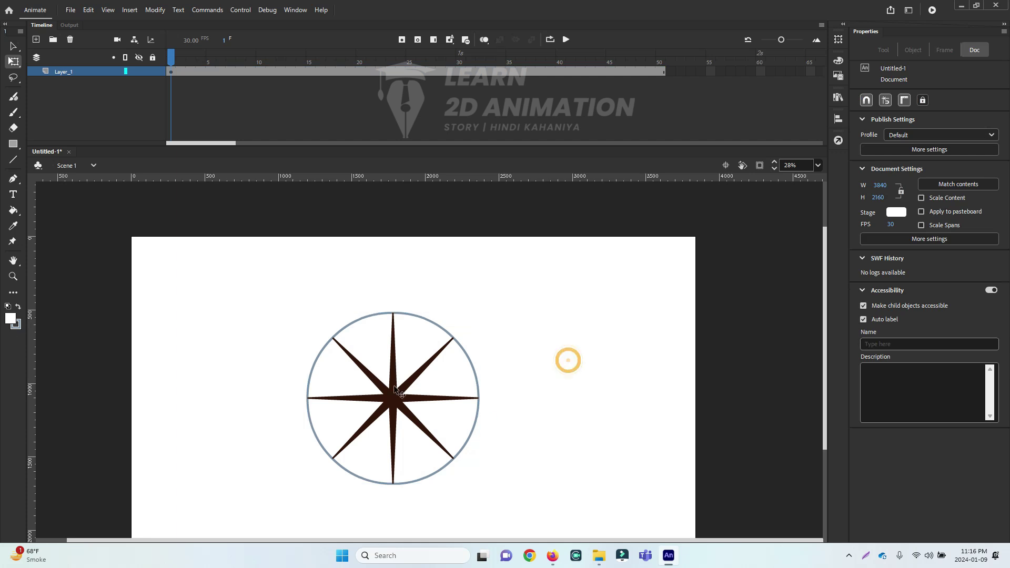
click(421, 399)
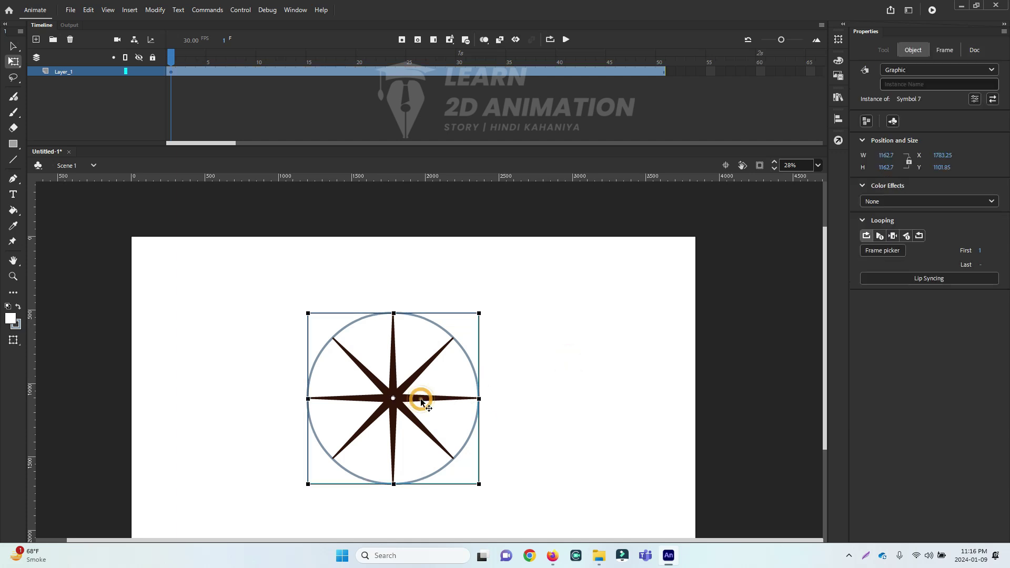
- Open the wheel symbol for editing and unlock both the mask layer and the masked spokes layer
double_click(420, 399)
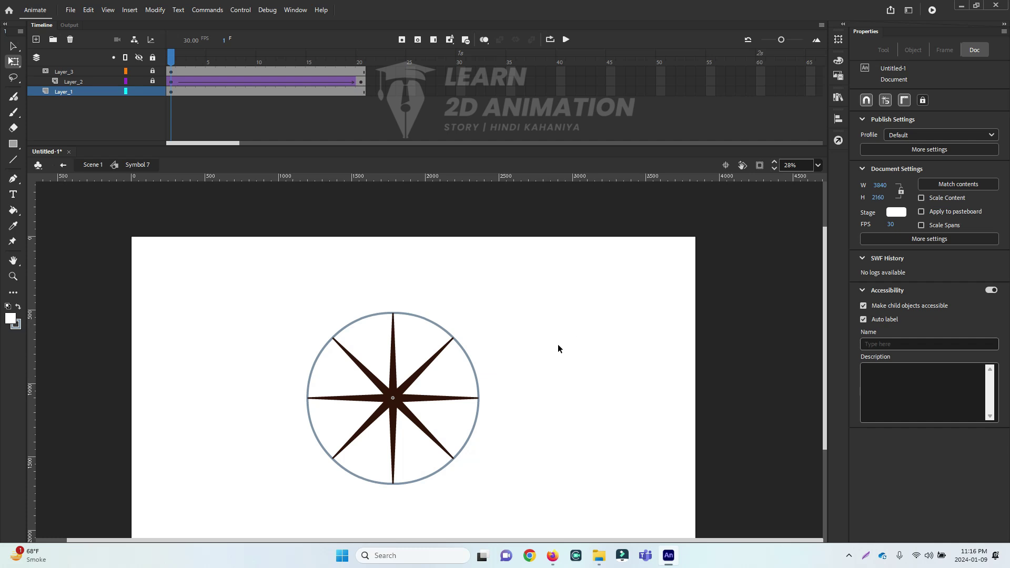
double_click(401, 390)
double_click(400, 389)
double_click(401, 389)
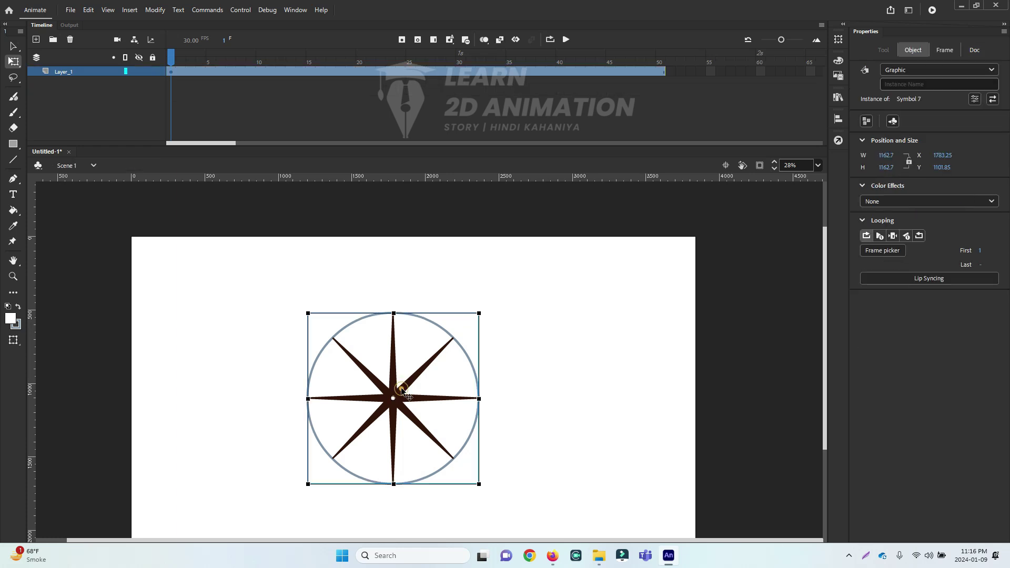
double_click(396, 396)
click(153, 71)
click(152, 81)
click(358, 328)
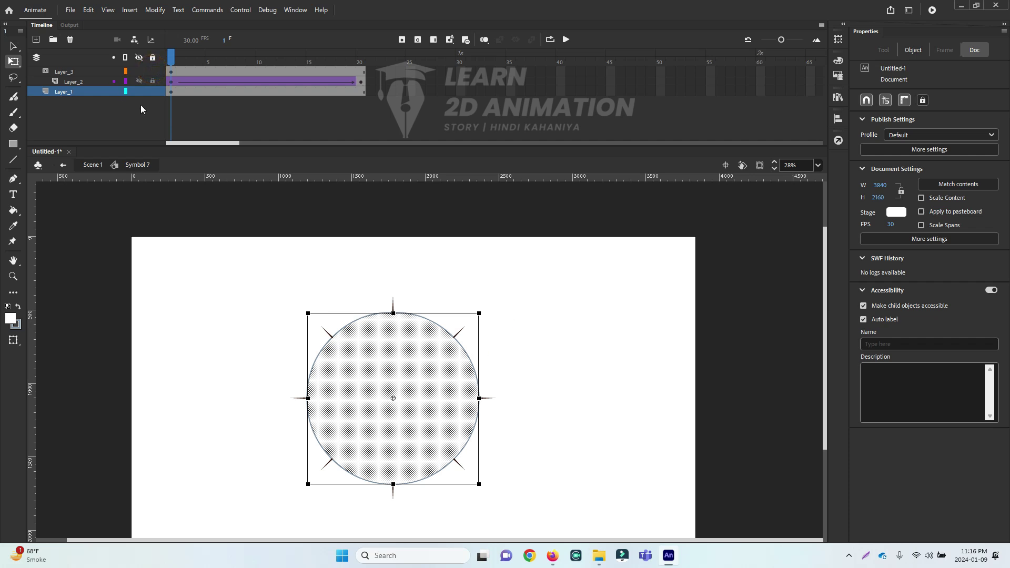
- Hide the mask layer and duplicate all the spokes inside their symbol, slightly offset from the originals
click(138, 69)
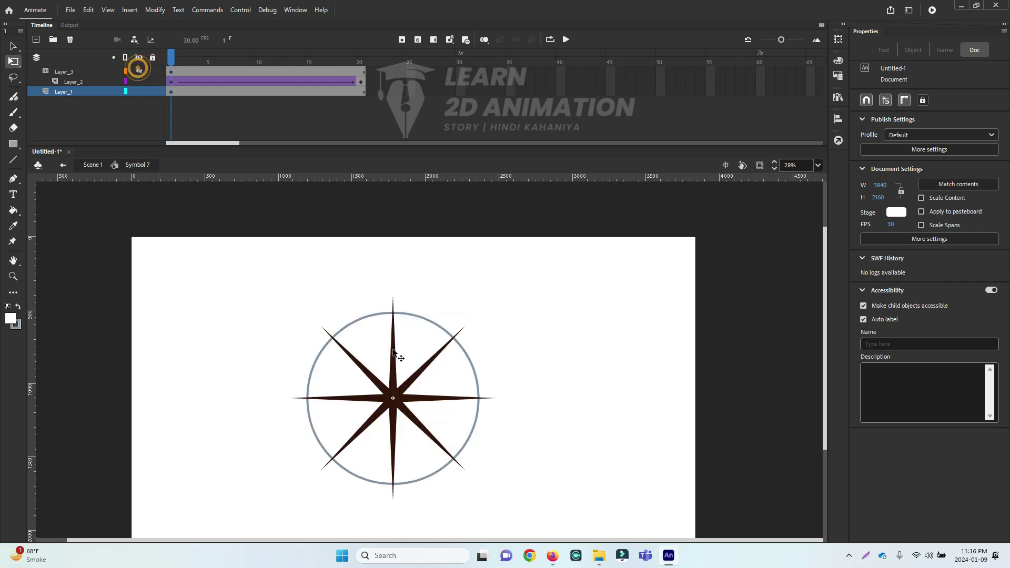
double_click(393, 384)
ctrl+click(393, 384)
drag(401, 390, 428, 316)
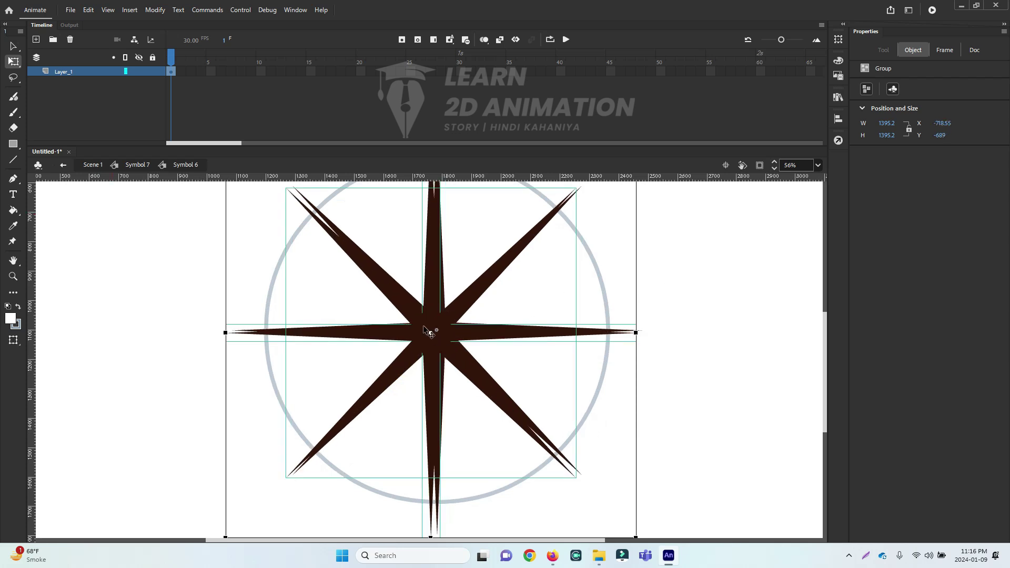
double_click(424, 326)
click(423, 326)
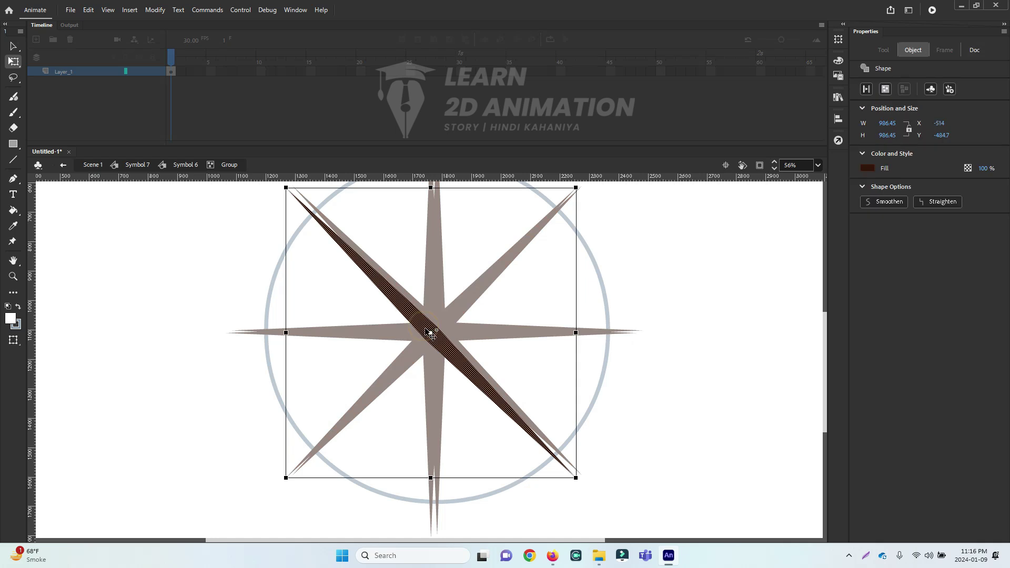
double_click(680, 334)
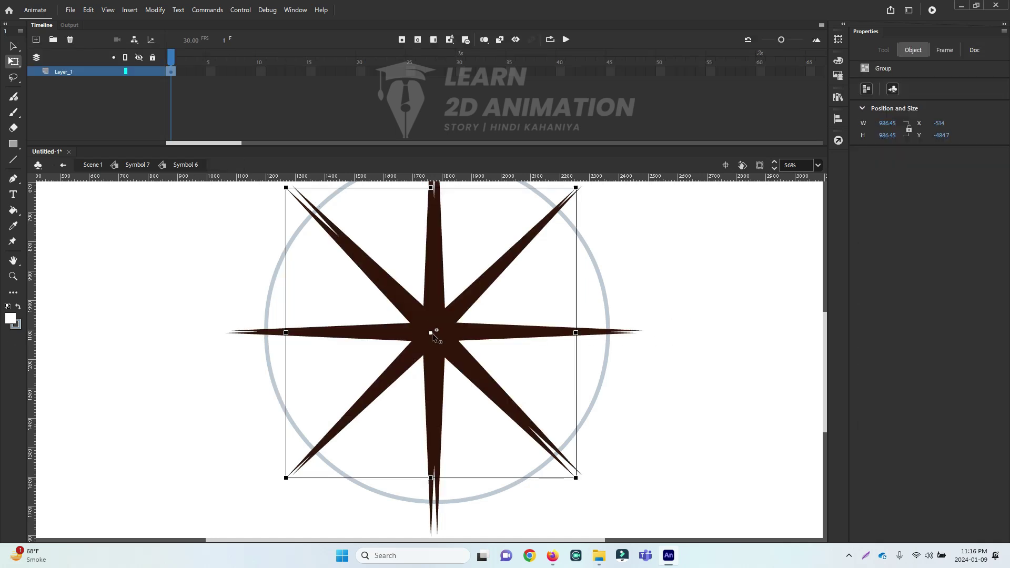
key(ctrl+b)
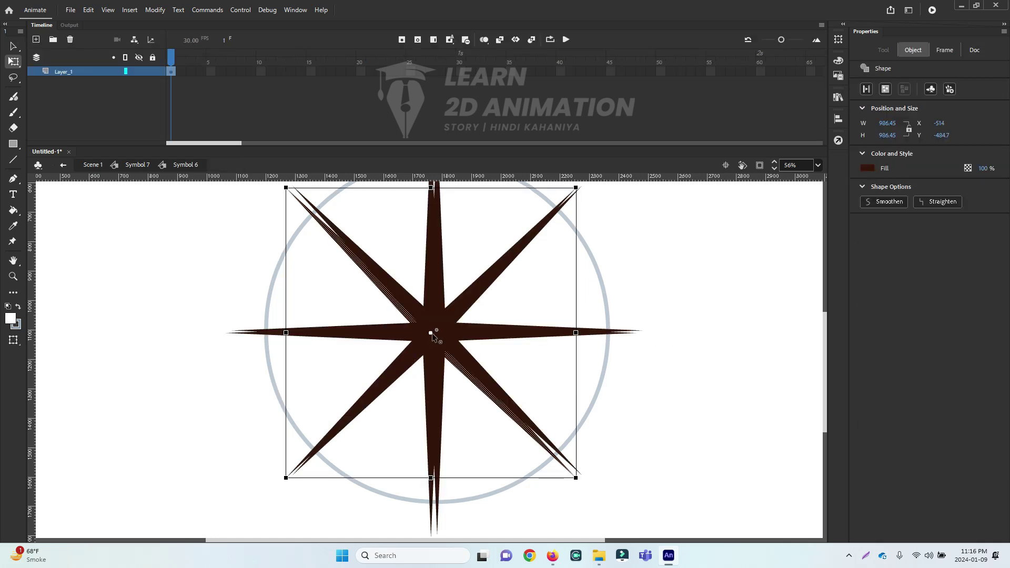
key(ctrl+g)
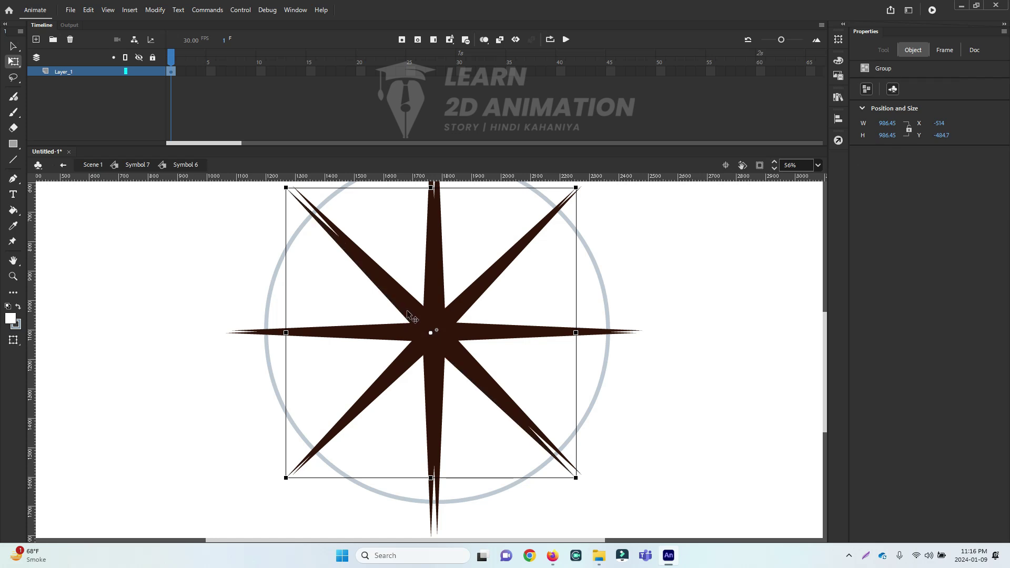
drag(398, 310, 195, 332)
key(ctrl+z)
shift+click(429, 464)
key(ctrl+z)
key(ctrl+z)
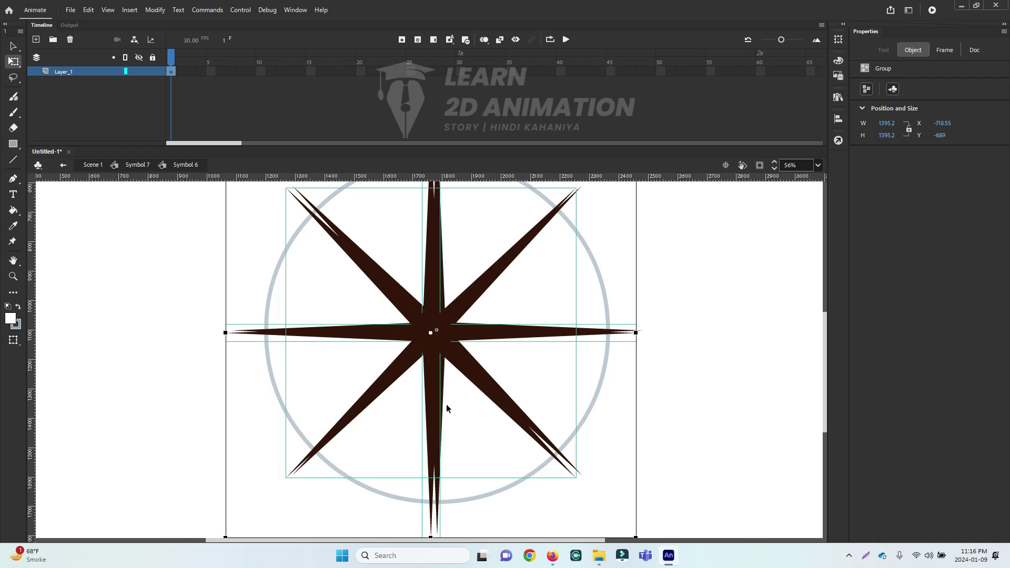
key(ctrl+z)
- Duplicate the spokes slightly offset from the originals, break the copy apart, and fill it with yellow
drag(443, 338, 433, 337)
key(ctrl+b)
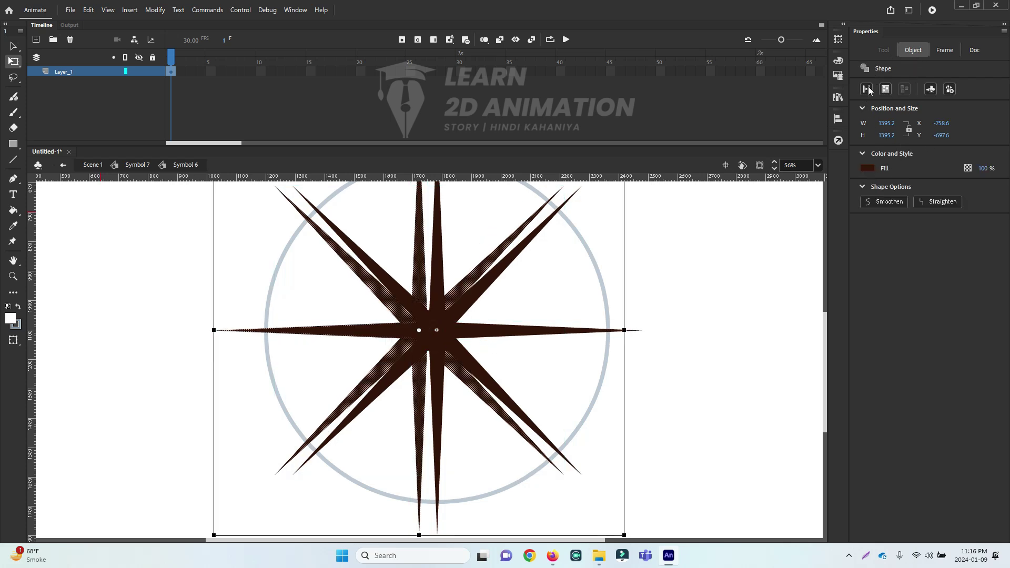
click(838, 61)
click(737, 136)
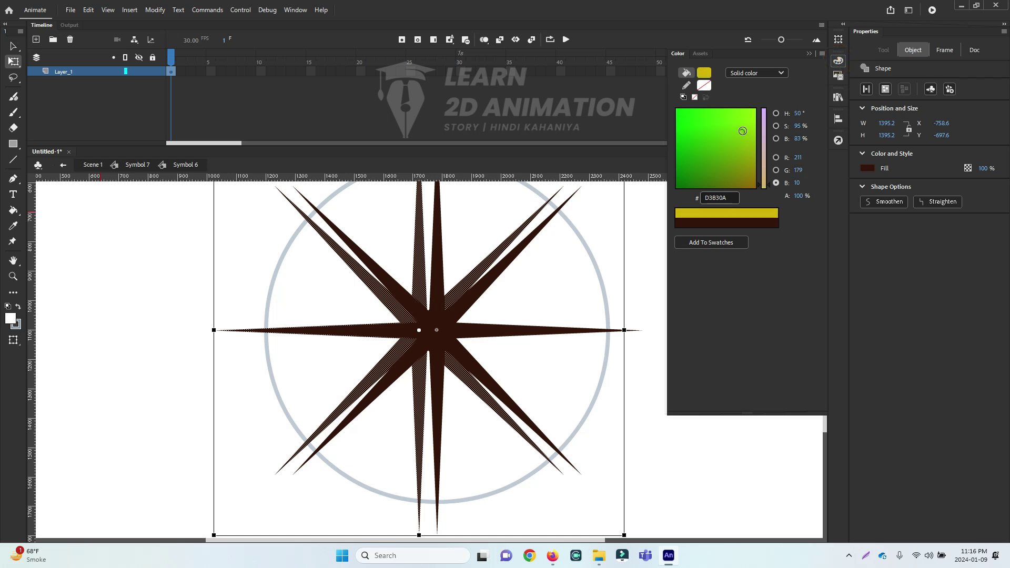
click(550, 286)
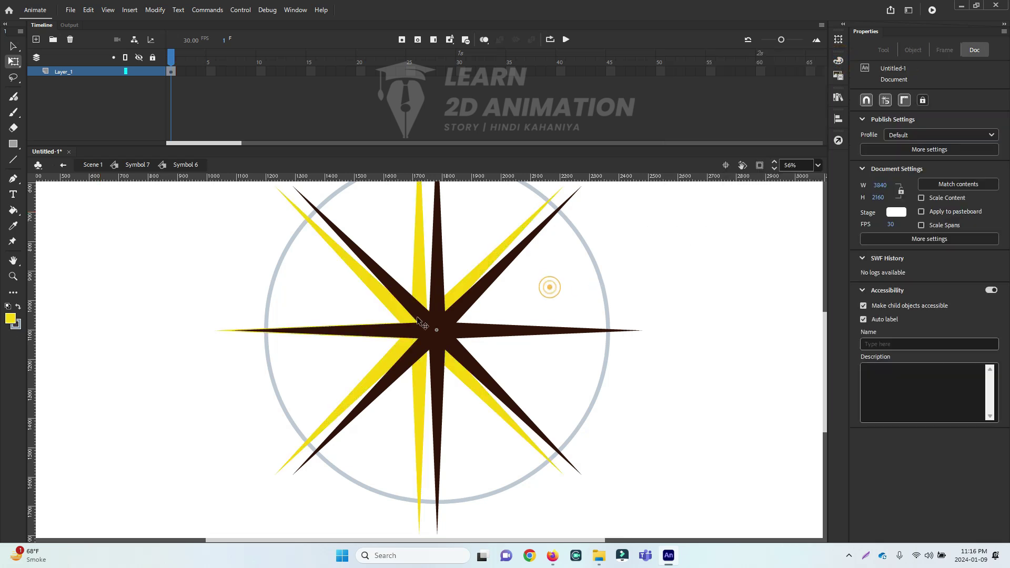
- Move the yellow spokes closer to the dark ones as a thin edge and return to the wheel symbol
click(406, 317)
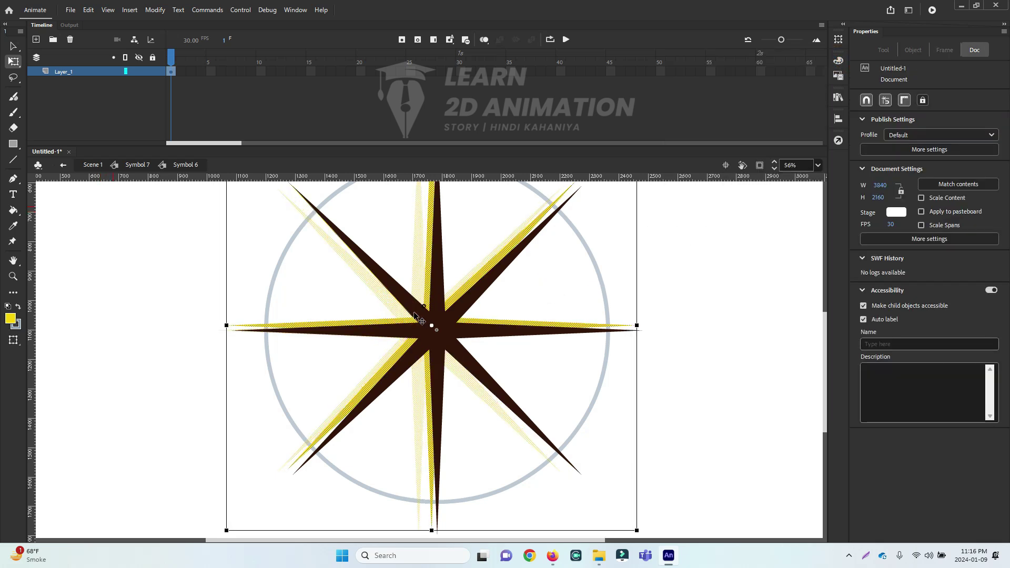
ctrl+alt+click(452, 369)
double_click(590, 358)
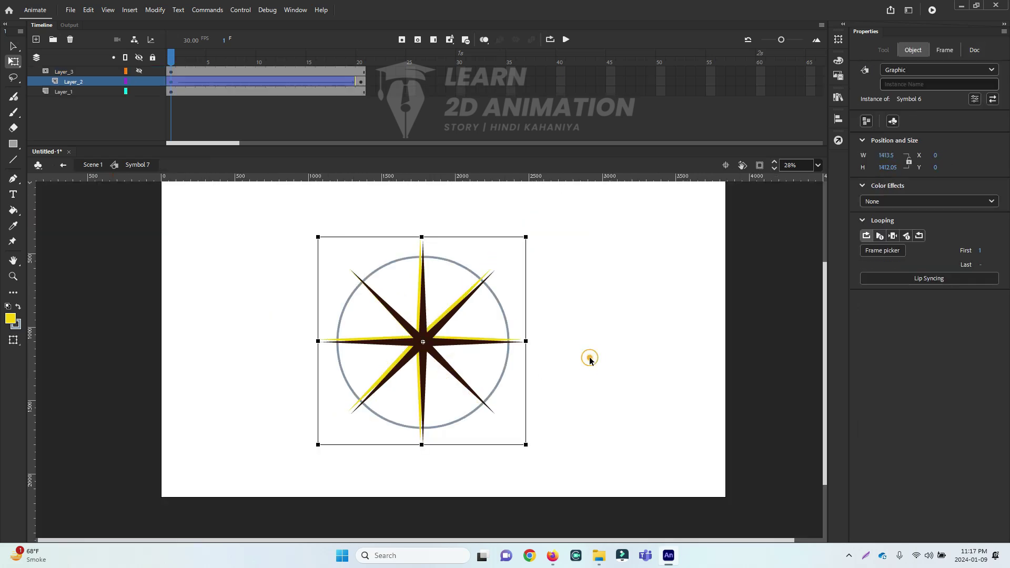
- Lock the spokes layer and the mask layer and make both visible so the circle masks the spokes
click(139, 81)
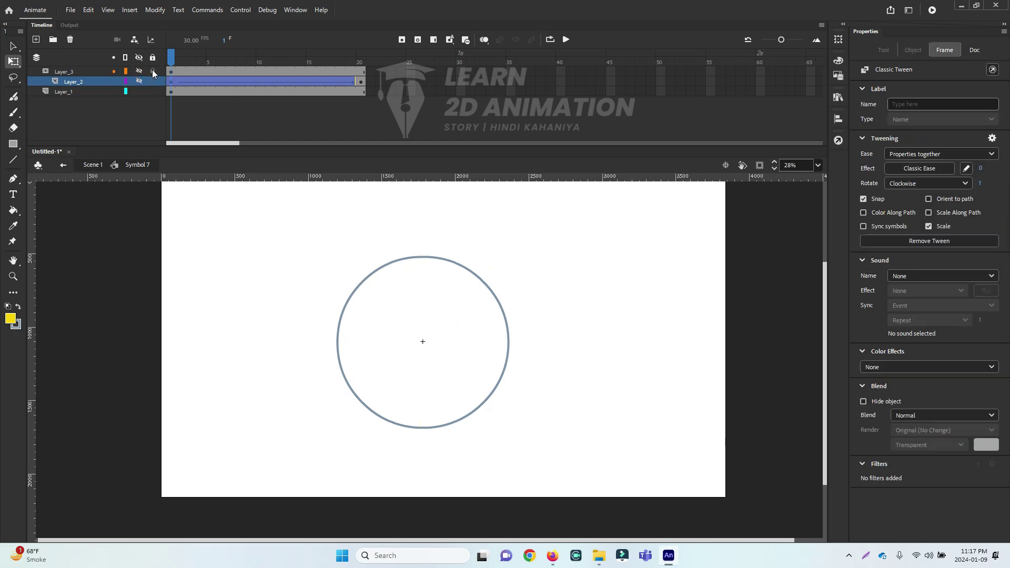
click(152, 81)
click(138, 81)
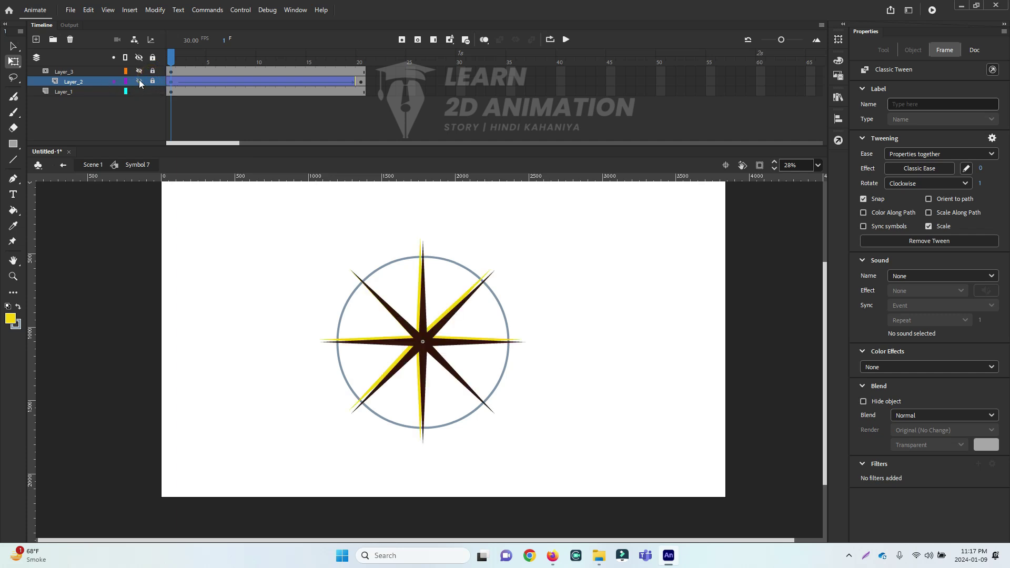
click(139, 71)
click(565, 282)
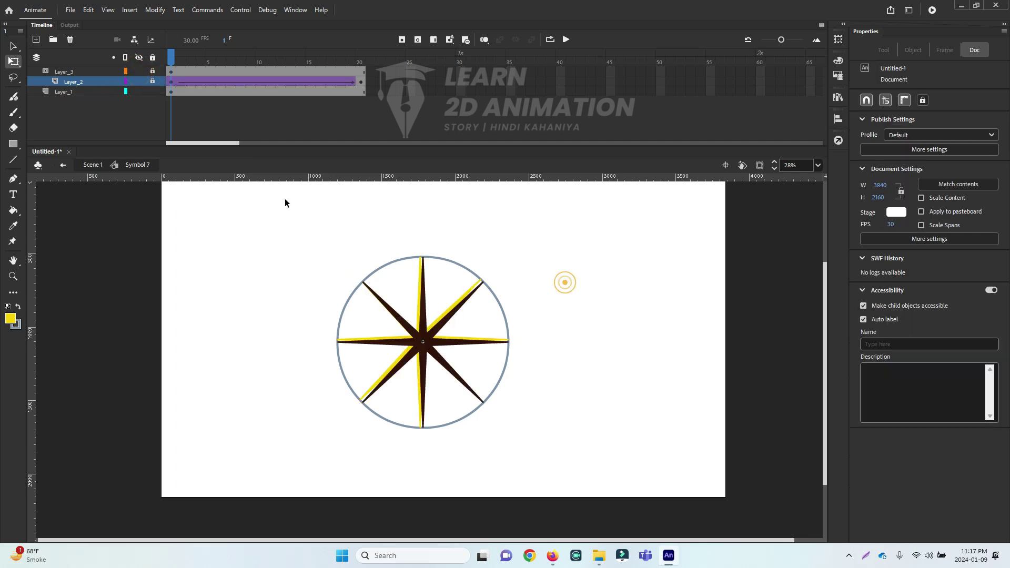
- Unlock both the spokes layer and the mask layer, and lock them again to restore the masking
click(152, 82)
click(152, 72)
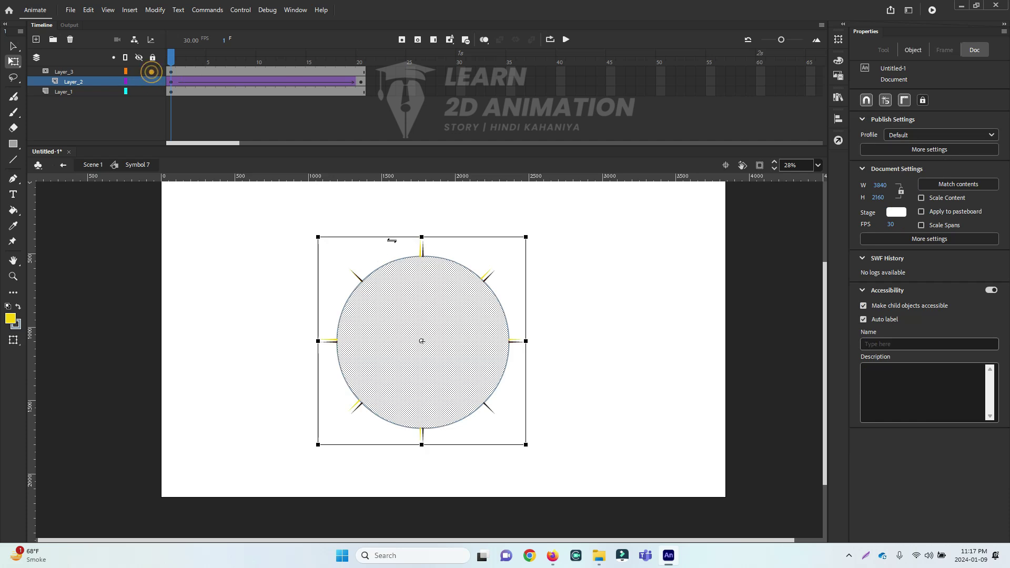
click(152, 81)
click(152, 71)
click(611, 278)
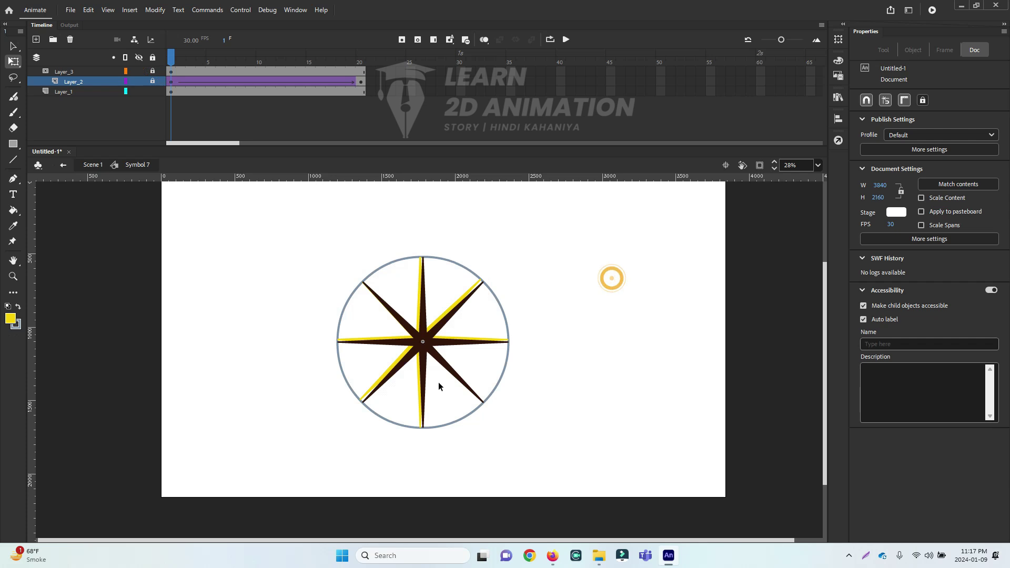
- Scrub the wheel animation through frame 12 to frame 20 and examine the yellow-edged spokes around the center
drag(174, 60, 279, 87)
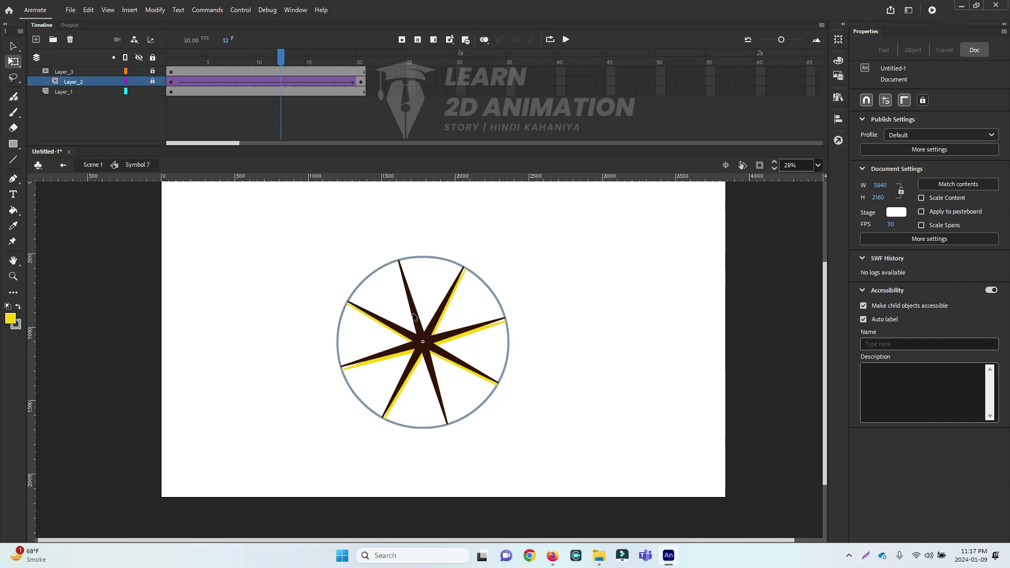
drag(281, 61, 383, 96)
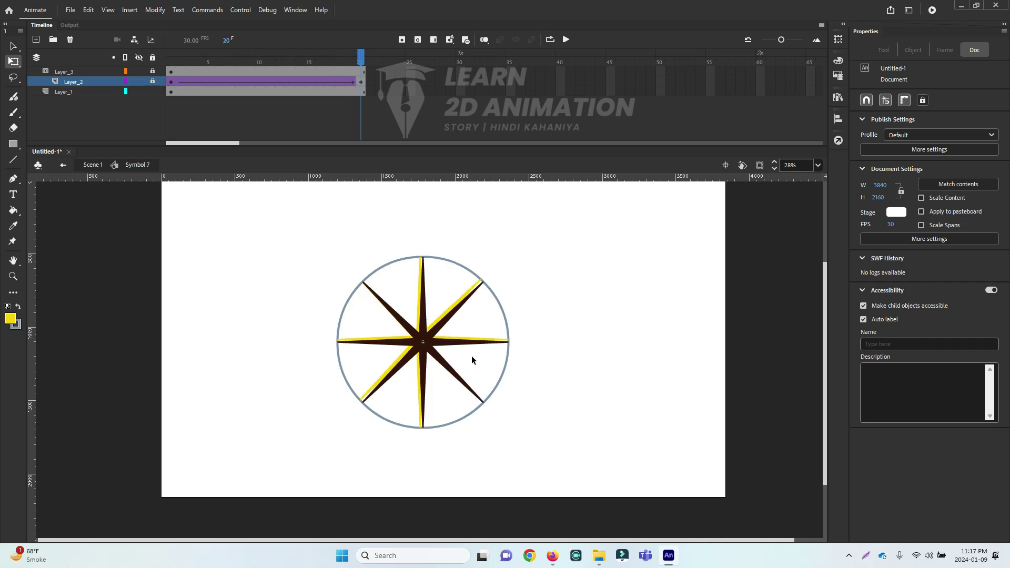
ctrl+click(427, 346)
ctrl+click(427, 346)
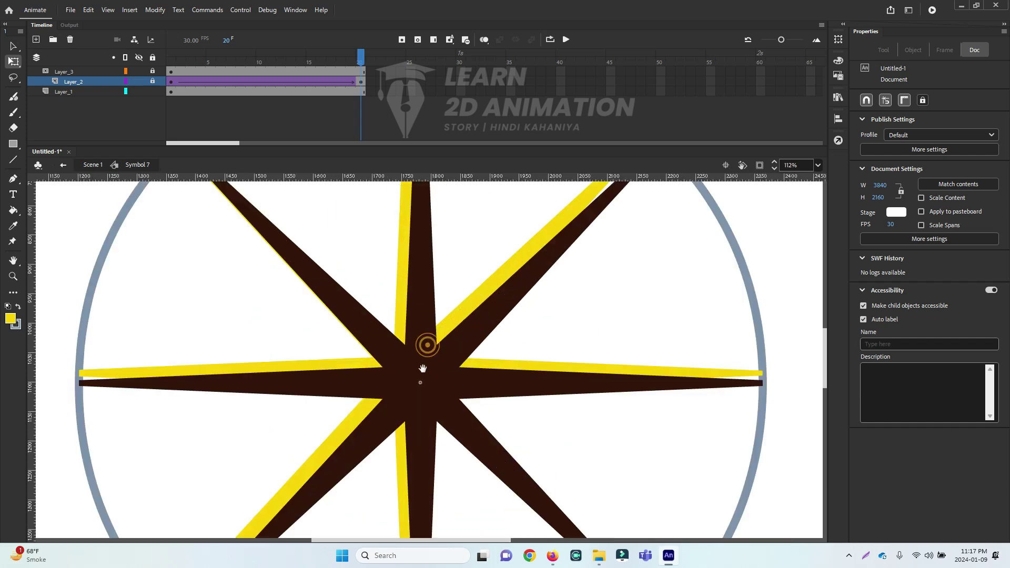
drag(422, 368, 449, 329)
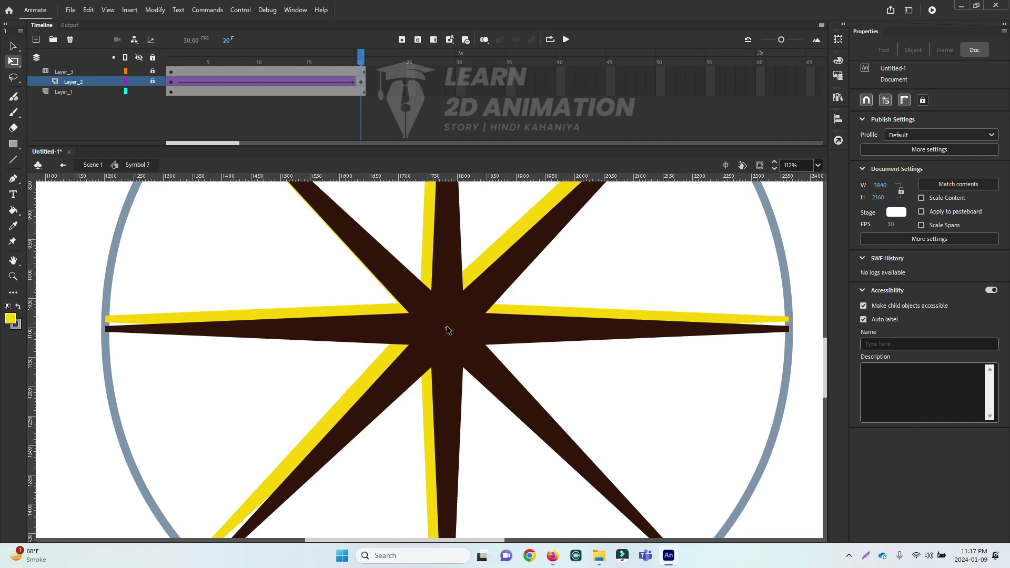
ctrl+alt+click(447, 305)
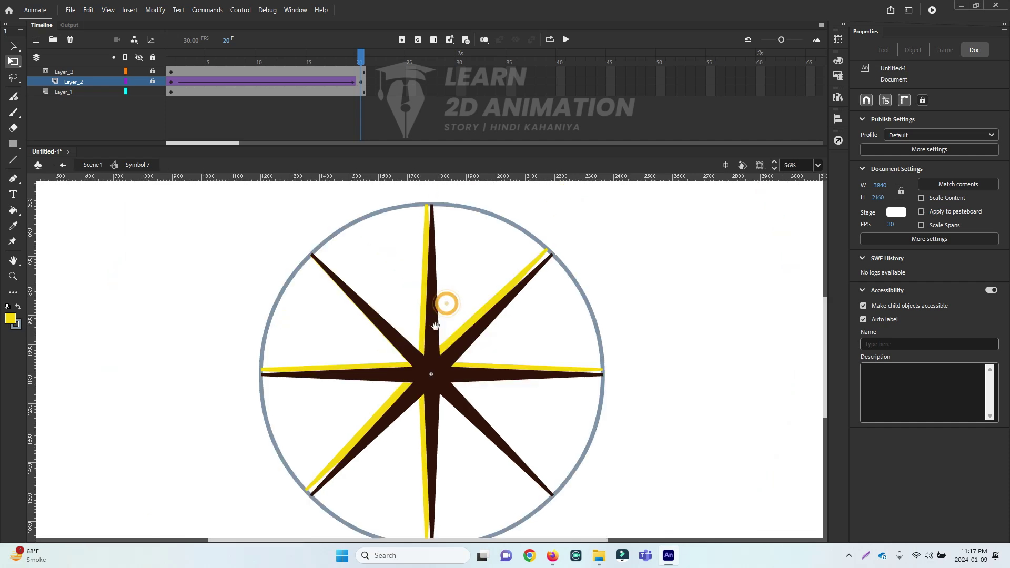
drag(434, 325, 441, 319)
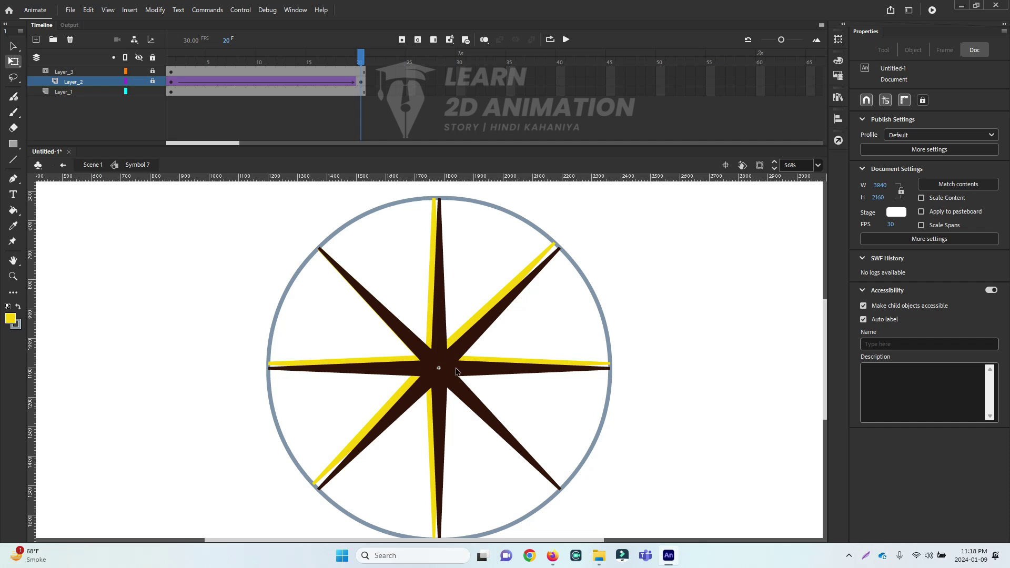
- Place a horizontal and a vertical guide crossing at the wheel's center point and check the alignment up close
drag(467, 177, 447, 369)
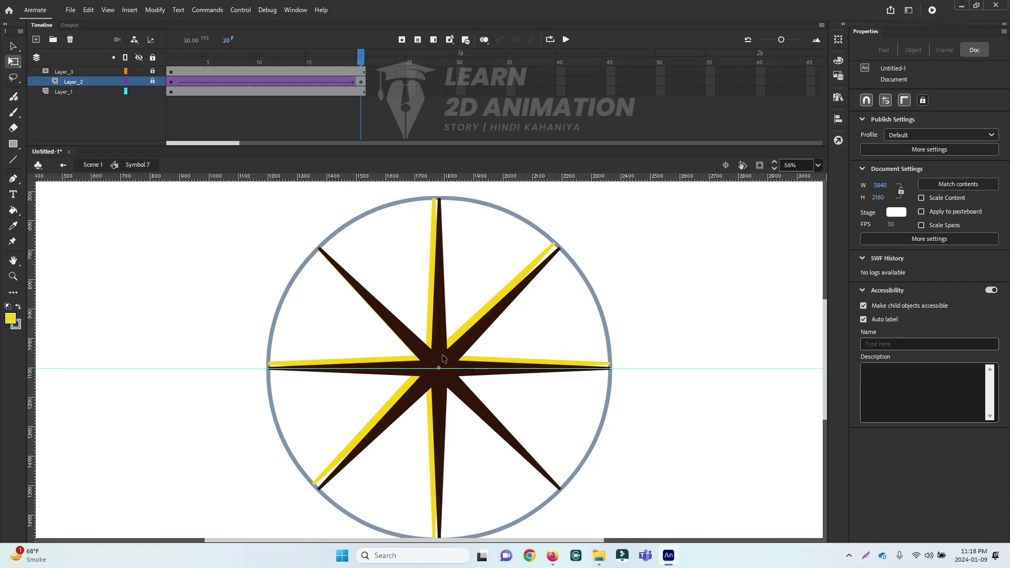
drag(405, 181, 456, 94)
drag(33, 314, 438, 316)
click(456, 296)
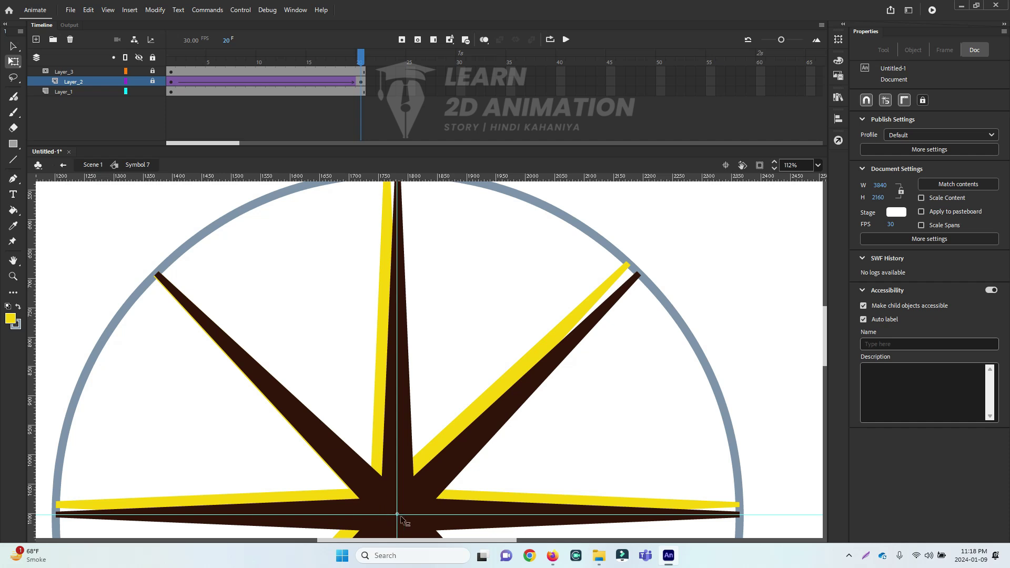
ctrl+shift+click(431, 347)
ctrl+shift+click(420, 371)
drag(437, 410, 443, 328)
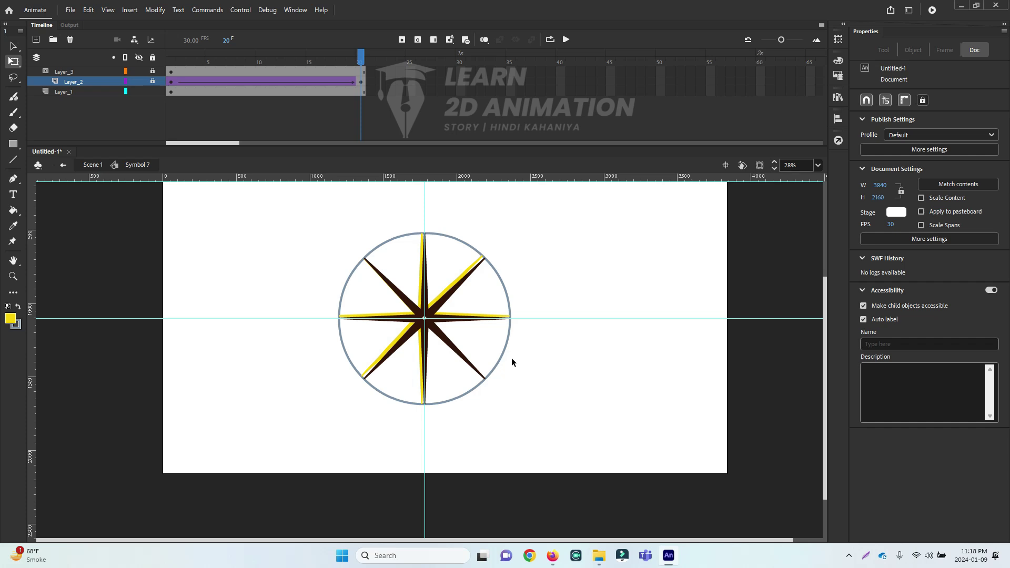
- Add another horizontal guide above the wheel, and remove all the guides from the stage
drag(518, 264, 490, 345)
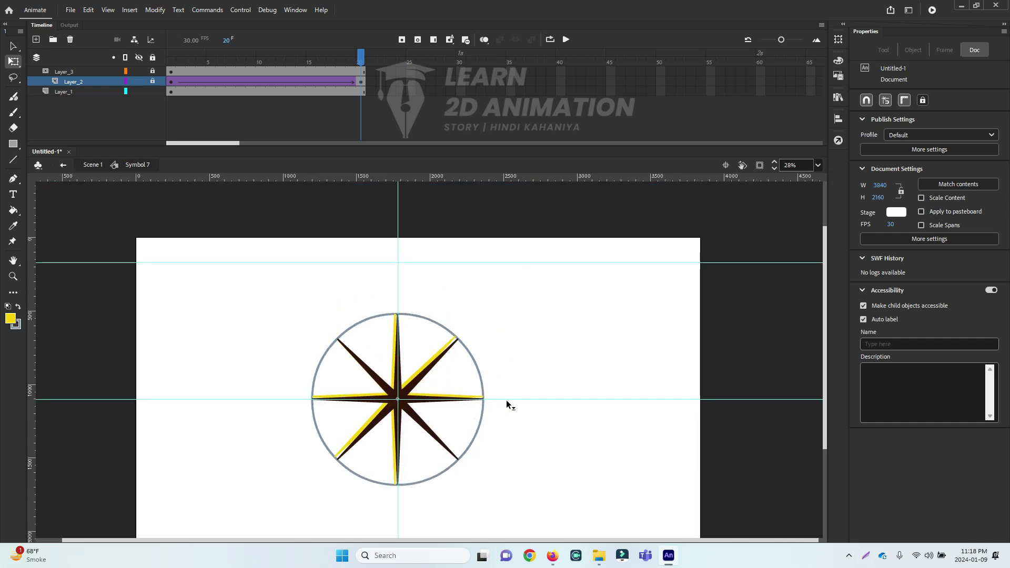
drag(506, 400, 517, 80)
drag(499, 262, 516, 67)
drag(397, 234, 16, 100)
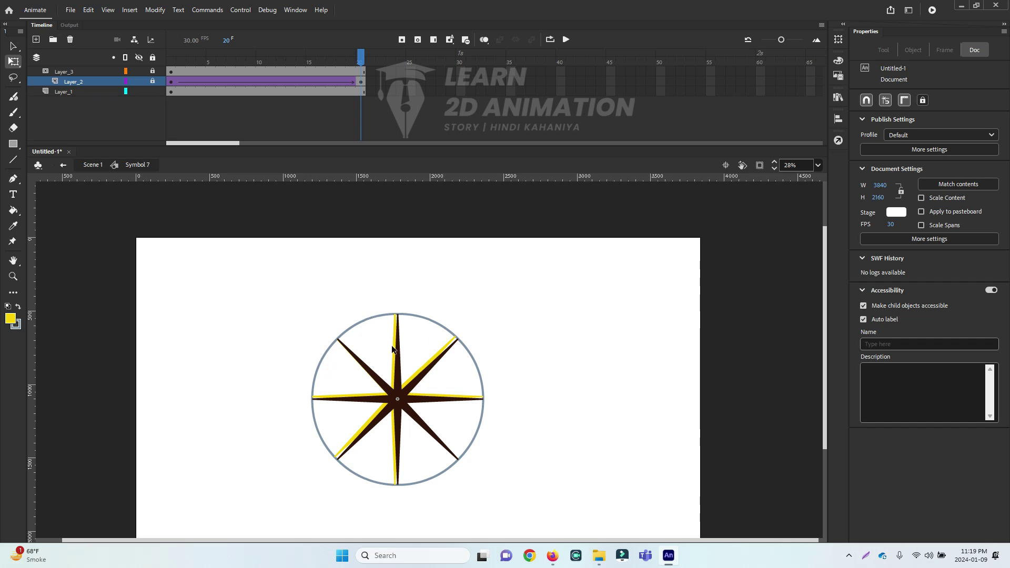
- Return to the main scene and reposition the wheel symbol on the stage at X 1847.65, Y 851.45
drag(204, 288, 732, 547)
drag(390, 381, 445, 223)
double_click(613, 345)
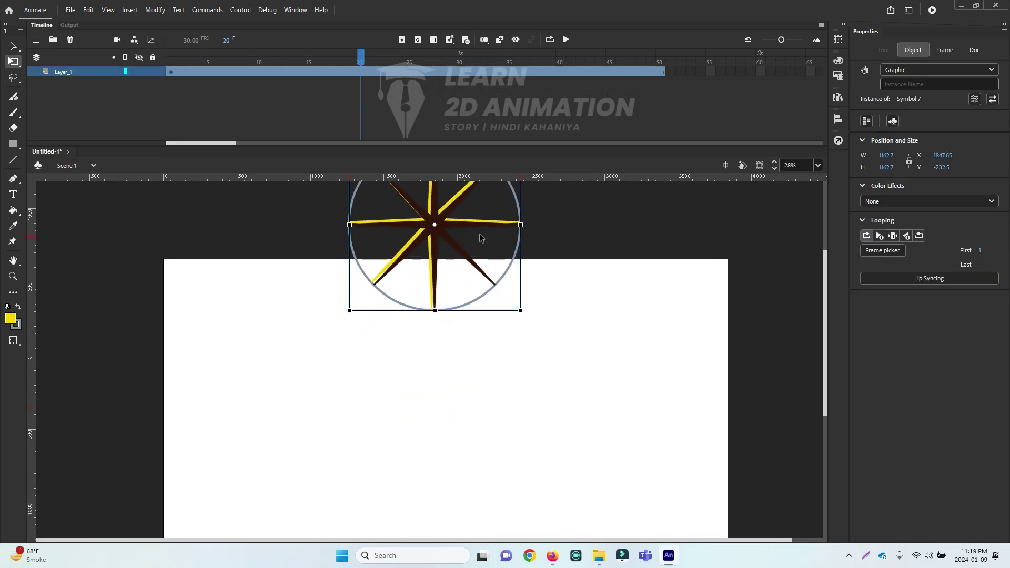
scroll(480, 237, up, 3)
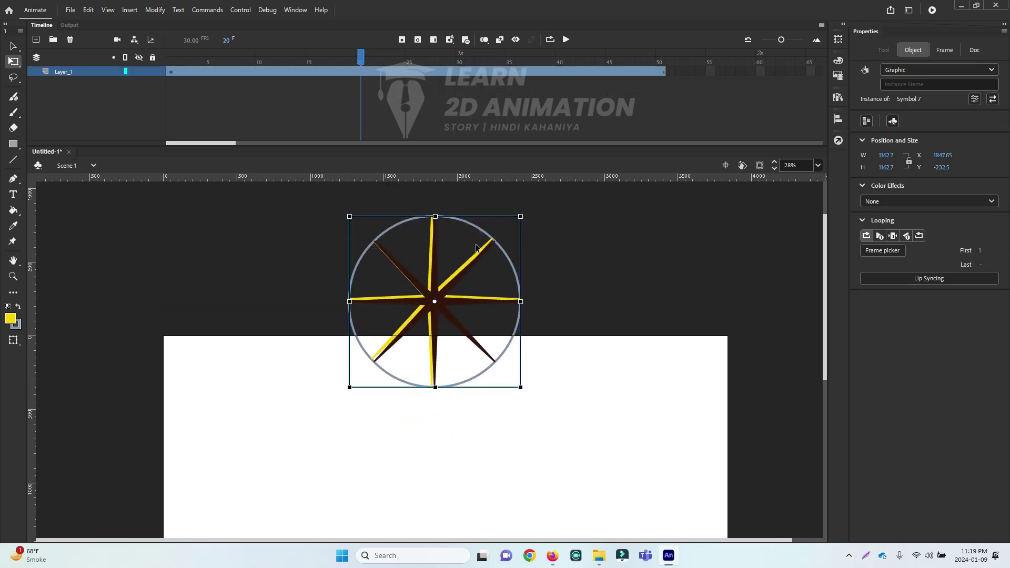
drag(444, 280, 446, 453)
drag(434, 312, 402, 351)
key(space)
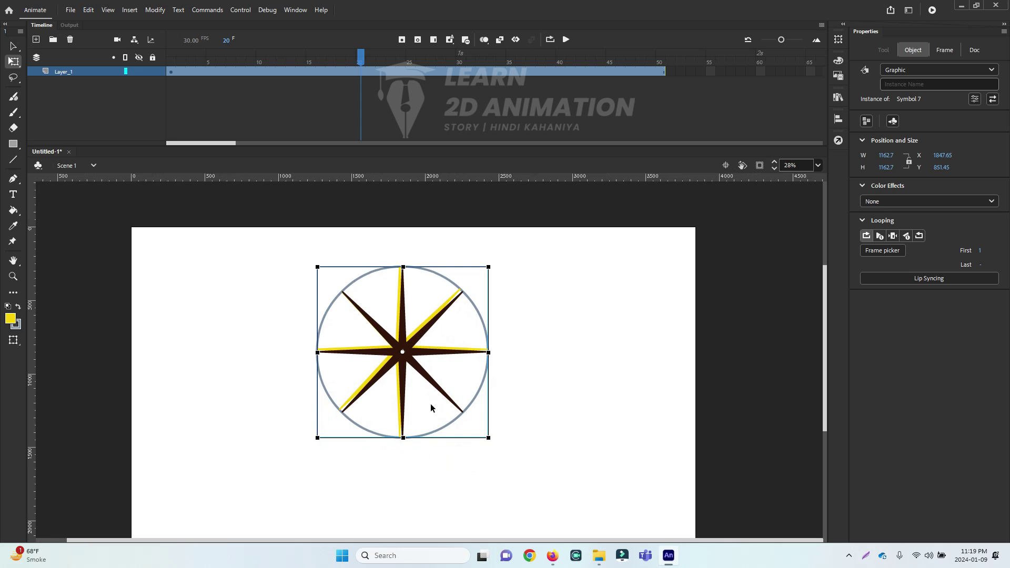
ctrl+alt+click(432, 404)
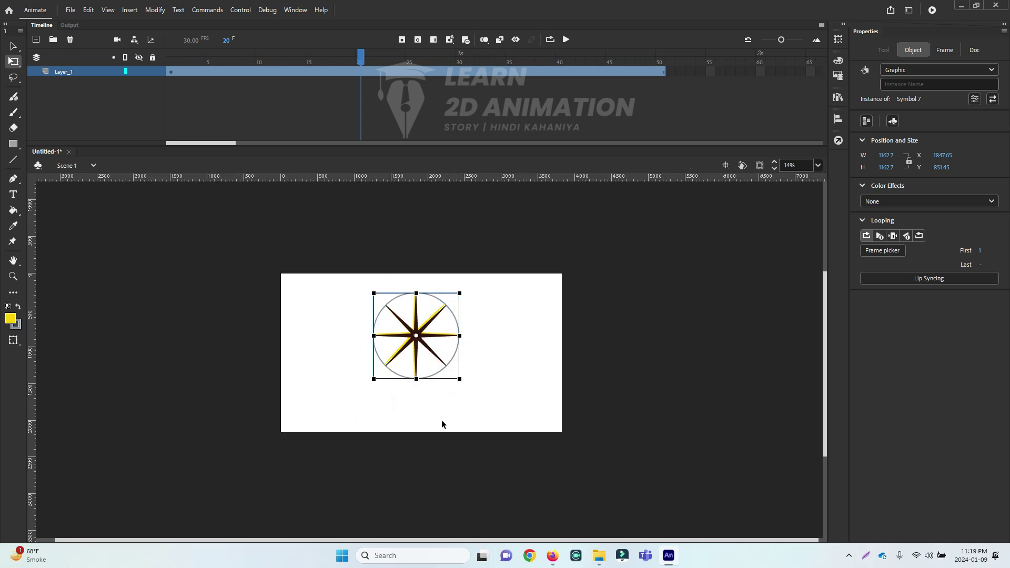